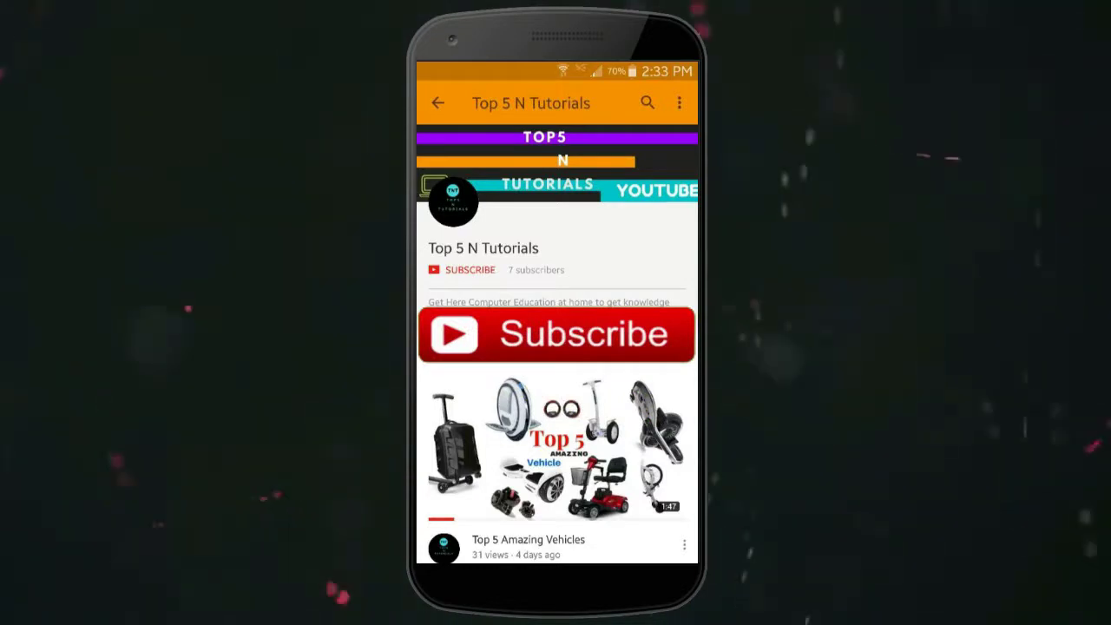
pyautogui.click(460, 269)
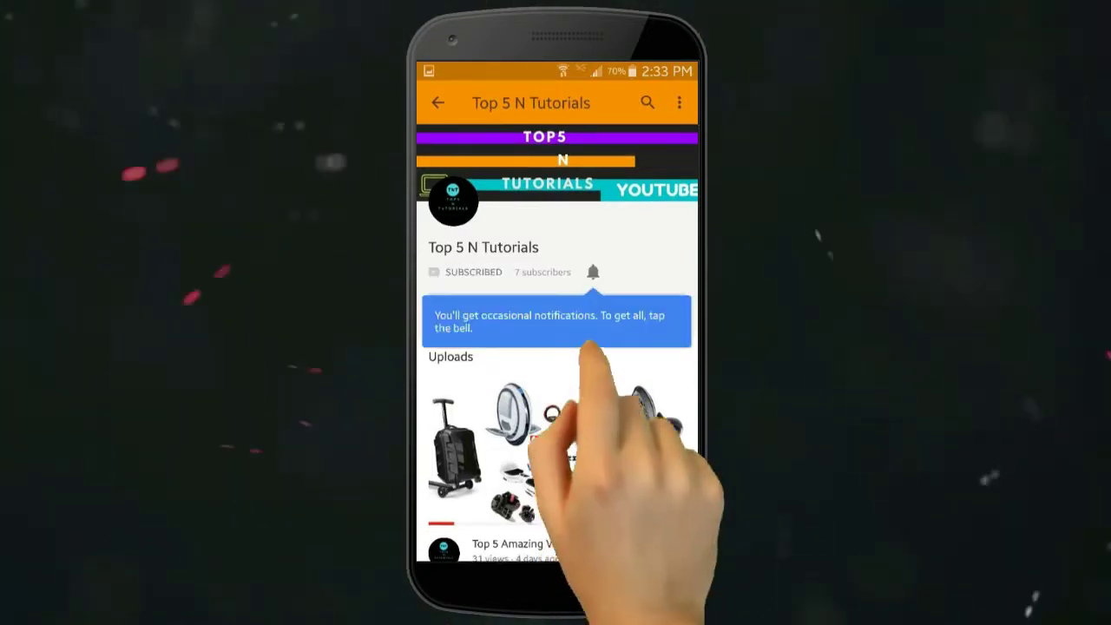
pyautogui.click(594, 271)
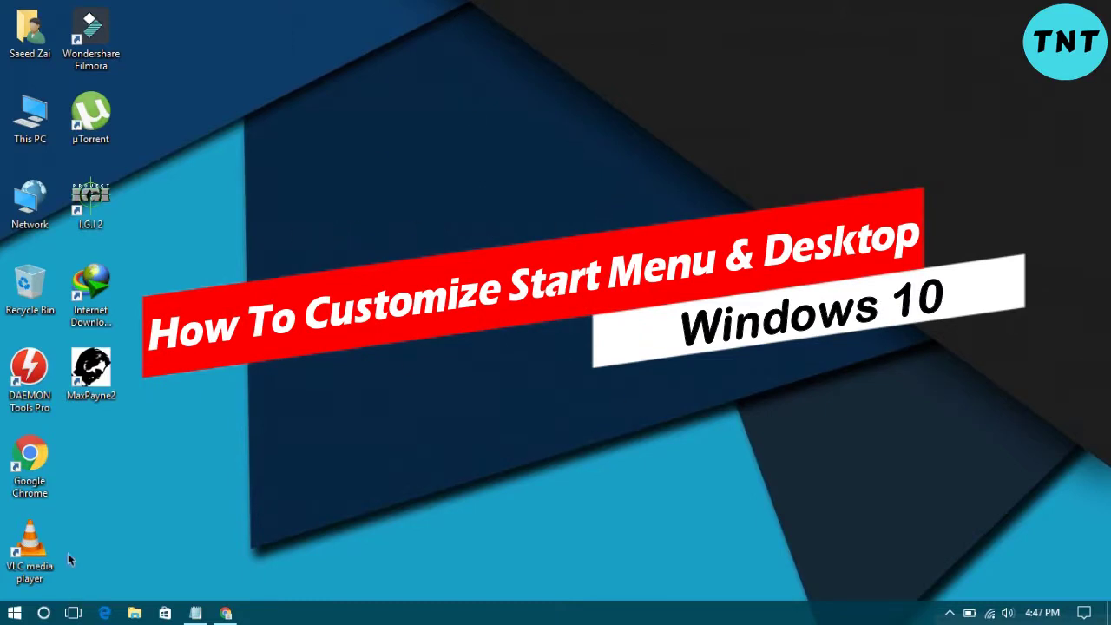
# Step: Refresh the desktop
pyautogui.rightClick(306, 227)
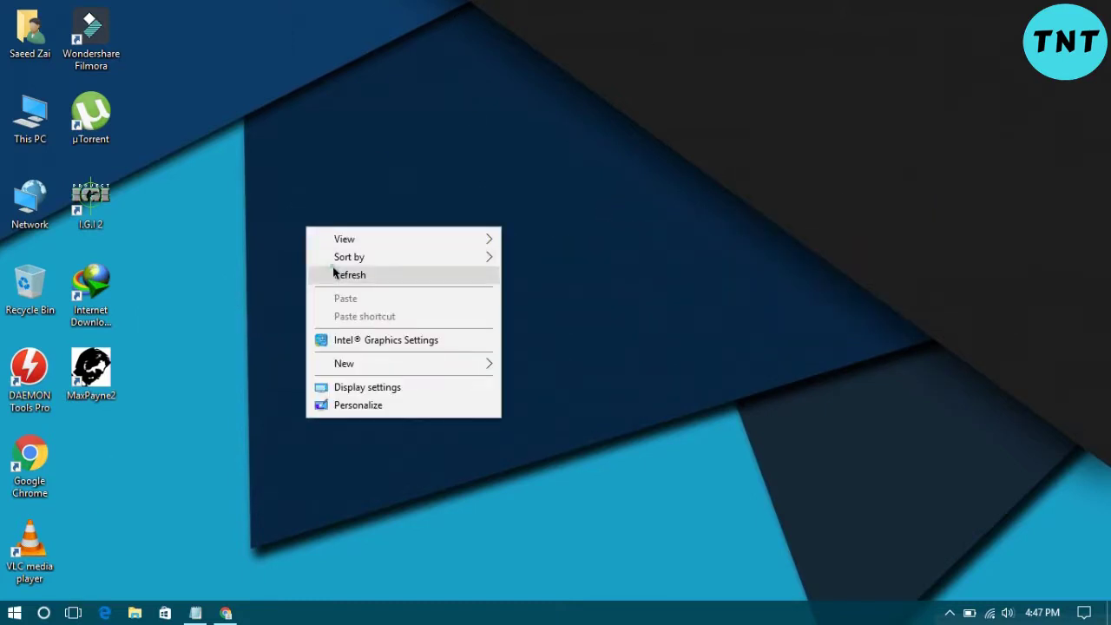
pyautogui.click(348, 275)
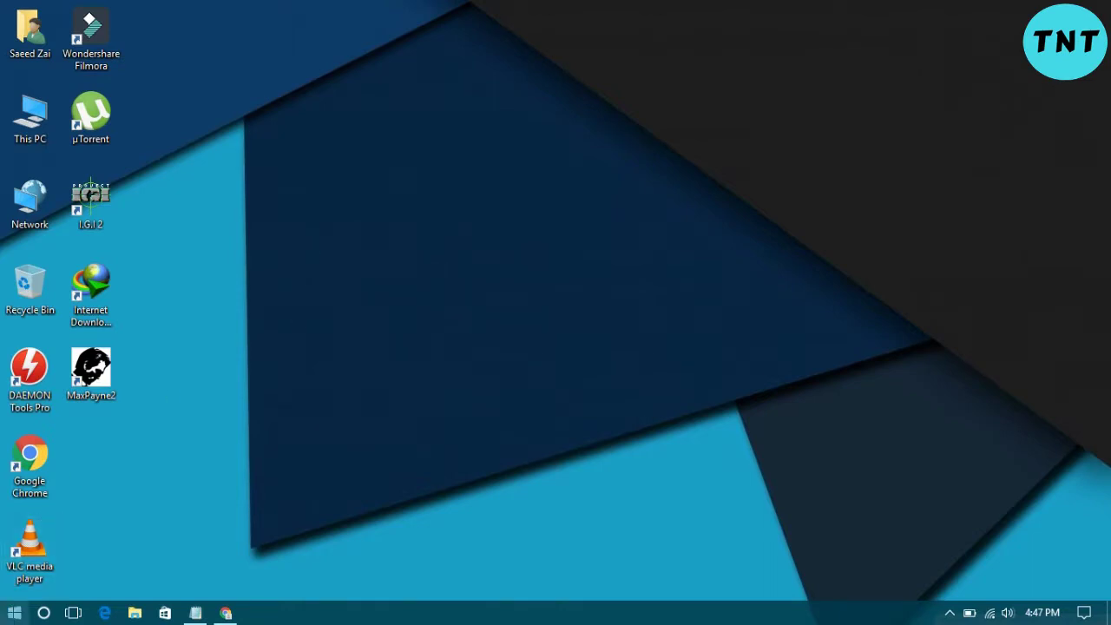
# Step: Resize the Photos tile in the Start menu to Wide
pyautogui.click(14, 613)
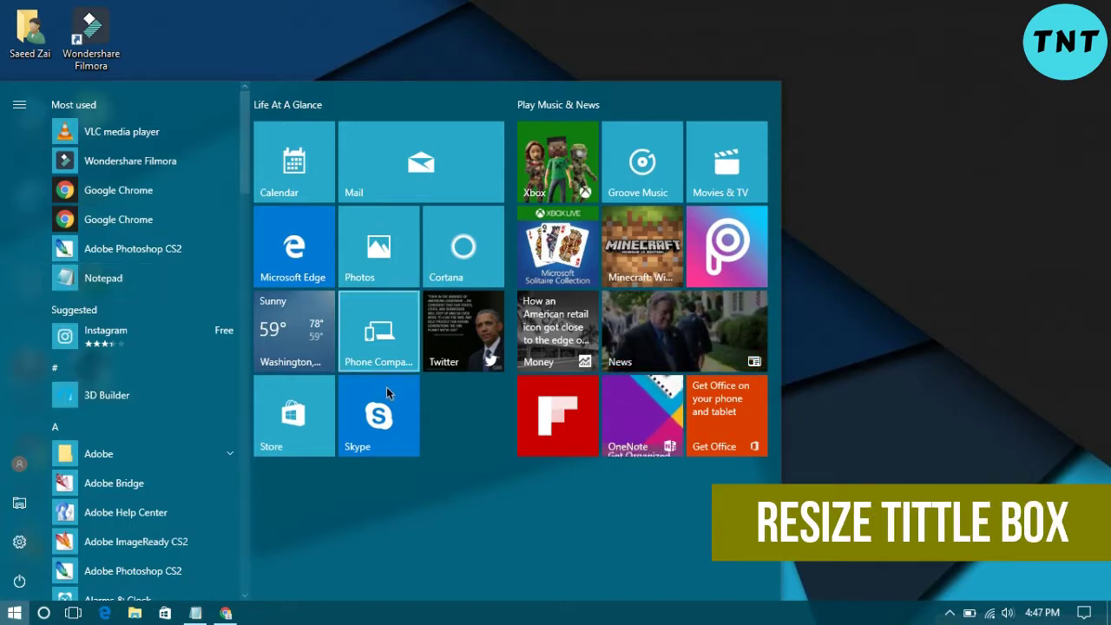
pyautogui.rightClick(393, 234)
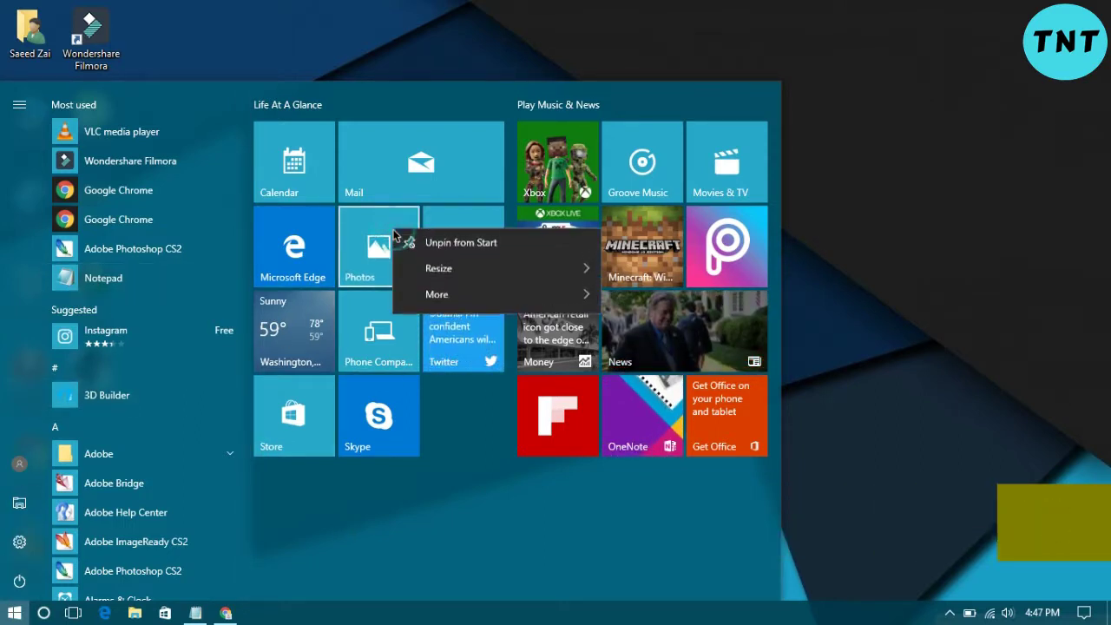
pyautogui.moveTo(477, 274)
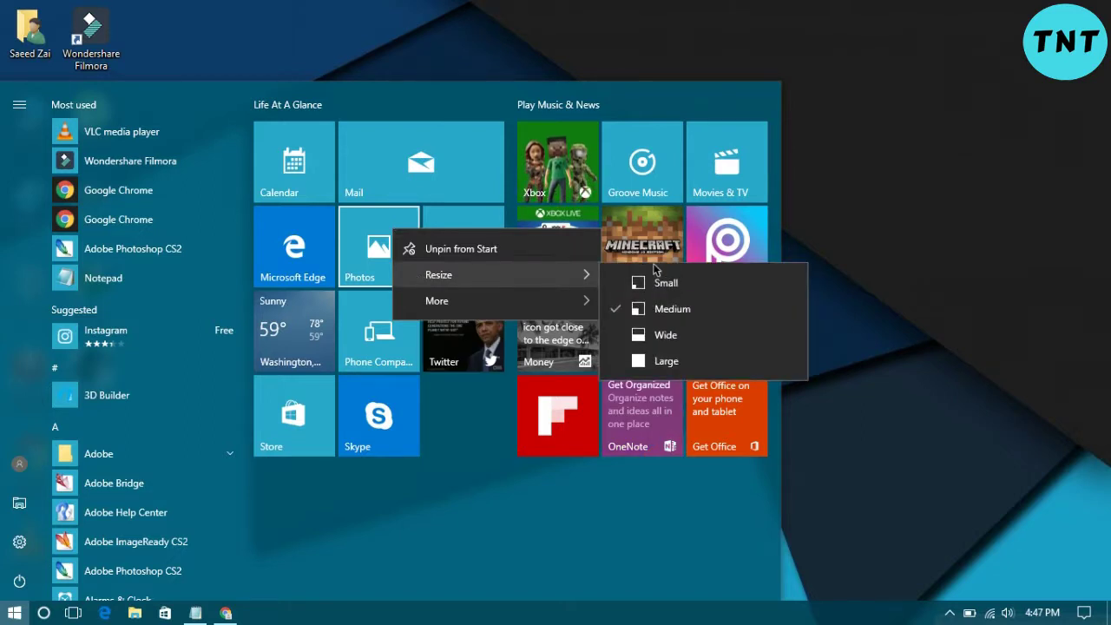
pyautogui.click(673, 344)
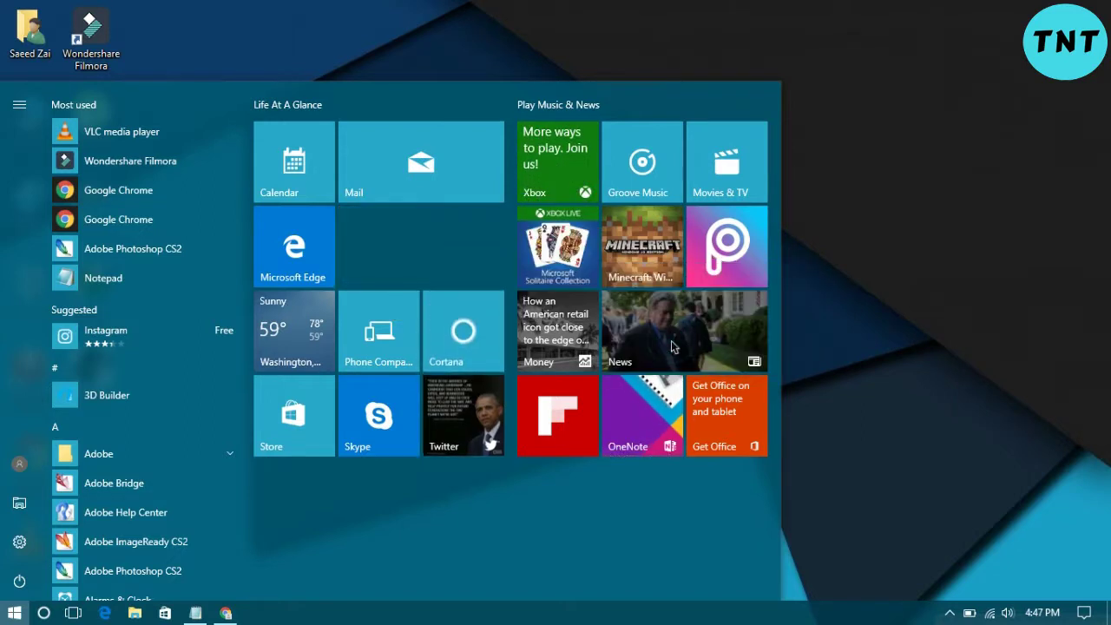
# Step: Return the Photos tile in the Start menu to Medium size
pyautogui.rightClick(437, 269)
pyautogui.moveTo(542, 323)
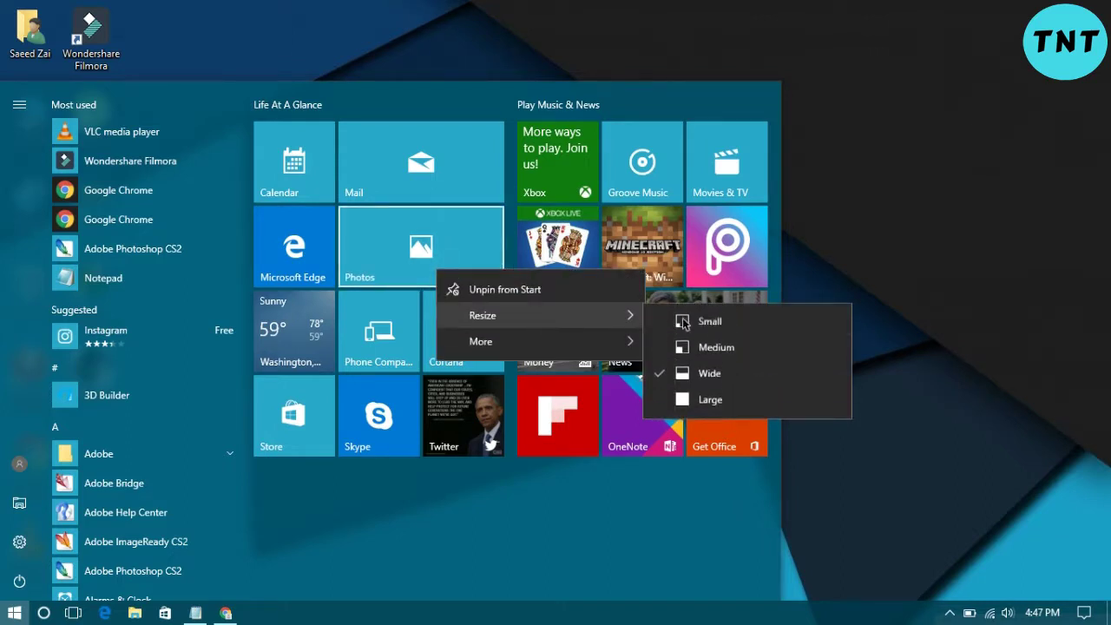
pyautogui.click(726, 349)
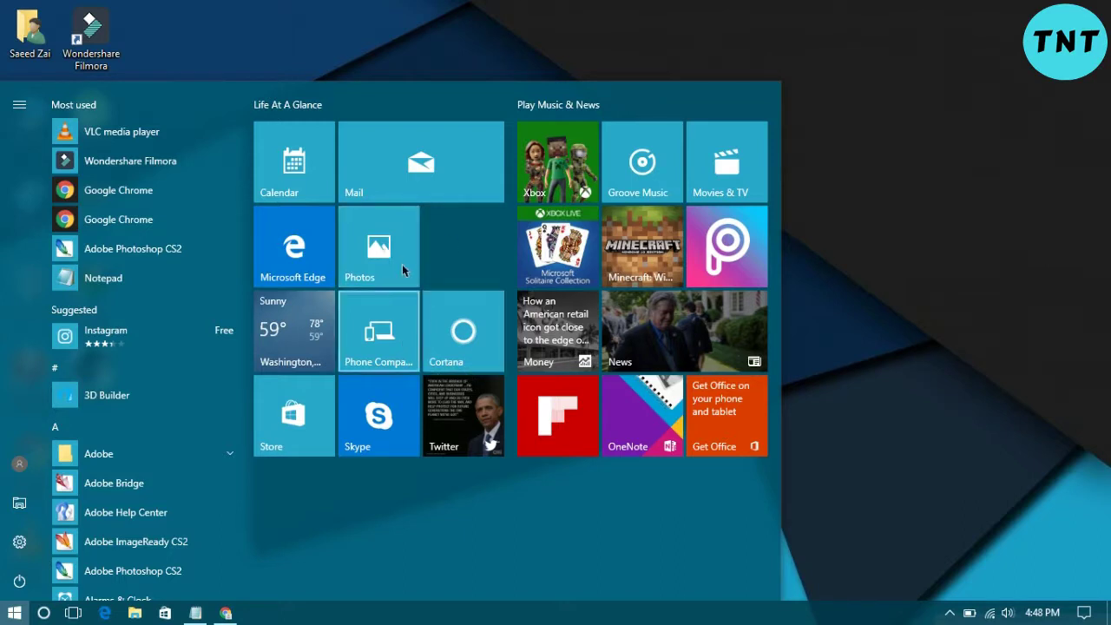
# Step: Look at the additional options of the Phone Companion tile, then dismiss them without choosing any
pyautogui.rightClick(410, 360)
pyautogui.moveTo(501, 436)
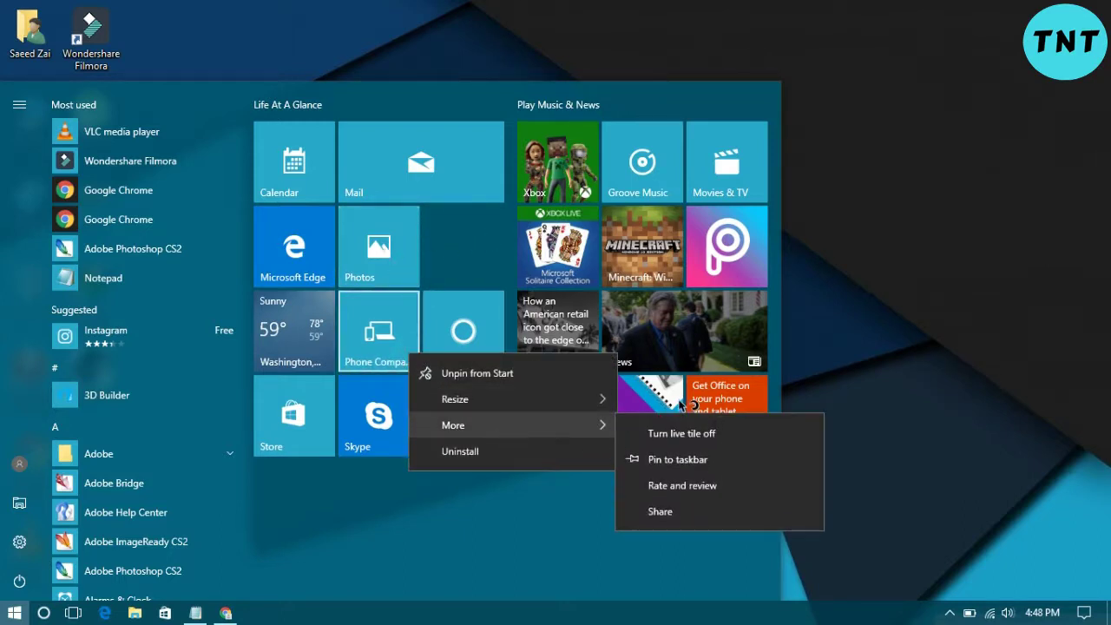
pyautogui.rightClick(297, 241)
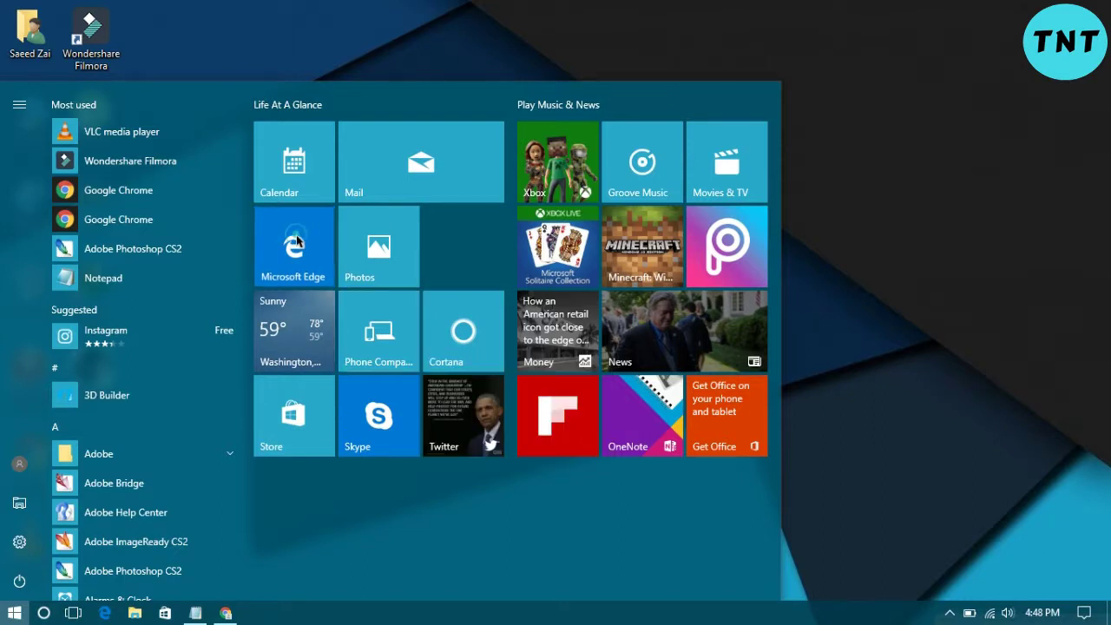
# Step: Resize the Microsoft Edge tile in the Start menu to Wide
pyautogui.rightClick(297, 241)
pyautogui.moveTo(391, 281)
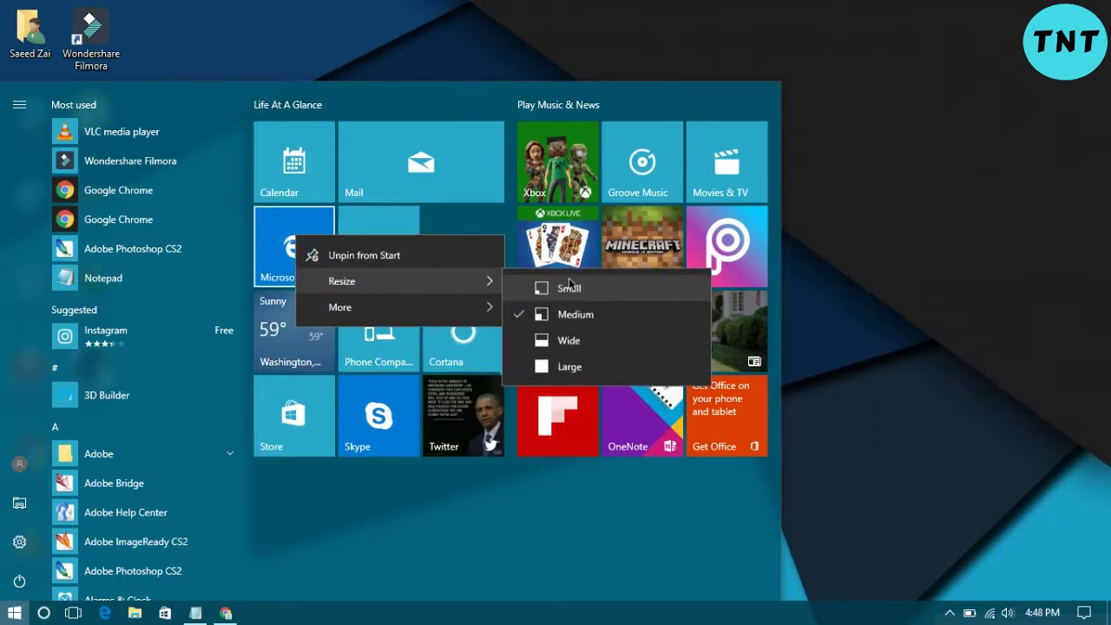
pyautogui.click(569, 341)
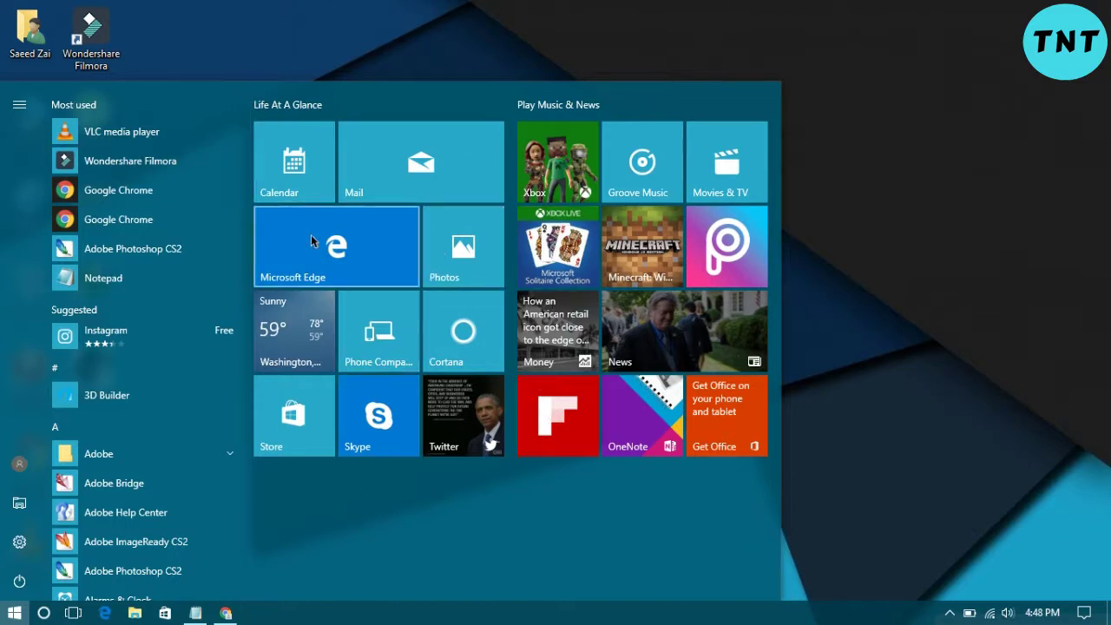
# Step: Set the Microsoft Edge tile back to Medium size
pyautogui.rightClick(352, 278)
pyautogui.moveTo(454, 314)
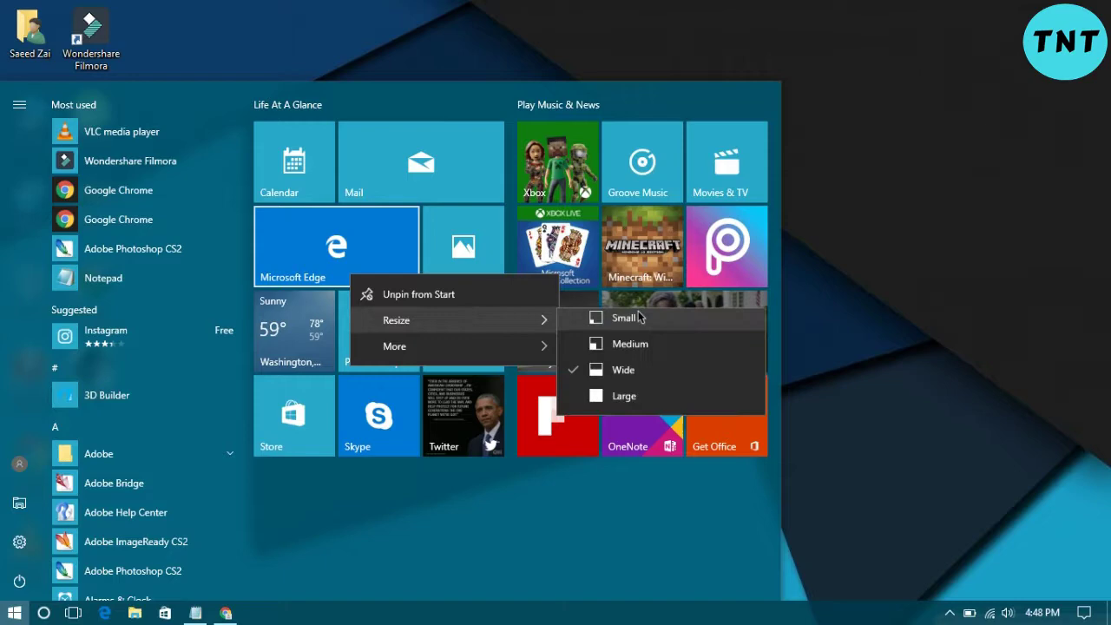
pyautogui.click(700, 354)
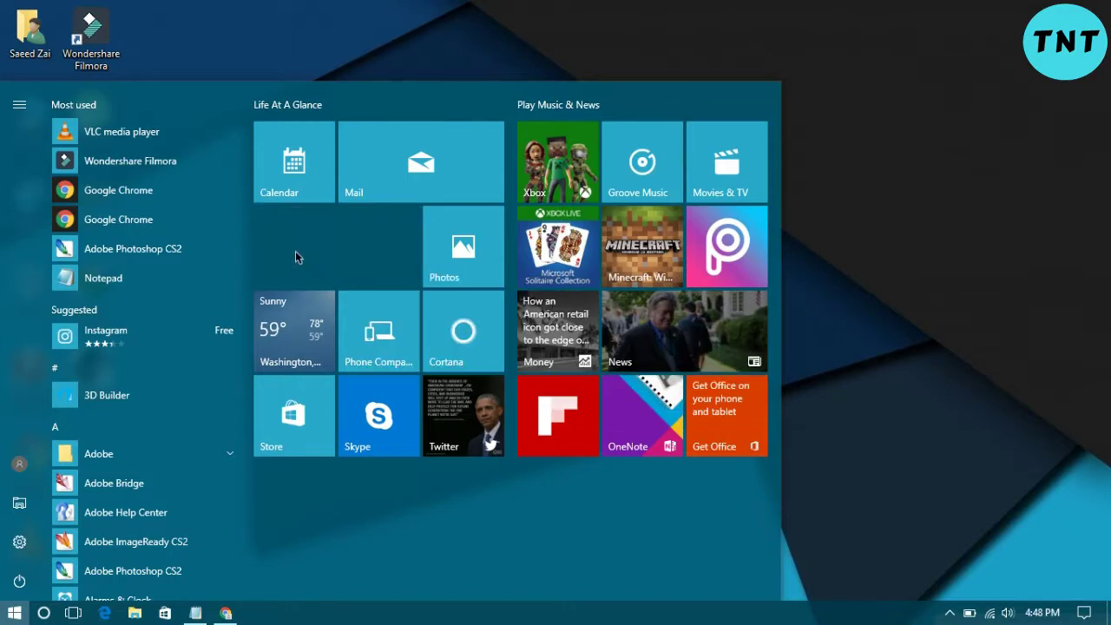
# Step: Reopen the Start menu and shrink its height to roughly two and a half rows of tiles
pyautogui.press('super')
pyautogui.press('super')
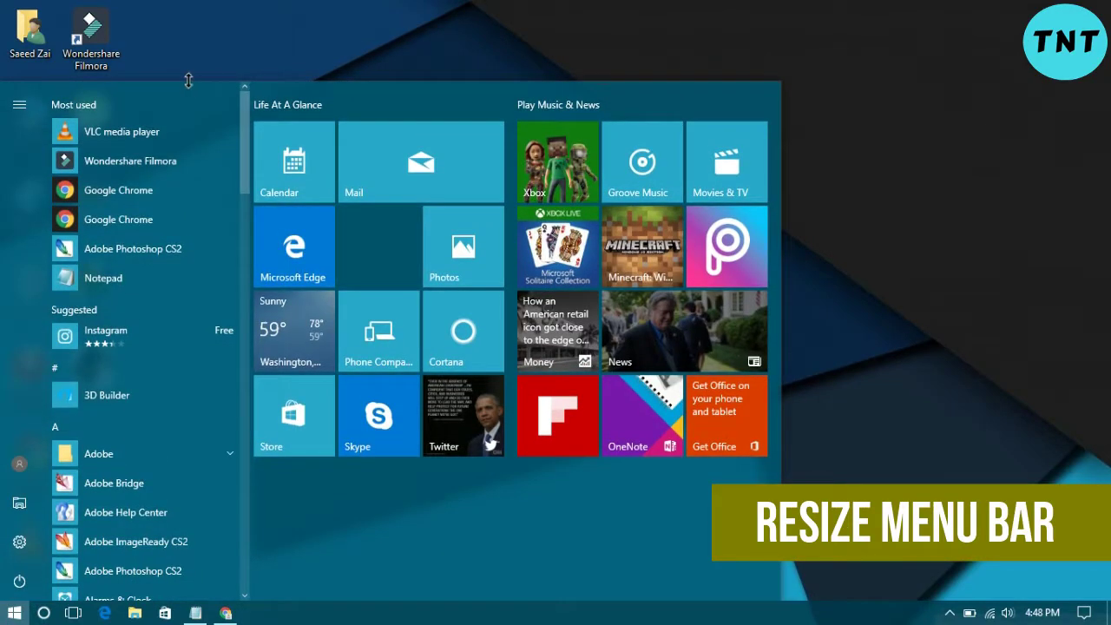
pyautogui.moveTo(213, 80); pyautogui.dragTo(223, 382)
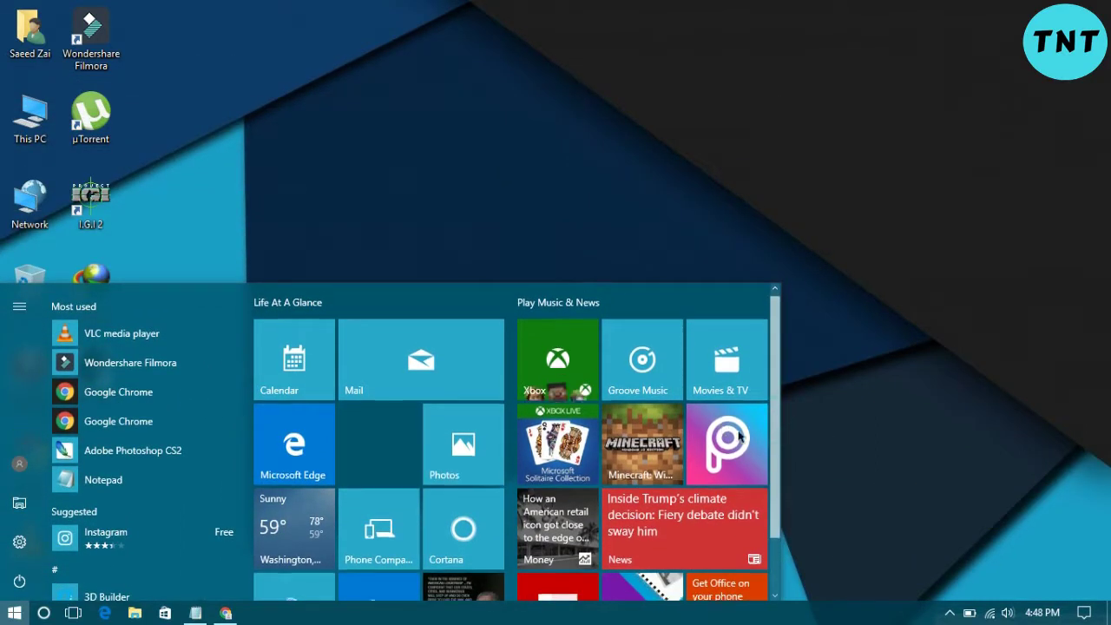
pyautogui.scroll(-1, 781, 417)
pyautogui.scroll(1, 780, 341)
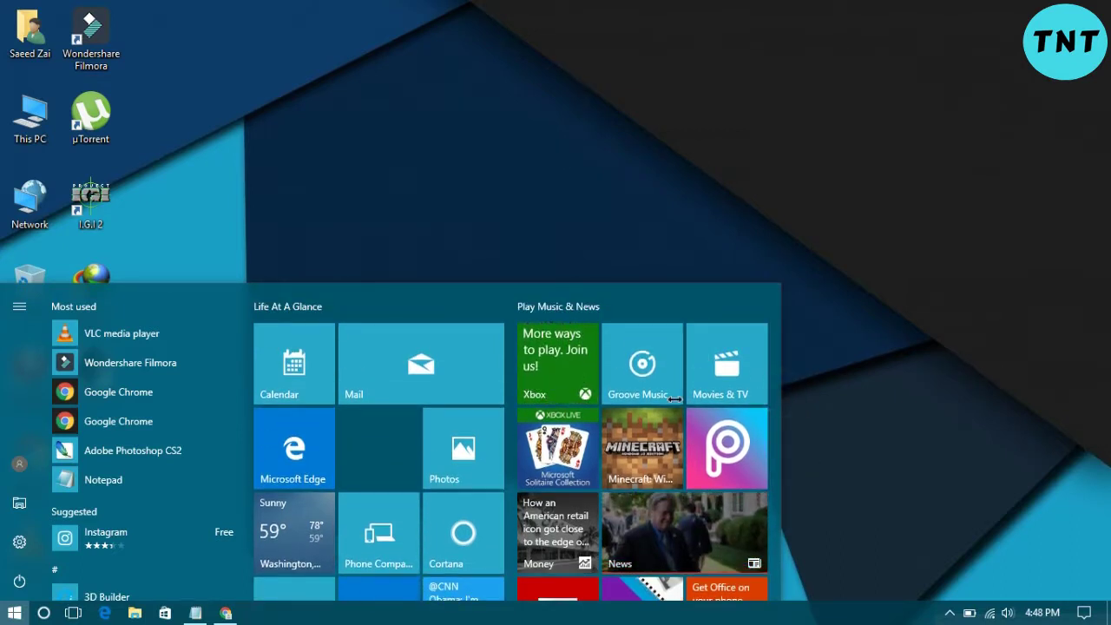
# Step: Narrow the Start menu to a single tile group and look through its tiles and app list
pyautogui.moveTo(782, 396); pyautogui.dragTo(625, 409)
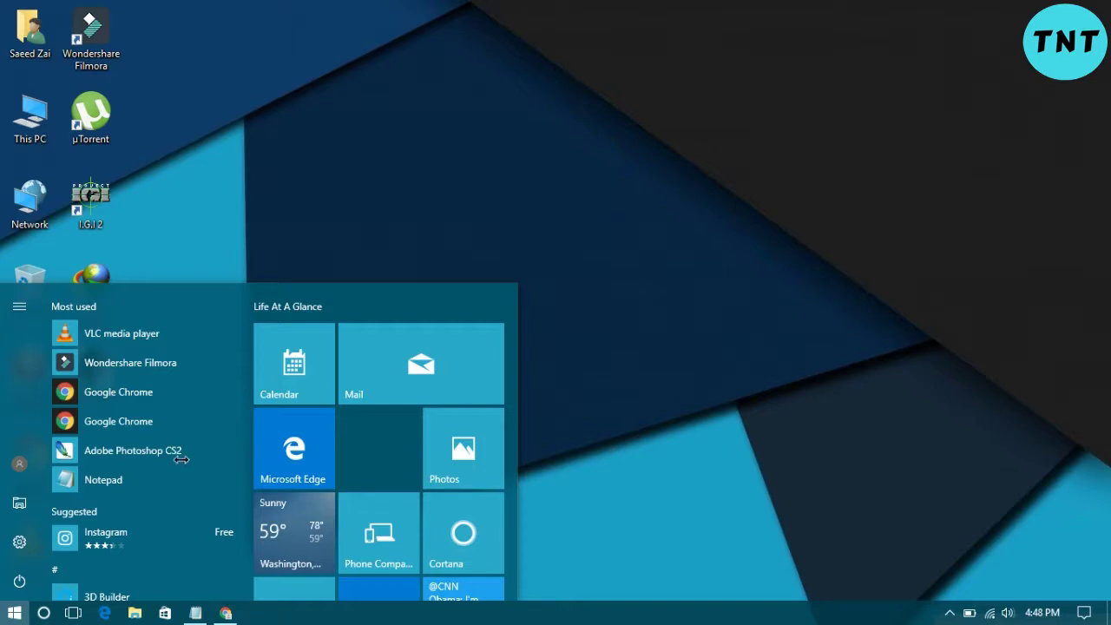
pyautogui.scroll(-3, 353, 384)
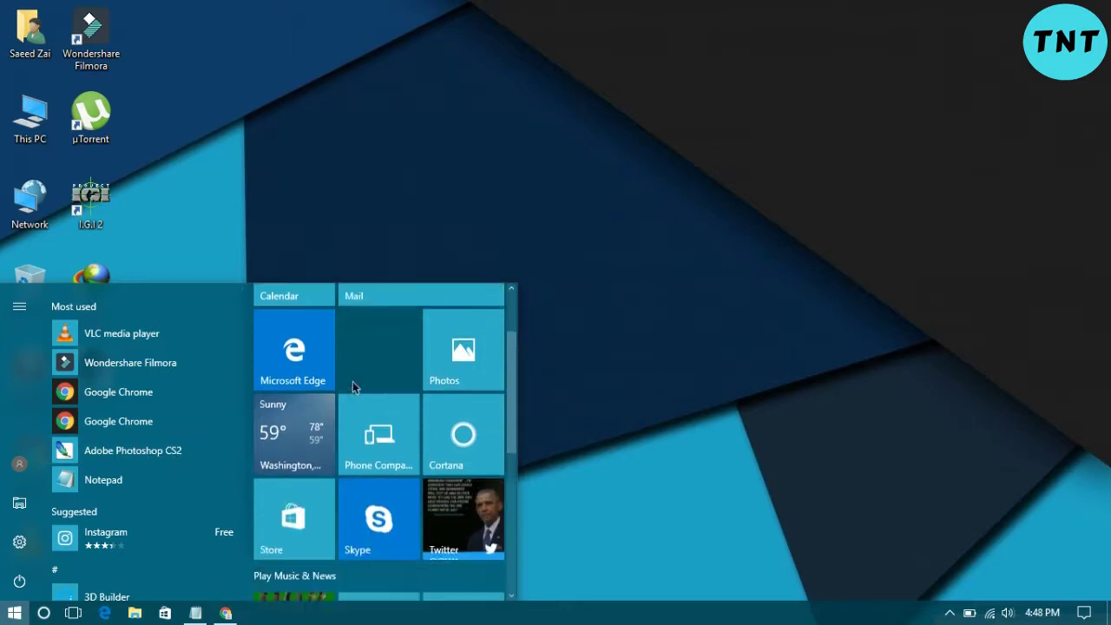
pyautogui.scroll(3, 352, 385)
pyautogui.scroll(-2, 145, 441)
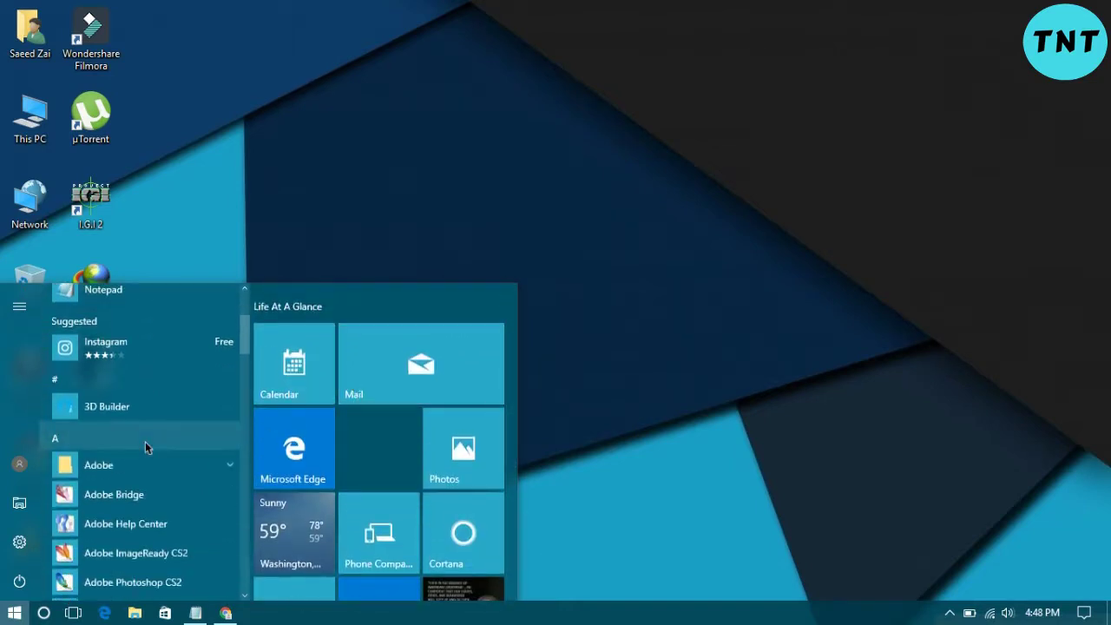
pyautogui.scroll(2, 145, 440)
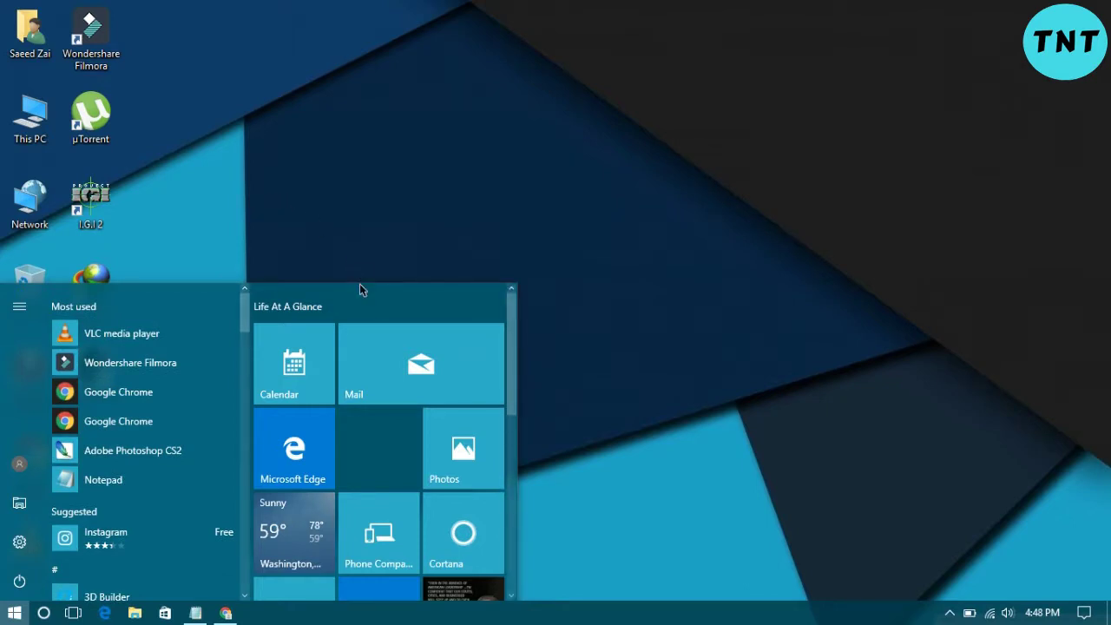
# Step: Enlarge the Start menu to its full height and widen it so both tile groups sit side by side
pyautogui.moveTo(359, 281); pyautogui.dragTo(364, 34)
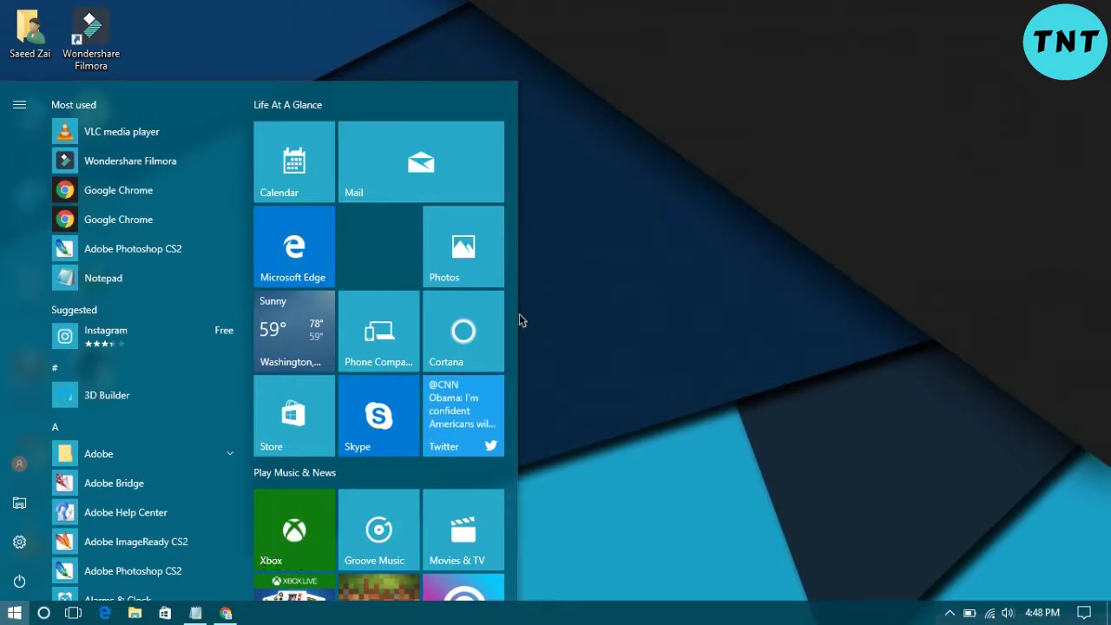
pyautogui.moveTo(516, 333); pyautogui.dragTo(744, 341)
pyautogui.moveTo(906, 359); pyautogui.dragTo(1002, 356)
pyautogui.moveTo(1106, 352); pyautogui.dragTo(801, 353)
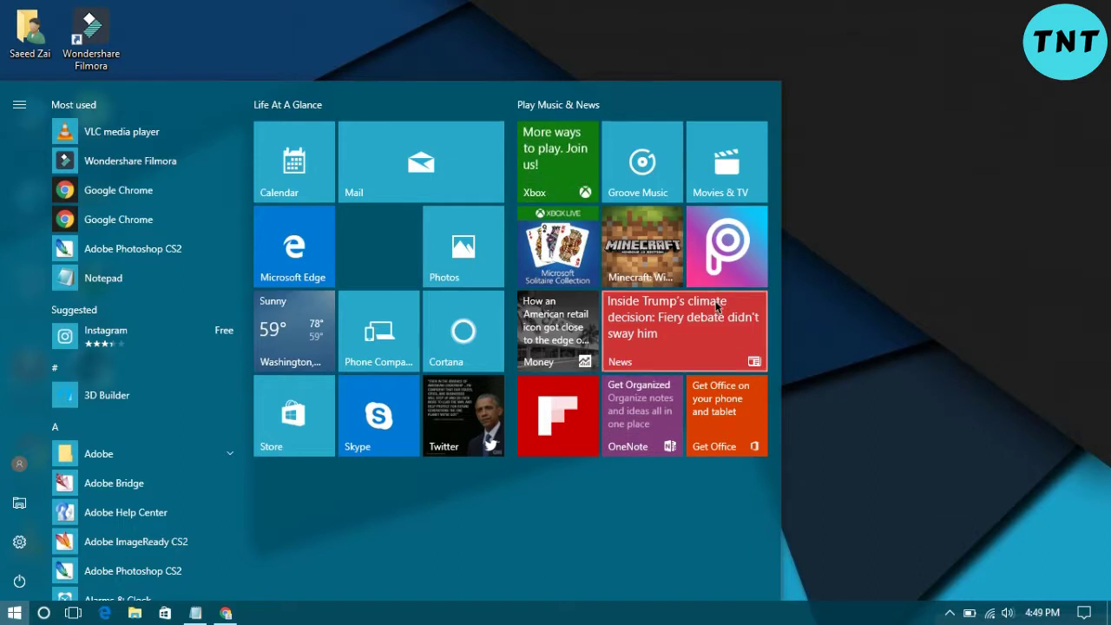
# Step: Pin Adobe Photoshop CS2 from the most used apps to the taskbar and close the Start menu
pyautogui.rightClick(87, 249)
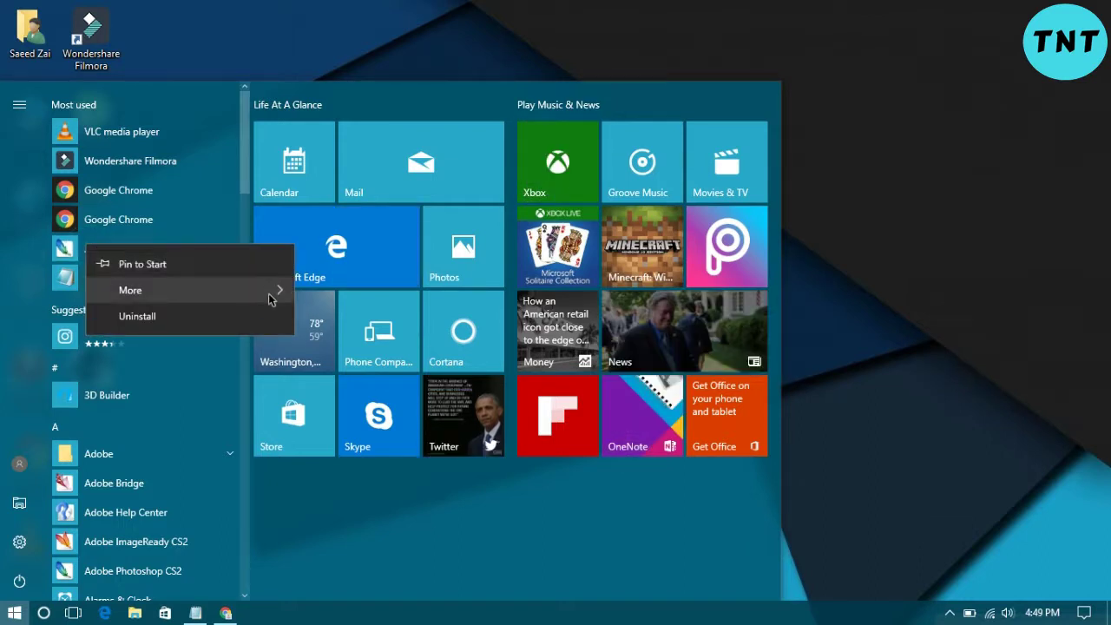
pyautogui.moveTo(269, 300)
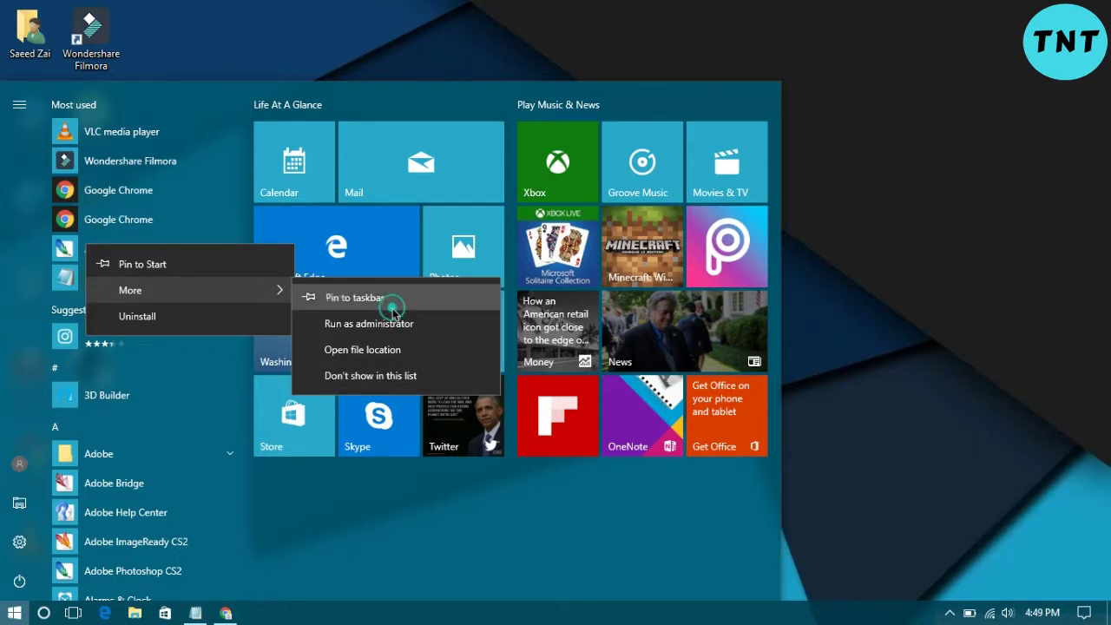
pyautogui.click(391, 301)
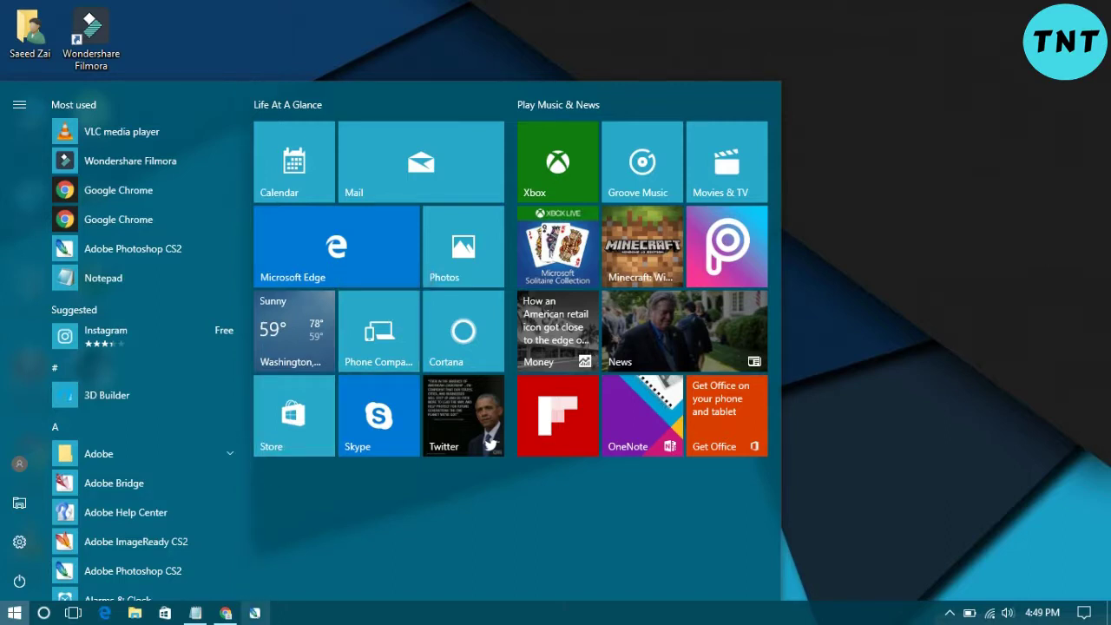
pyautogui.click(968, 285)
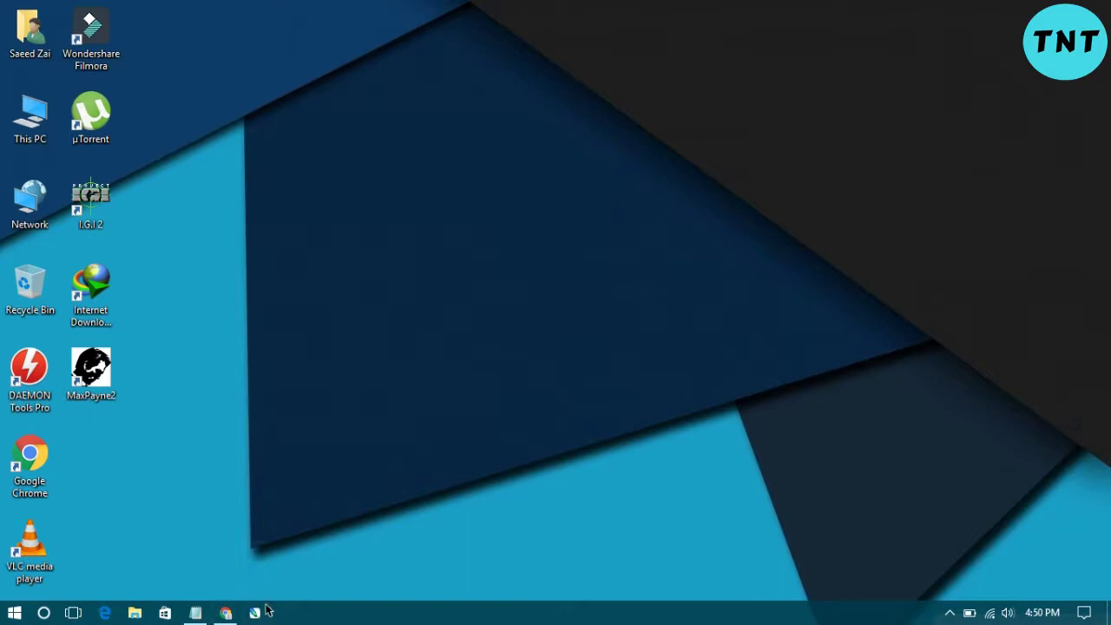
# Step: Unpin Adobe Photoshop CS2 from the taskbar
pyautogui.rightClick(255, 614)
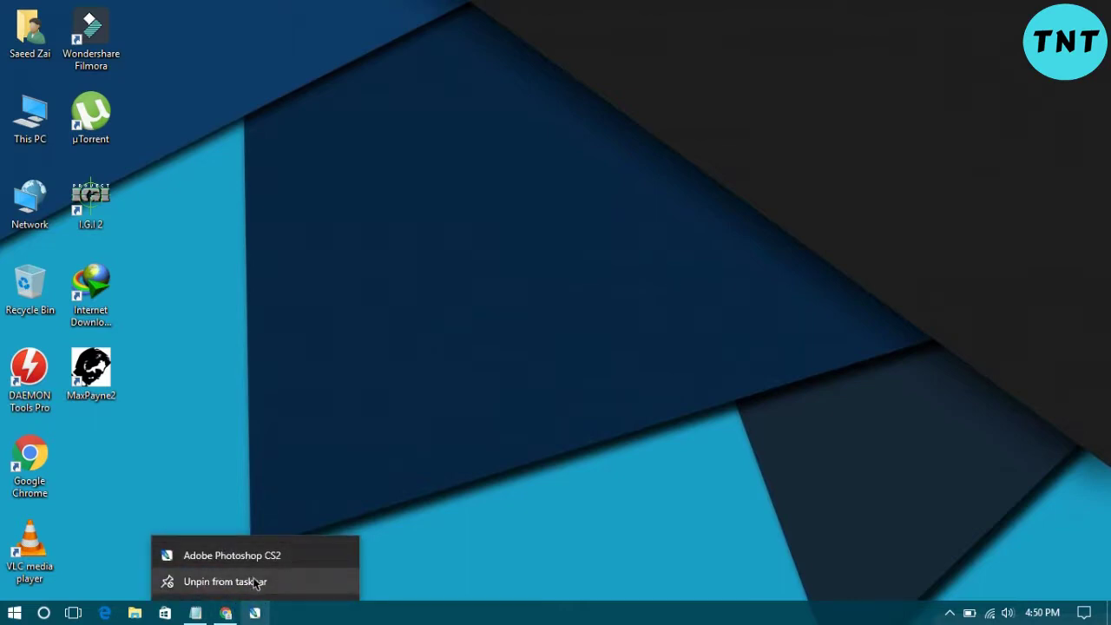
pyautogui.click(226, 582)
# Step: Browse the Start menu's app list, using the alphabetical index to jump to A and back to the most used apps
pyautogui.press('super')
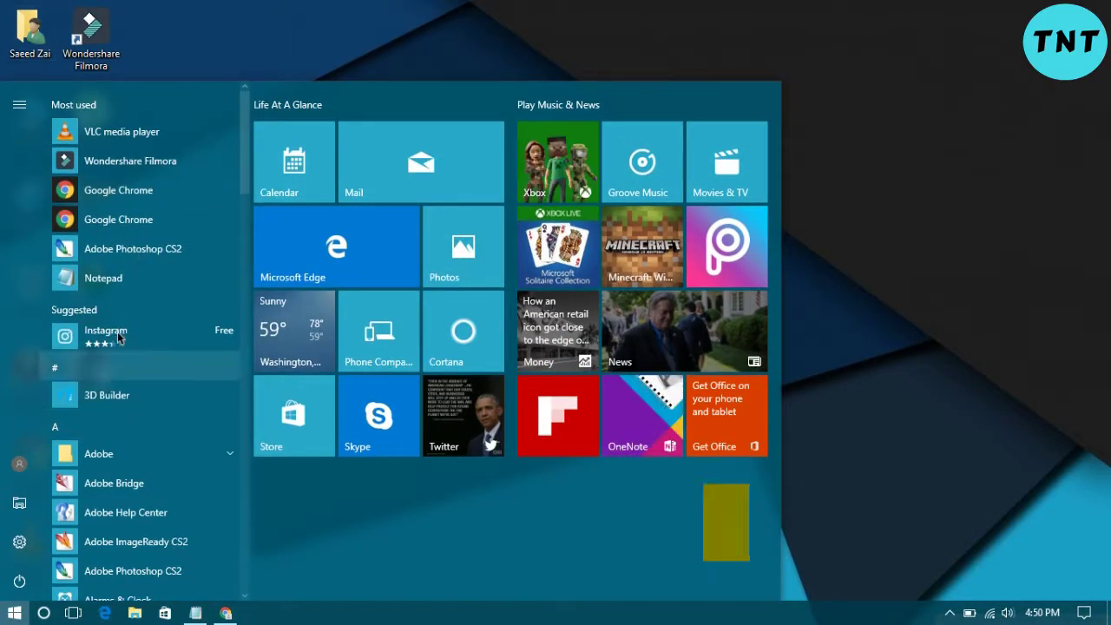
pyautogui.scroll(-5, 144, 384)
pyautogui.scroll(5, 144, 384)
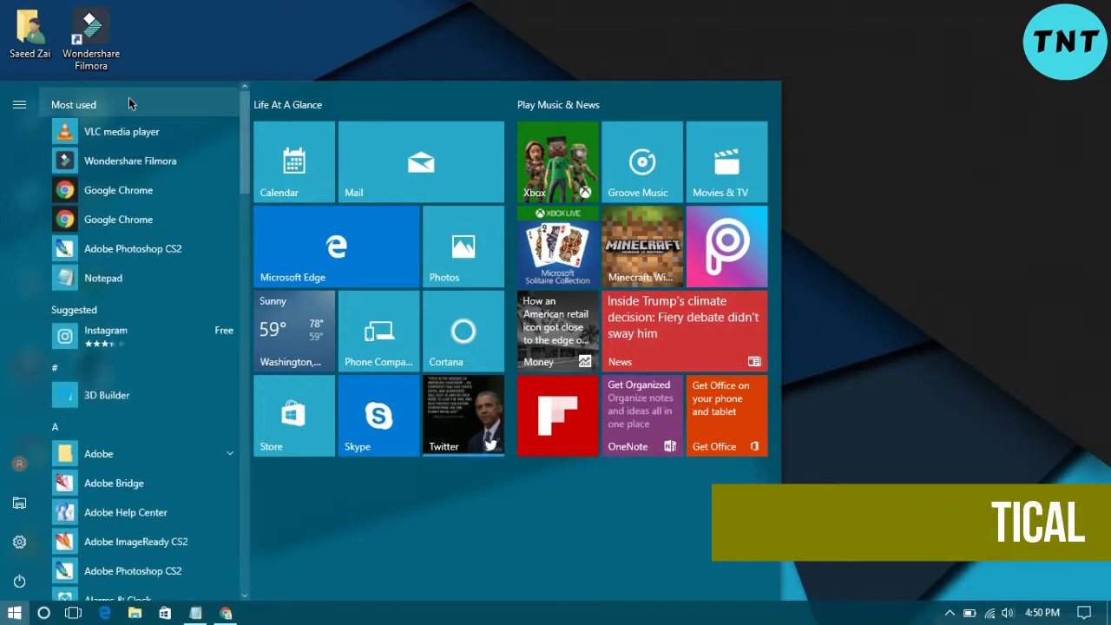
pyautogui.click(129, 104)
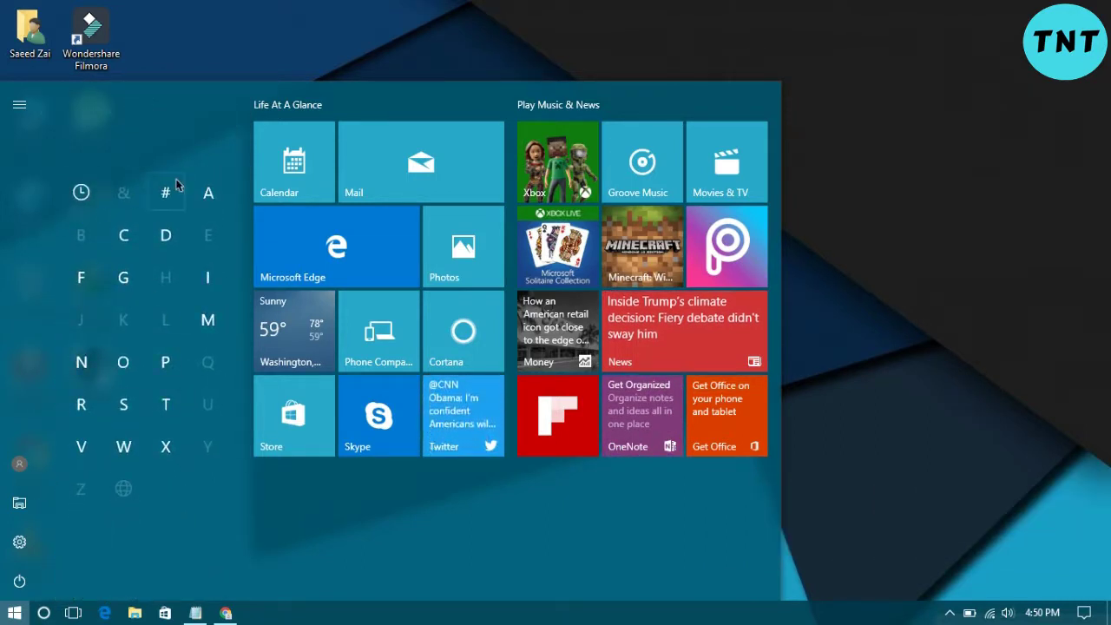
pyautogui.click(208, 192)
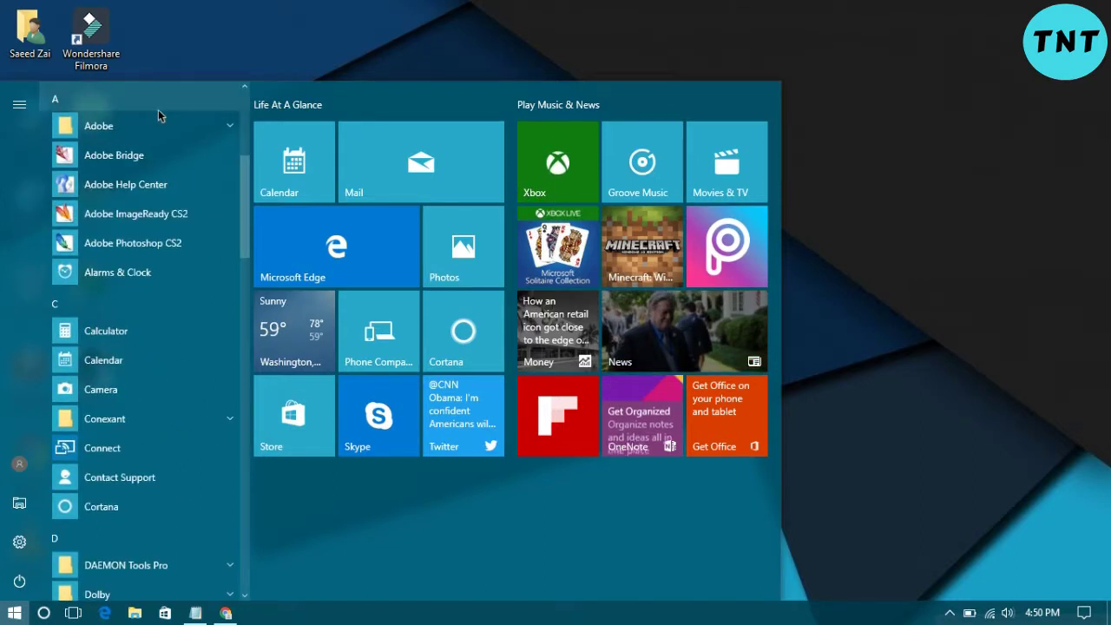
pyautogui.click(158, 110)
pyautogui.click(82, 191)
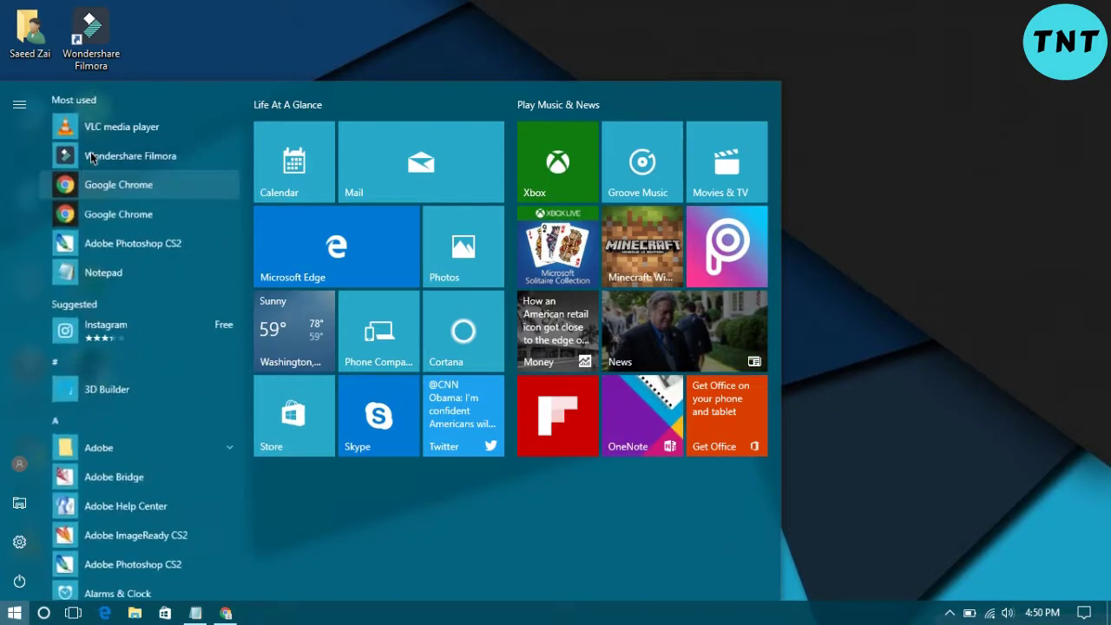
# Step: Open the app list's alphabetical index, return to the most used apps and close the Start menu
pyautogui.click(138, 99)
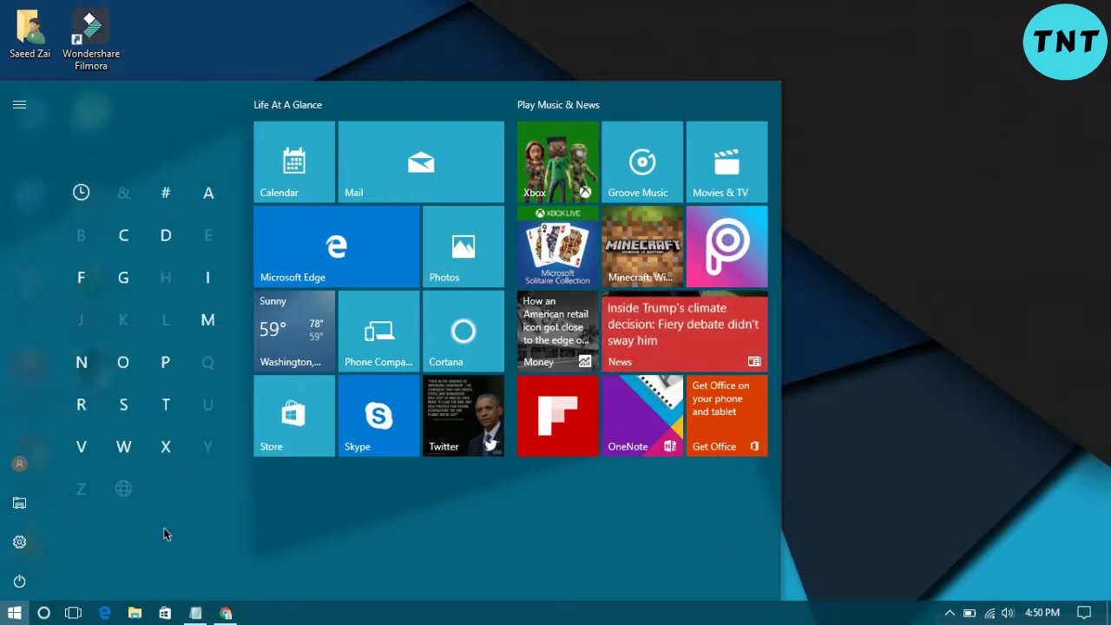
pyautogui.click(81, 191)
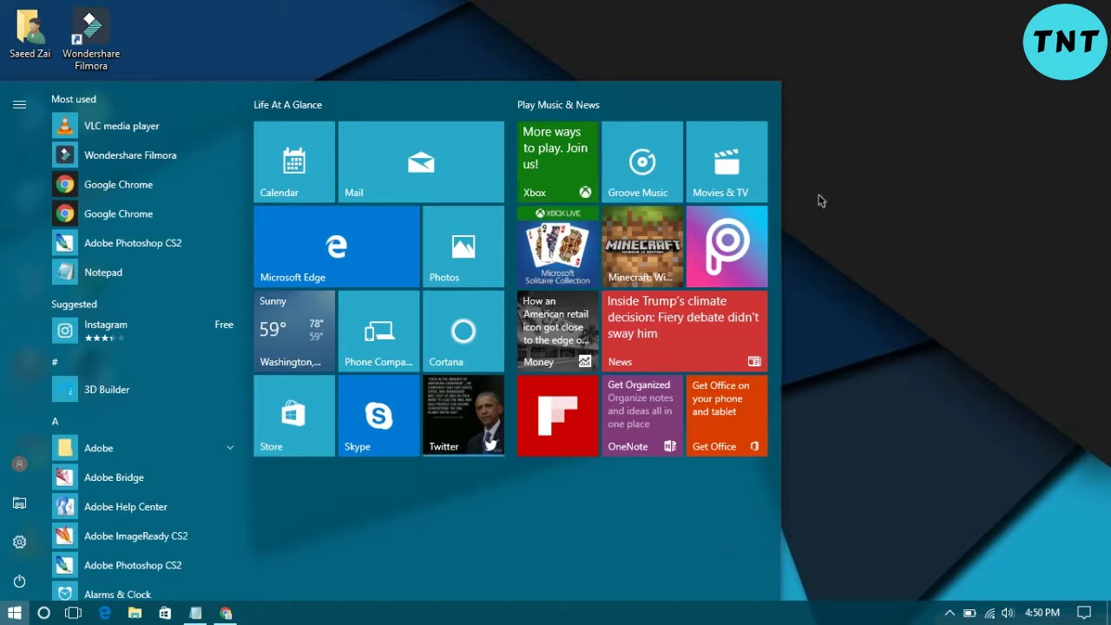
pyautogui.click(831, 223)
# Step: Refresh the desktop twice
pyautogui.rightClick(831, 223)
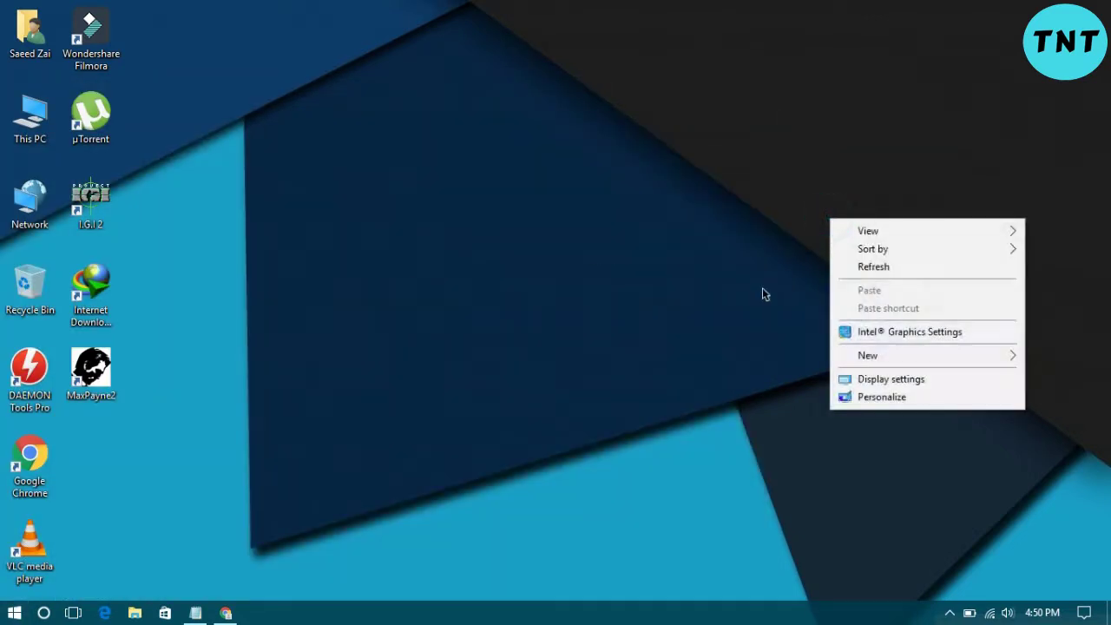
pyautogui.click(873, 268)
pyautogui.rightClick(344, 229)
pyautogui.click(387, 276)
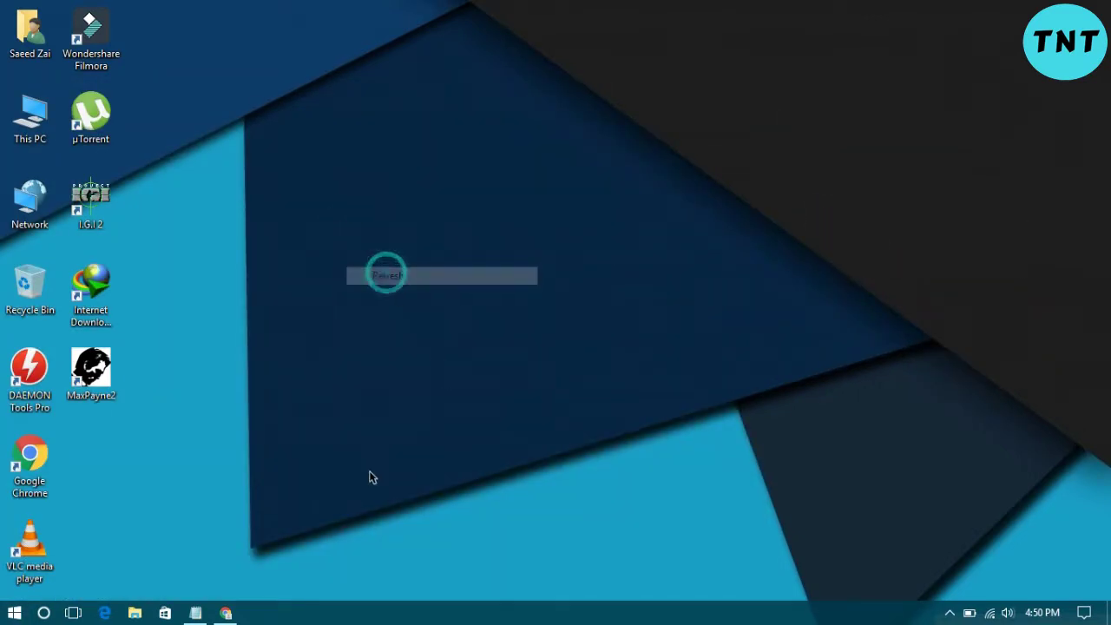
# Step: Open the Background page of the Personalization settings
pyautogui.click(1087, 612)
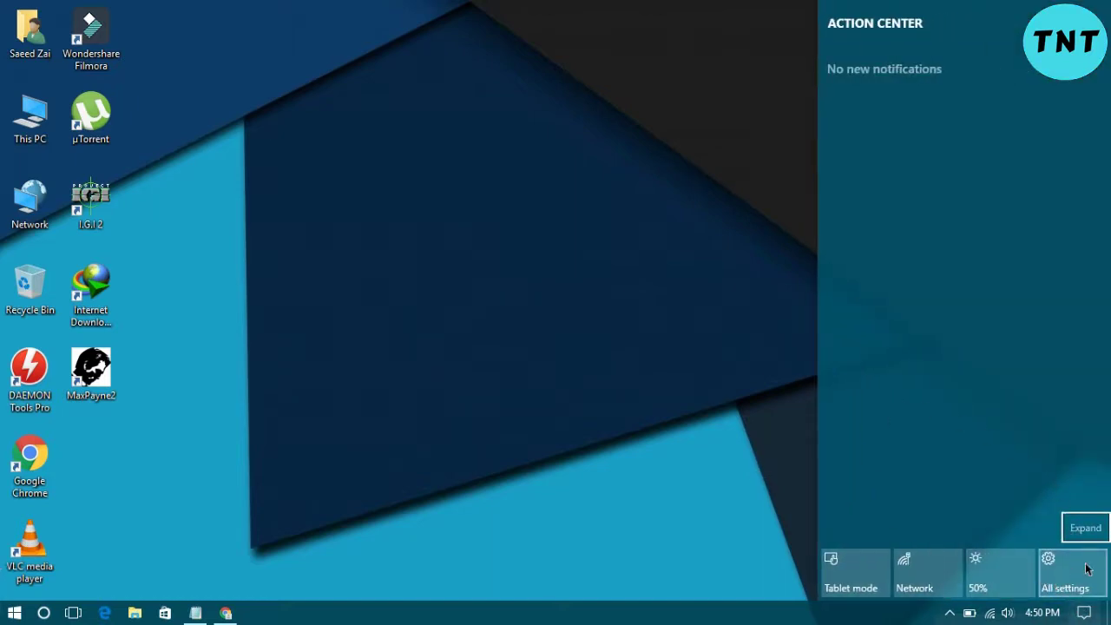
pyautogui.click(14, 613)
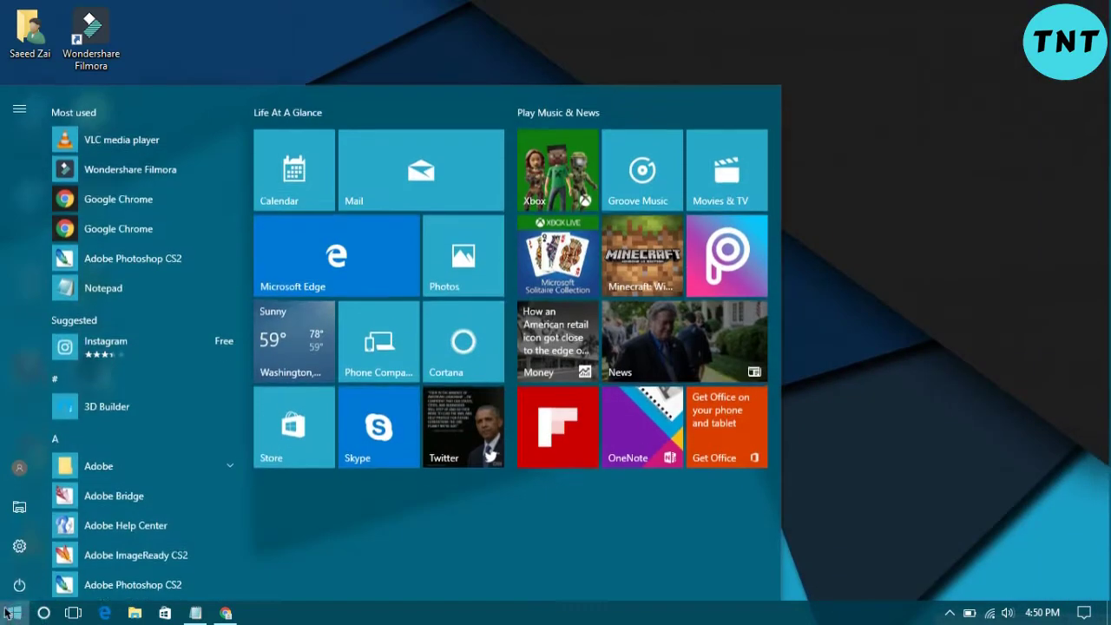
pyautogui.click(20, 543)
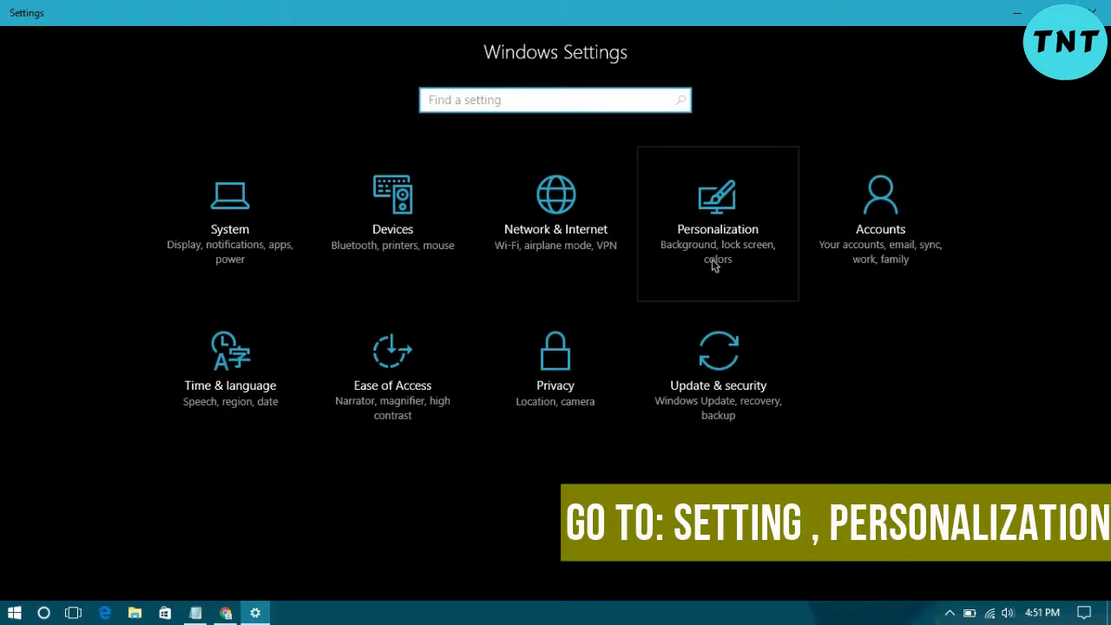
pyautogui.click(729, 198)
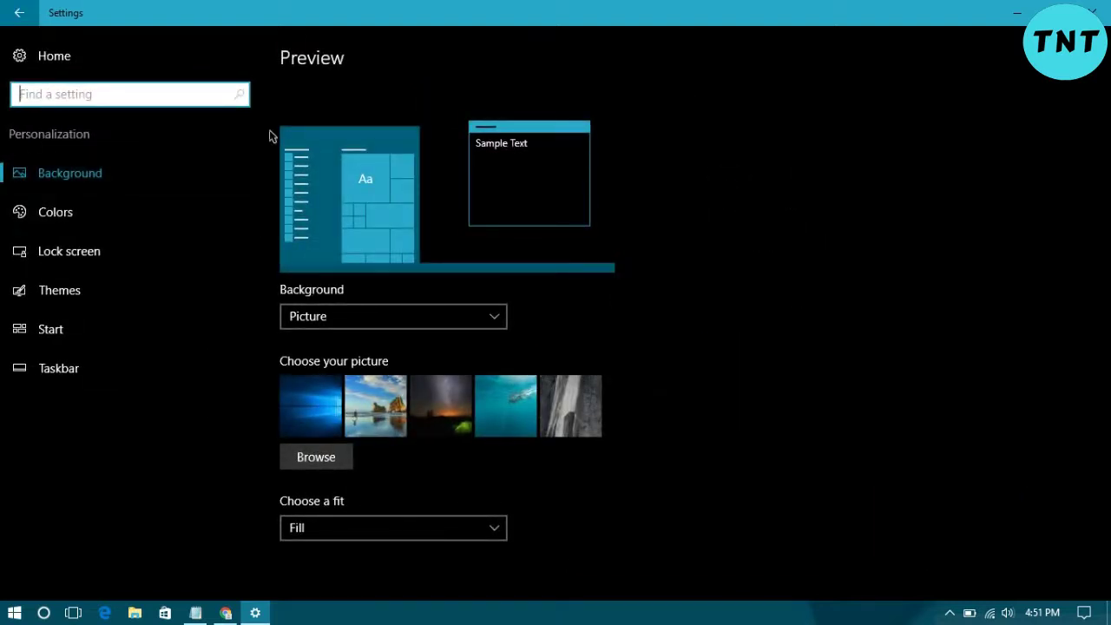
pyautogui.click(60, 180)
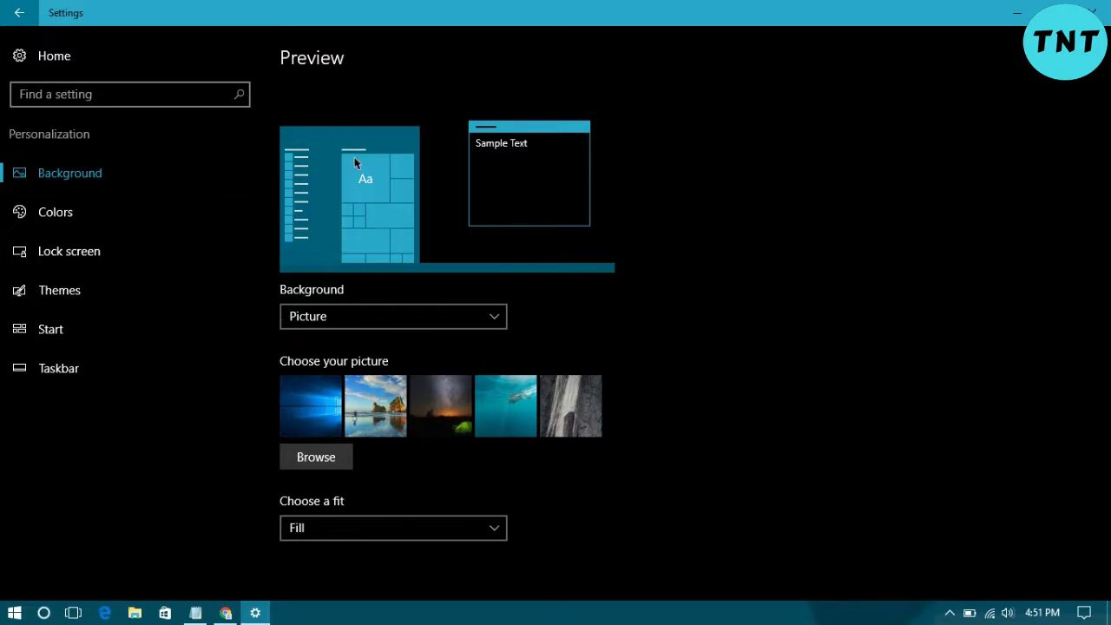
# Step: Set the desktop background to the blue Windows logo picture, check it on the desktop and return to Settings
pyautogui.click(255, 611)
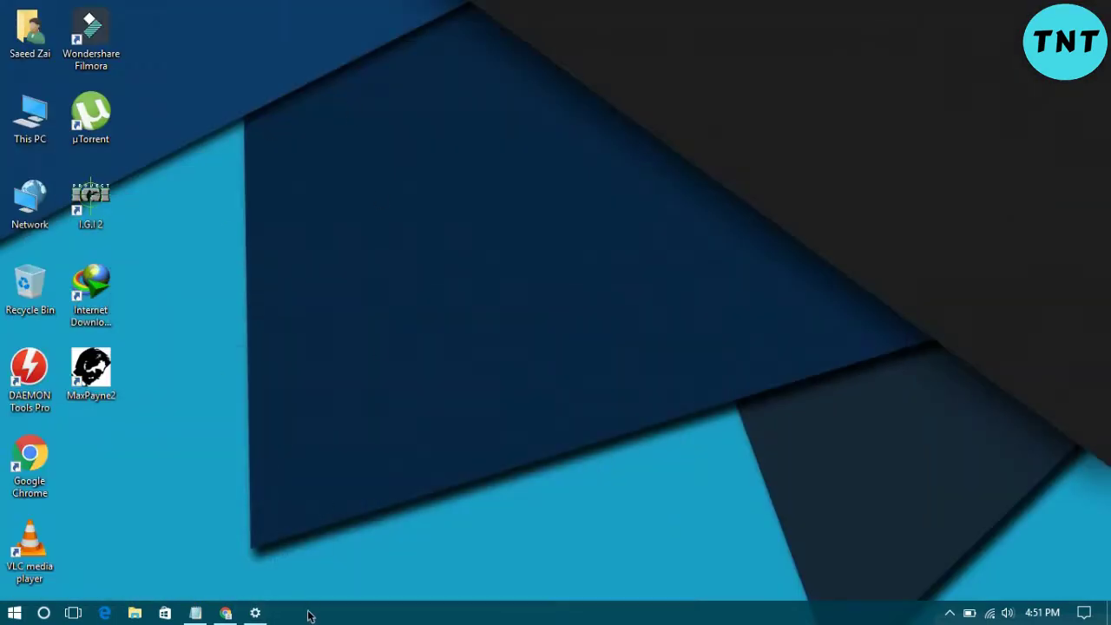
pyautogui.click(258, 613)
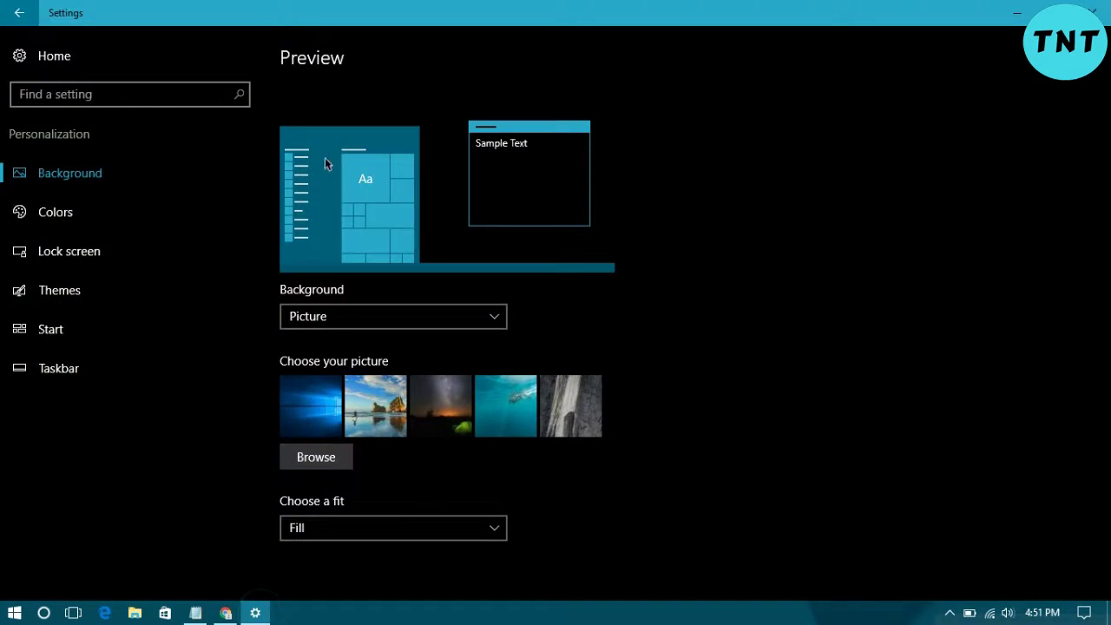
pyautogui.click(325, 388)
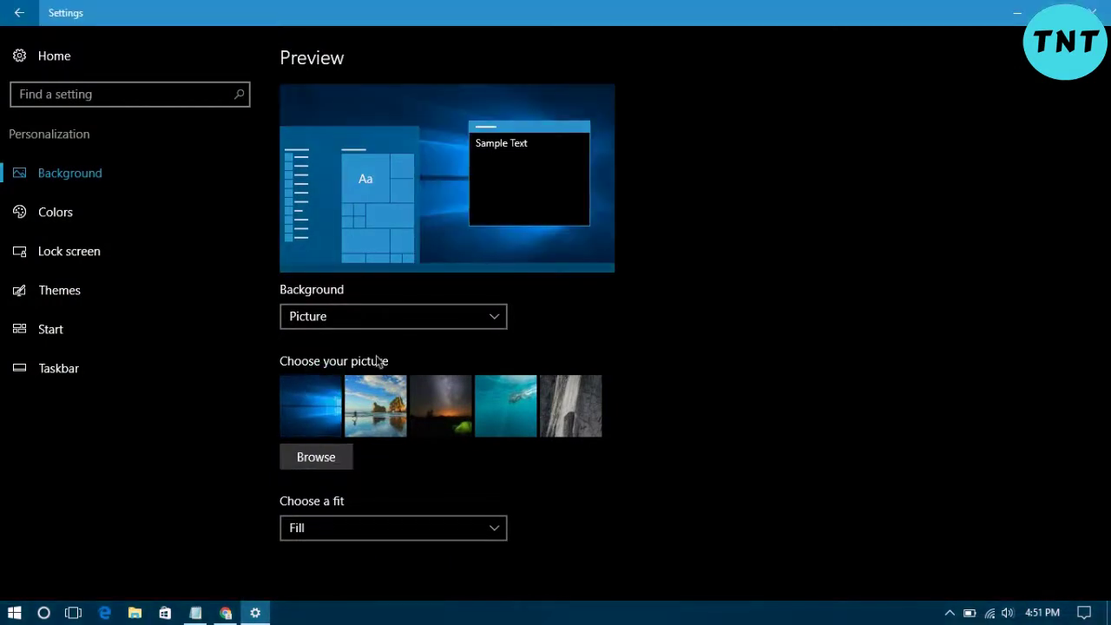
pyautogui.click(253, 612)
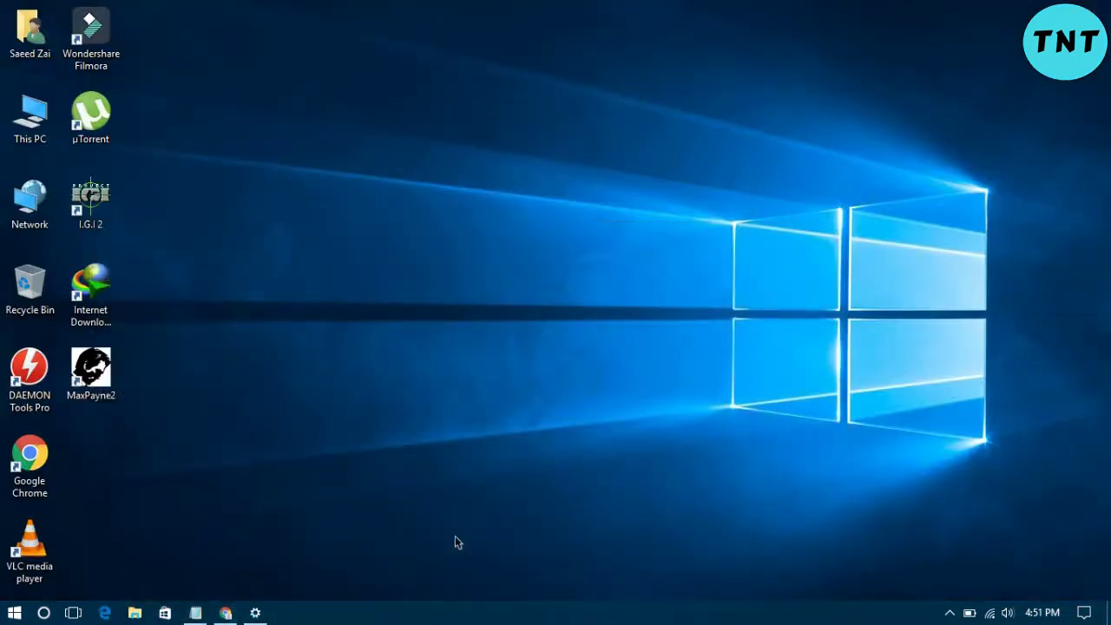
pyautogui.hotkey('alt', 'Tab')
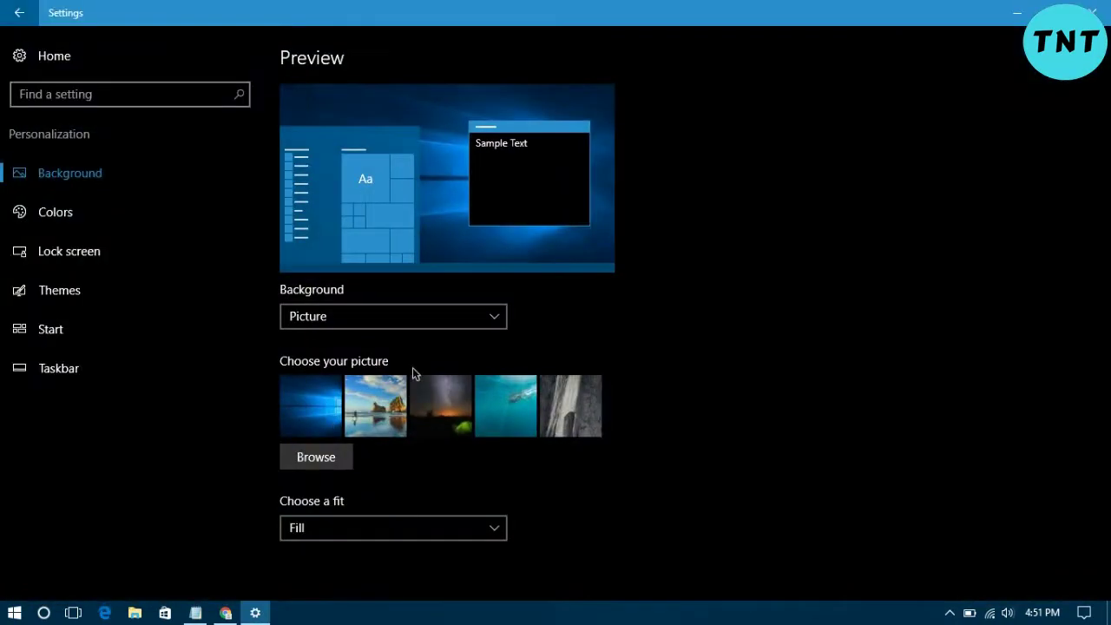
# Step: Set the desktop background to the beach picture with rocks, check it on the desktop and return to Settings
pyautogui.click(385, 434)
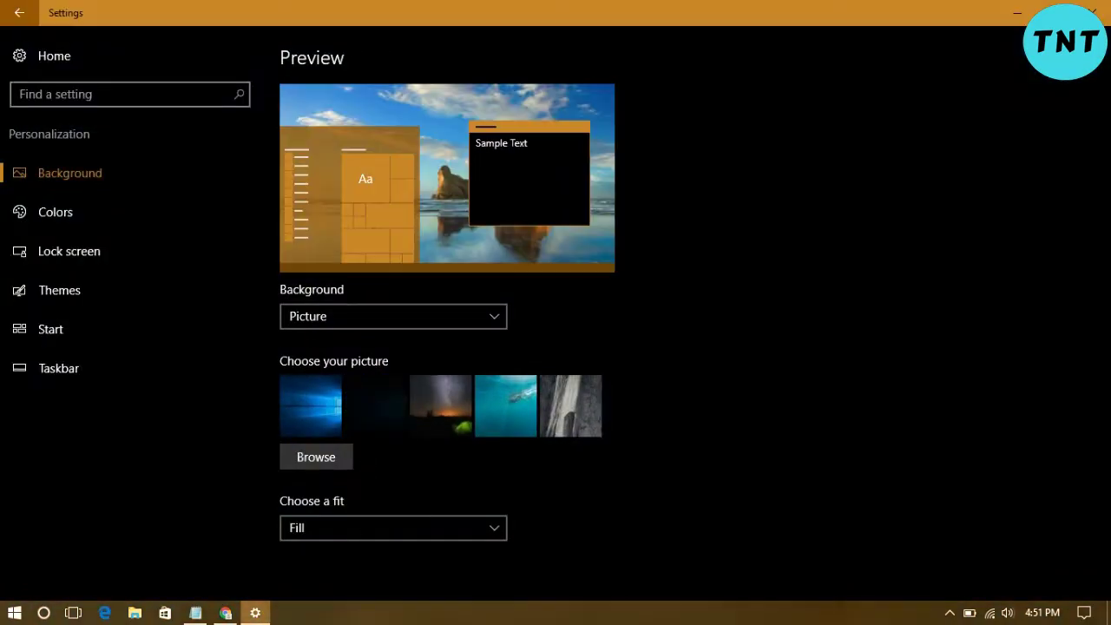
pyautogui.click(255, 612)
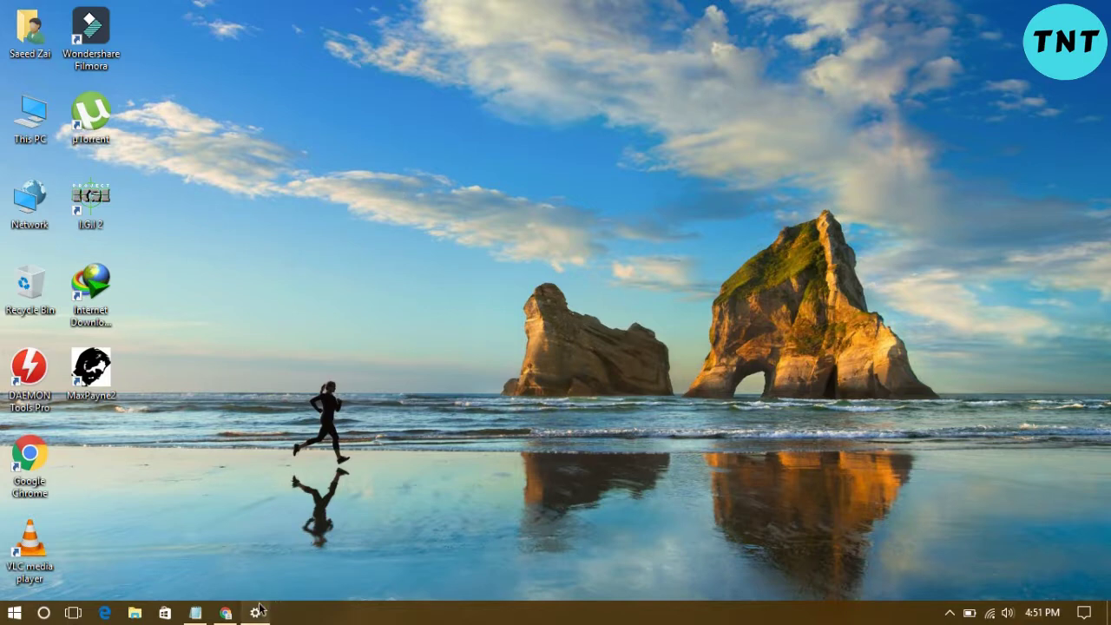
pyautogui.click(255, 612)
# Step: Open the Colors page of the Personalization settings and look through its accent color and transparency options
pyautogui.click(89, 217)
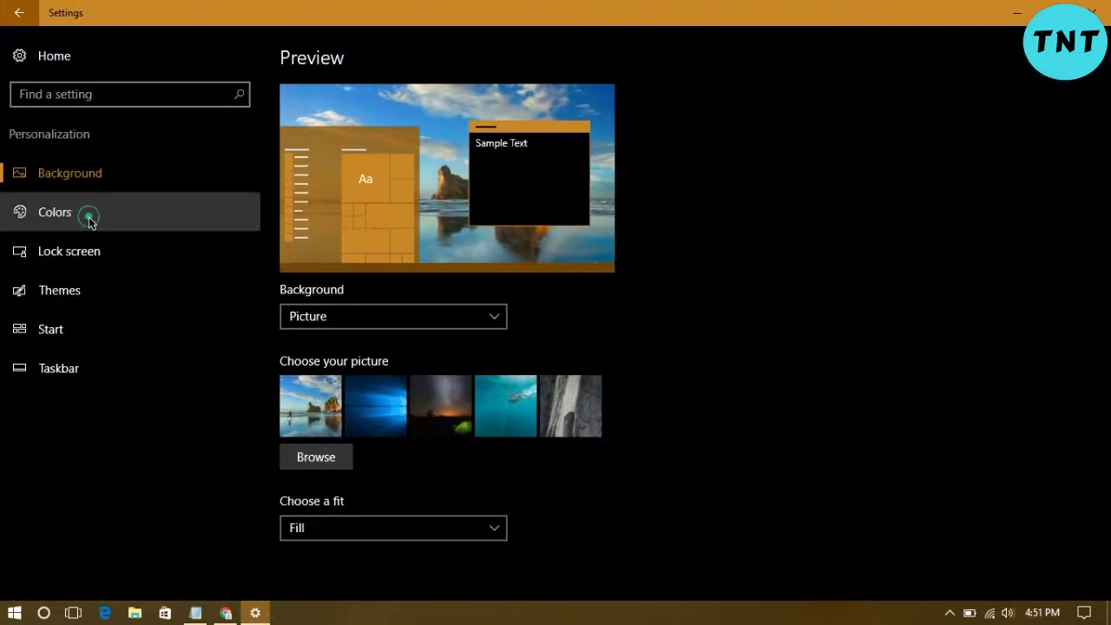
pyautogui.scroll(-1, 767, 134)
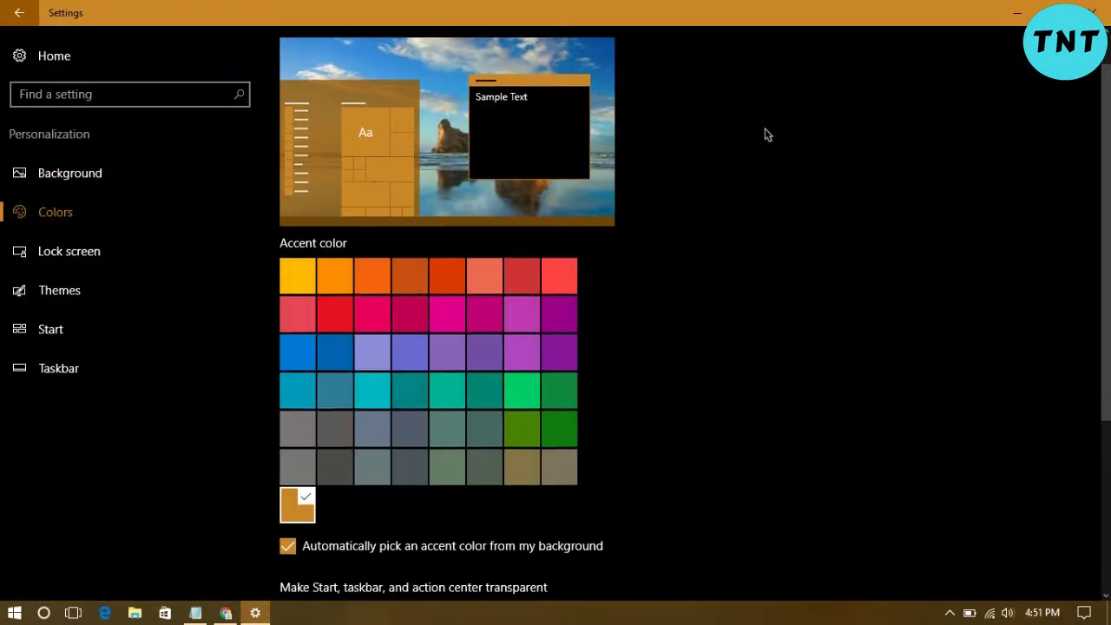
pyautogui.scroll(-3, 767, 135)
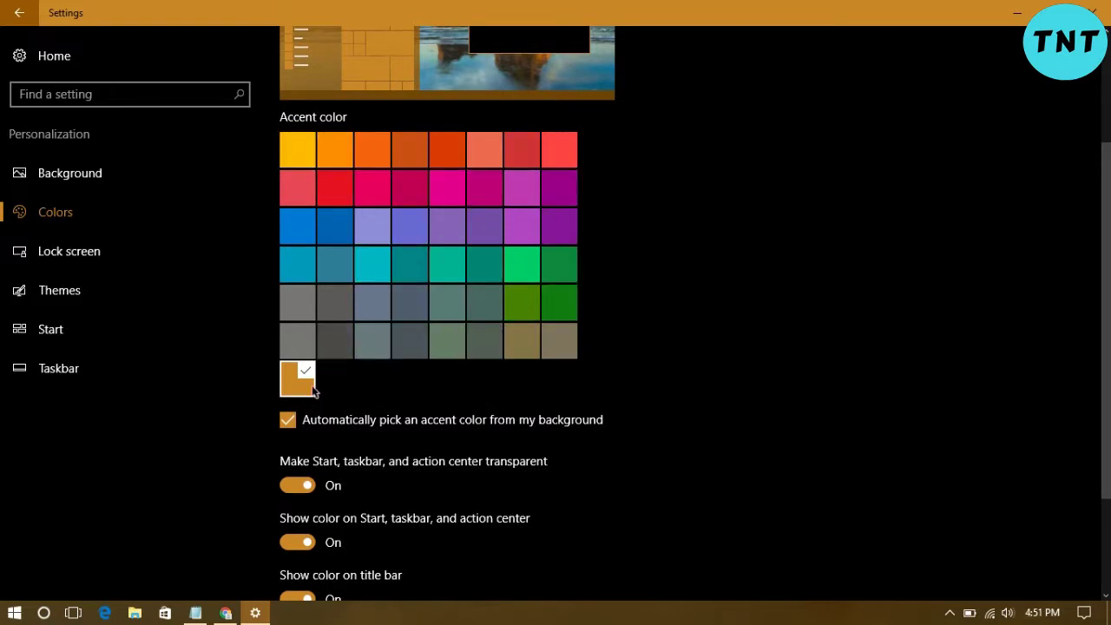
pyautogui.scroll(-3, 668, 305)
pyautogui.scroll(3, 692, 208)
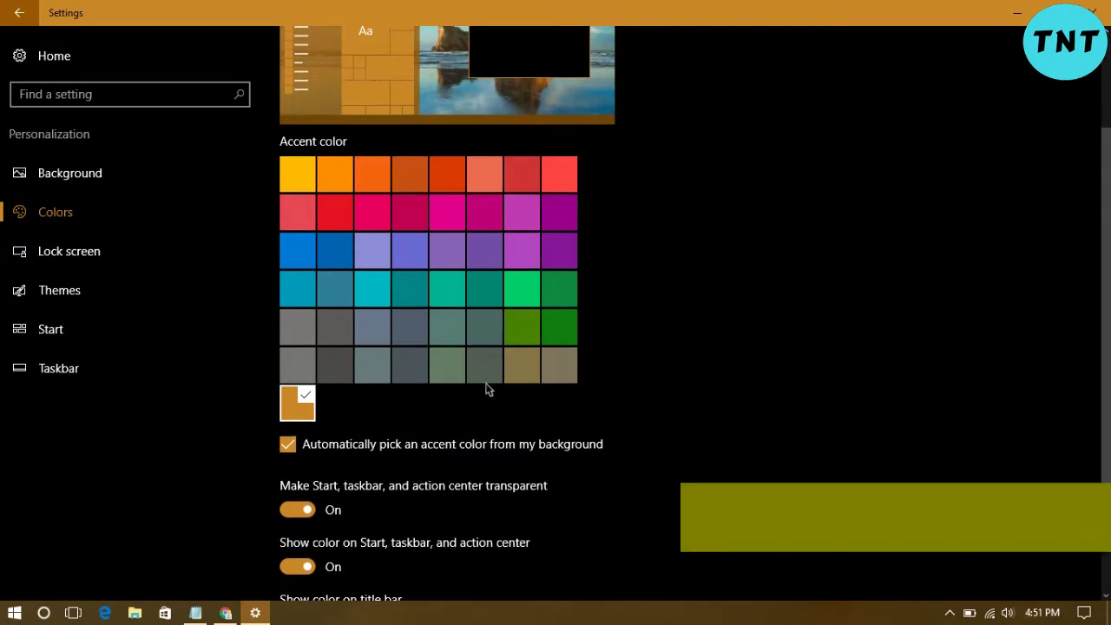
# Step: Try purple accent colors, ending with light purple, and check the preview
pyautogui.click(445, 249)
pyautogui.click(388, 250)
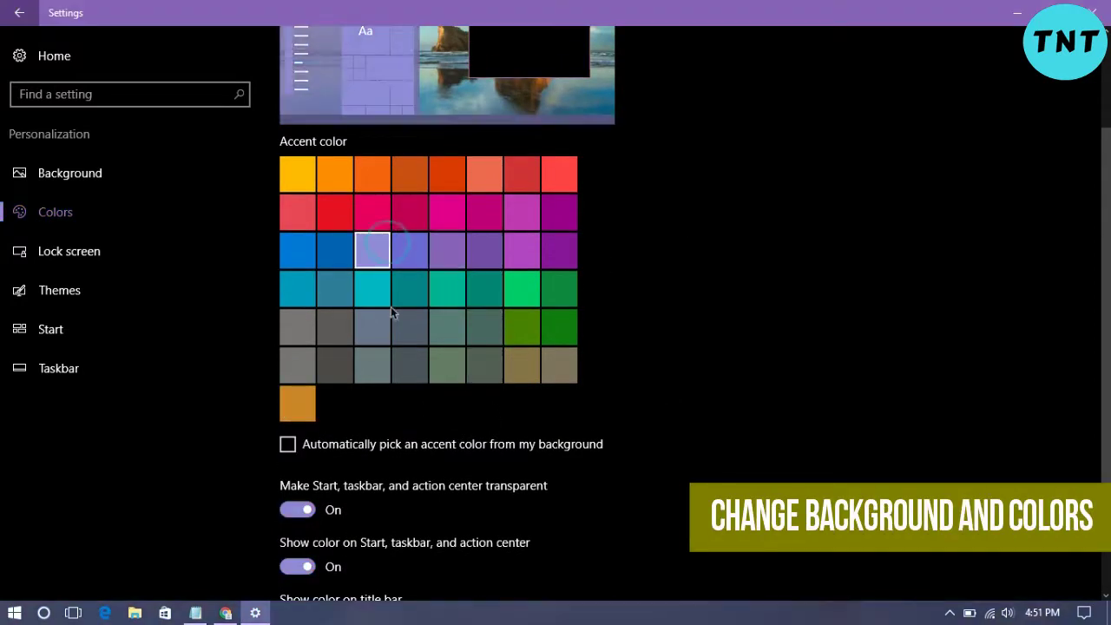
pyautogui.scroll(3, 390, 218)
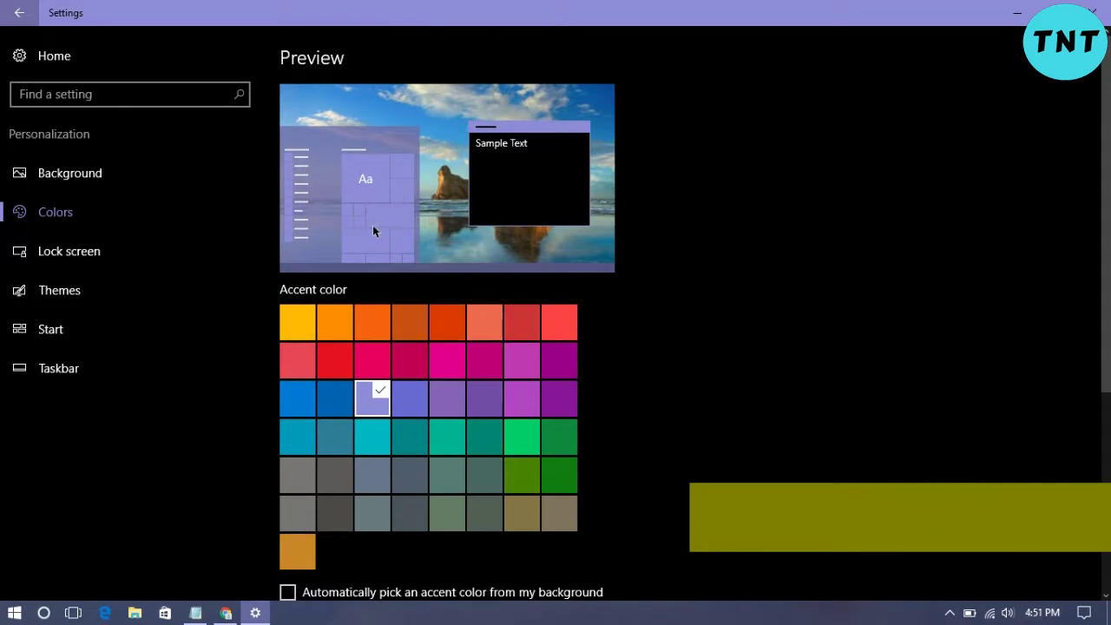
# Step: Set the accent color to dark pink and check how it looks in the Start menu
pyautogui.click(410, 360)
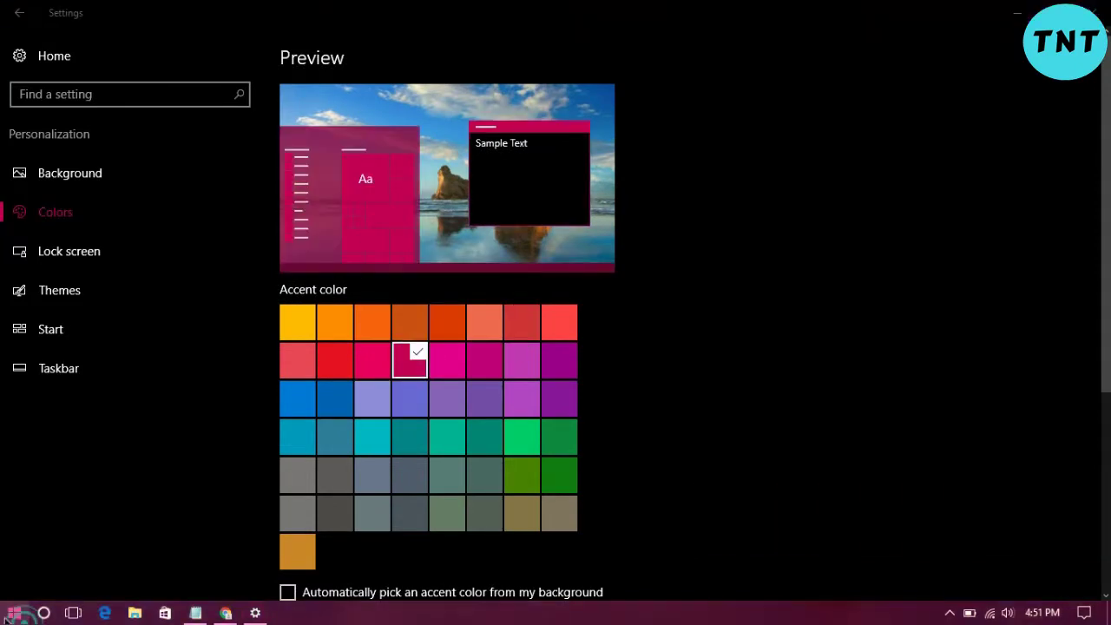
pyautogui.press('super')
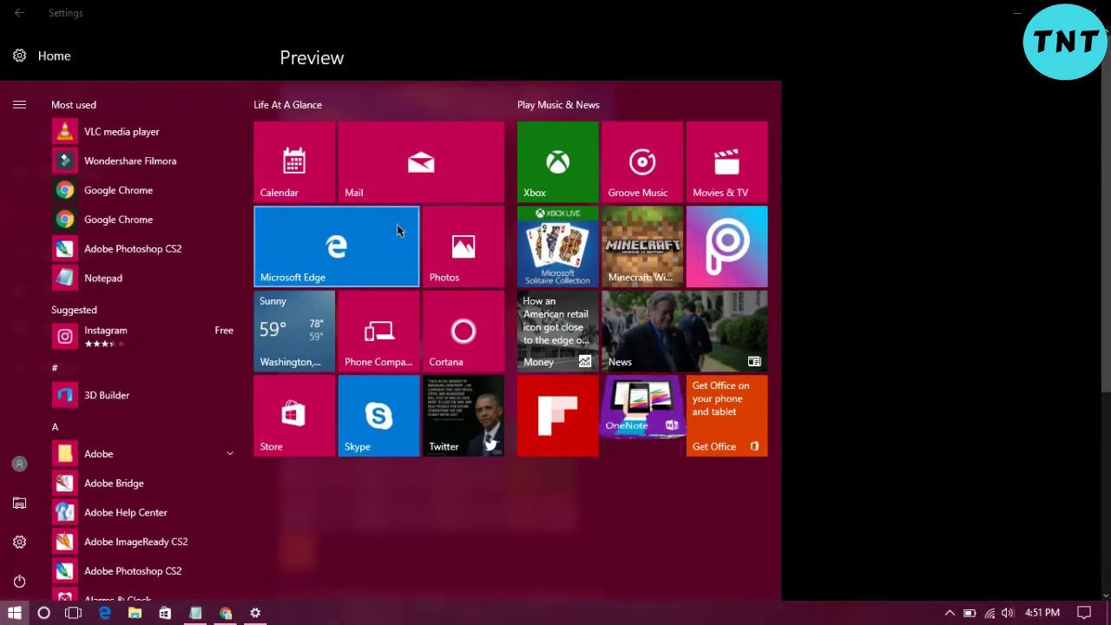
pyautogui.click(976, 317)
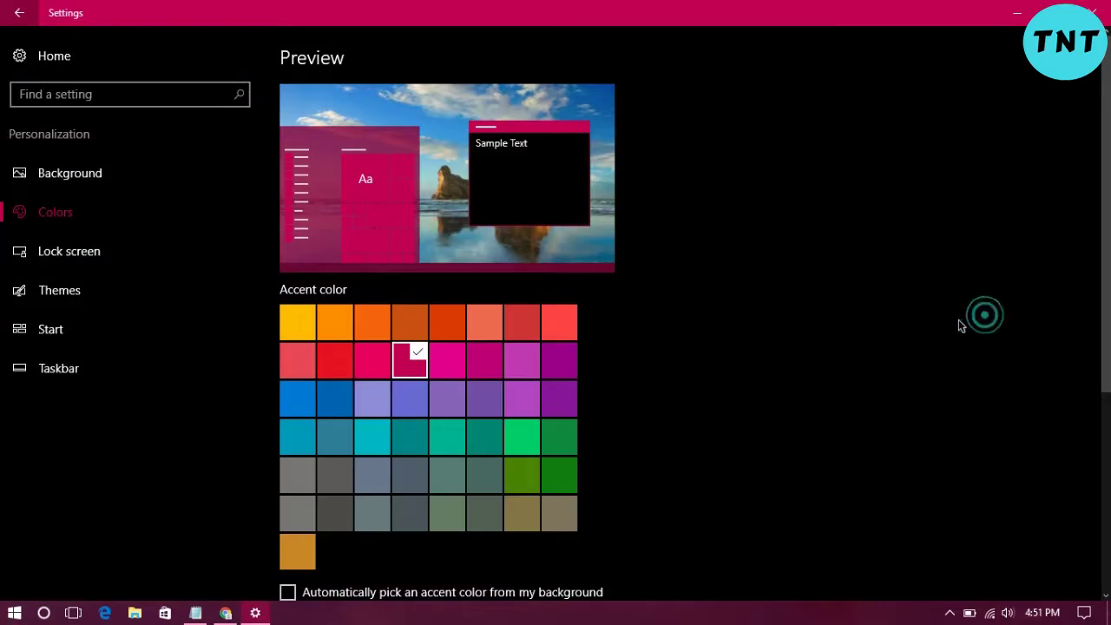
# Step: Set the accent color to turquoise and check how it looks in the Start menu
pyautogui.click(512, 408)
pyautogui.click(361, 441)
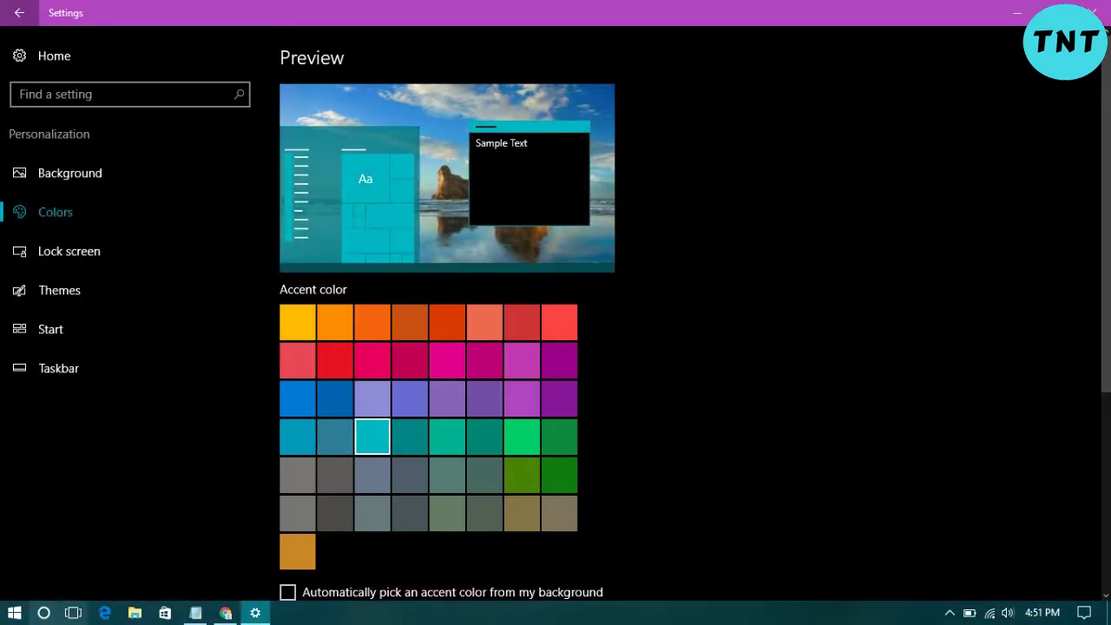
pyautogui.press('super+s')
pyautogui.click(11, 608)
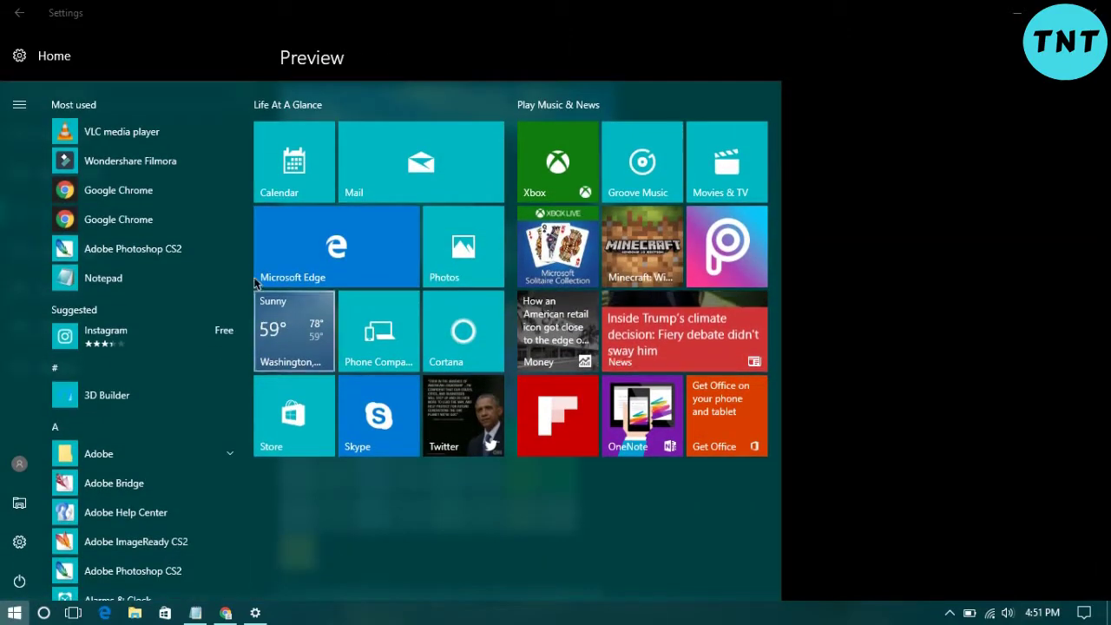
pyautogui.click(1042, 228)
# Step: Turn on automatic picking of an accent color from the background
pyautogui.scroll(-4, 781, 289)
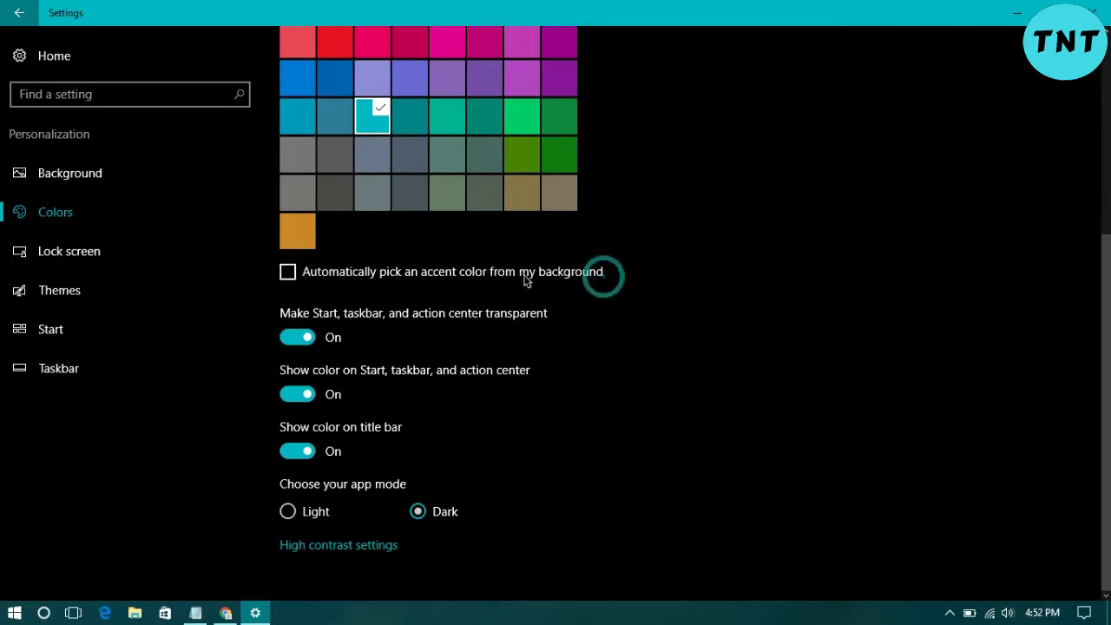
pyautogui.click(289, 273)
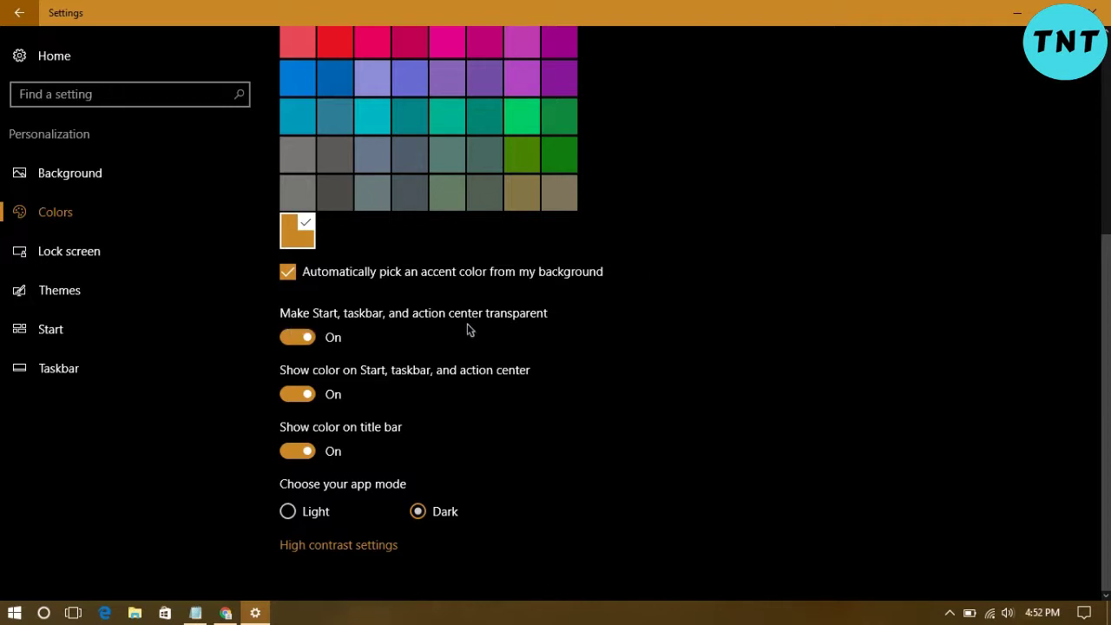
pyautogui.click(586, 330)
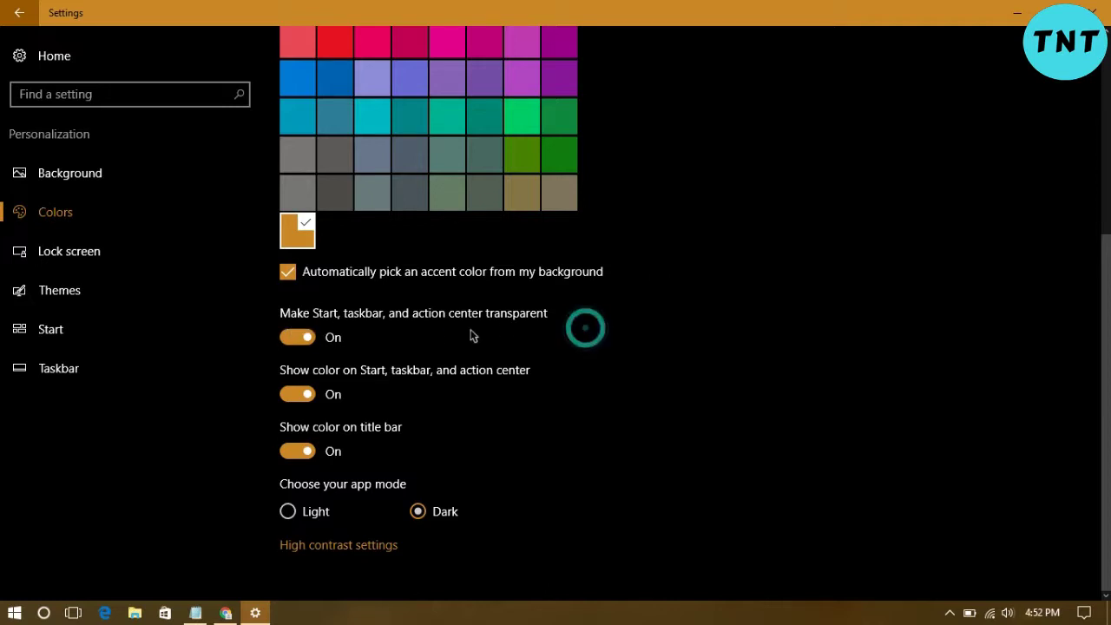
# Step: Turn off transparency for Start, taskbar and action center and check the Start menu's look
pyautogui.click(304, 338)
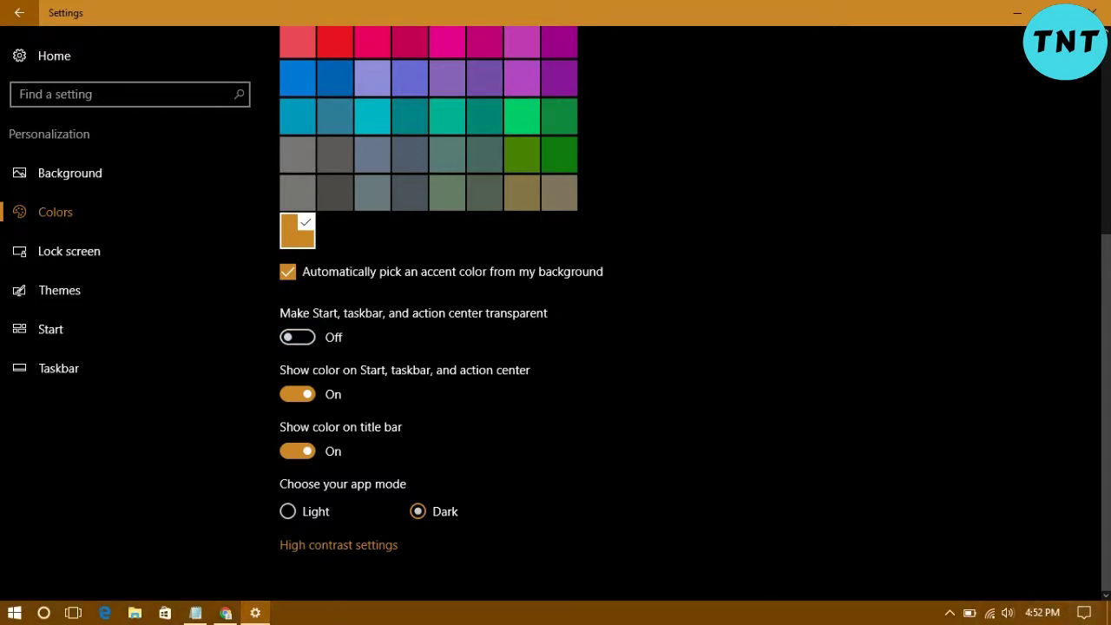
pyautogui.click(16, 613)
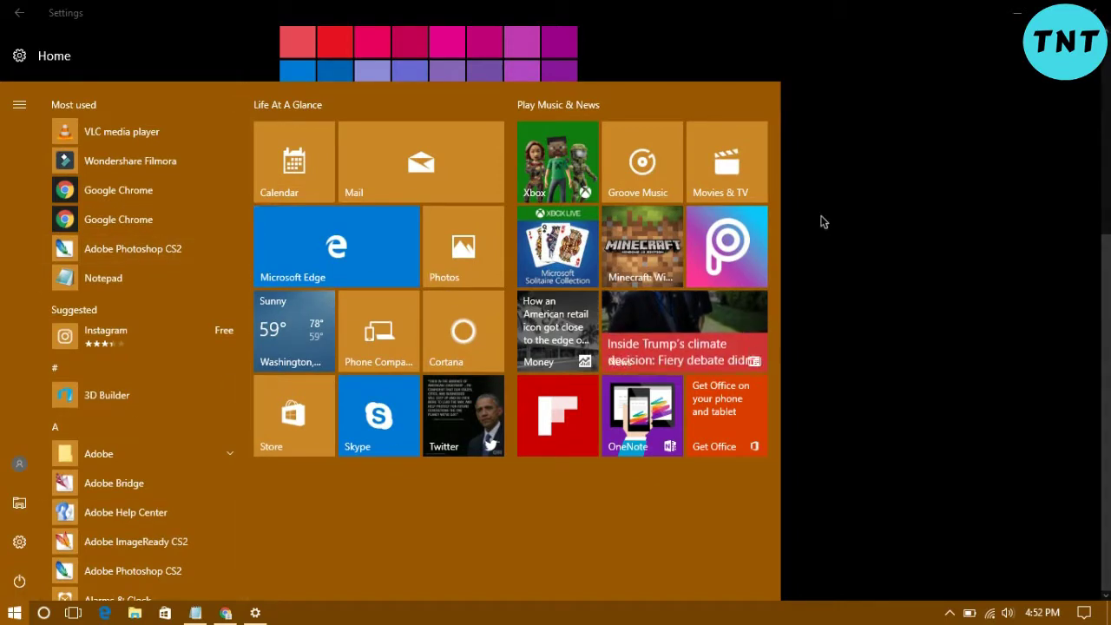
pyautogui.click(824, 223)
# Step: Turn transparency for Start, taskbar and action center back on and check the Start menu again
pyautogui.click(284, 339)
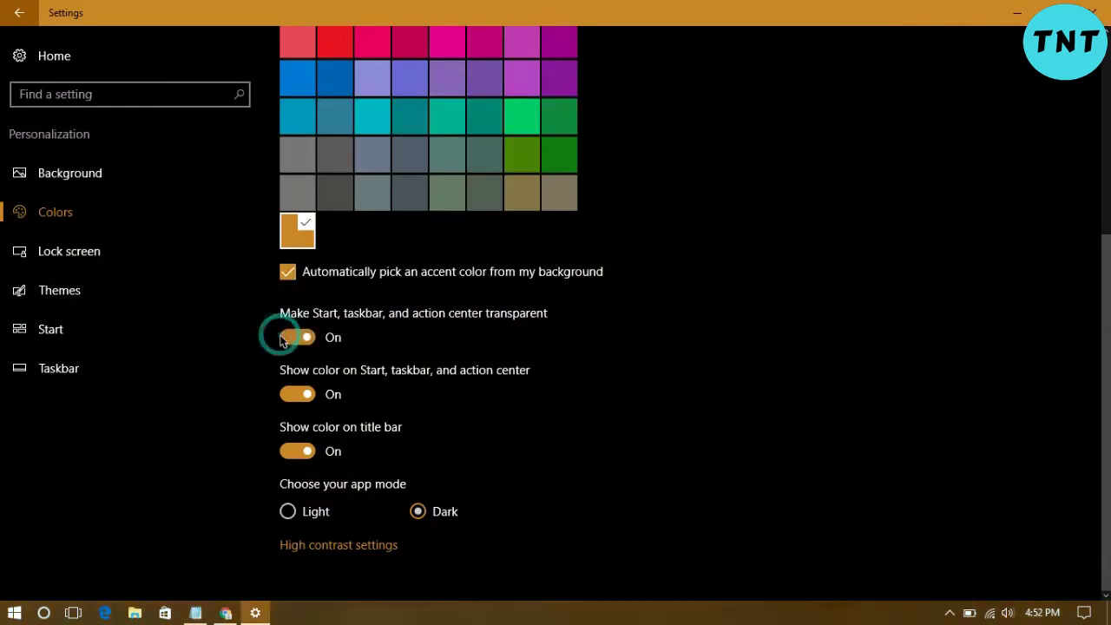
pyautogui.press('super')
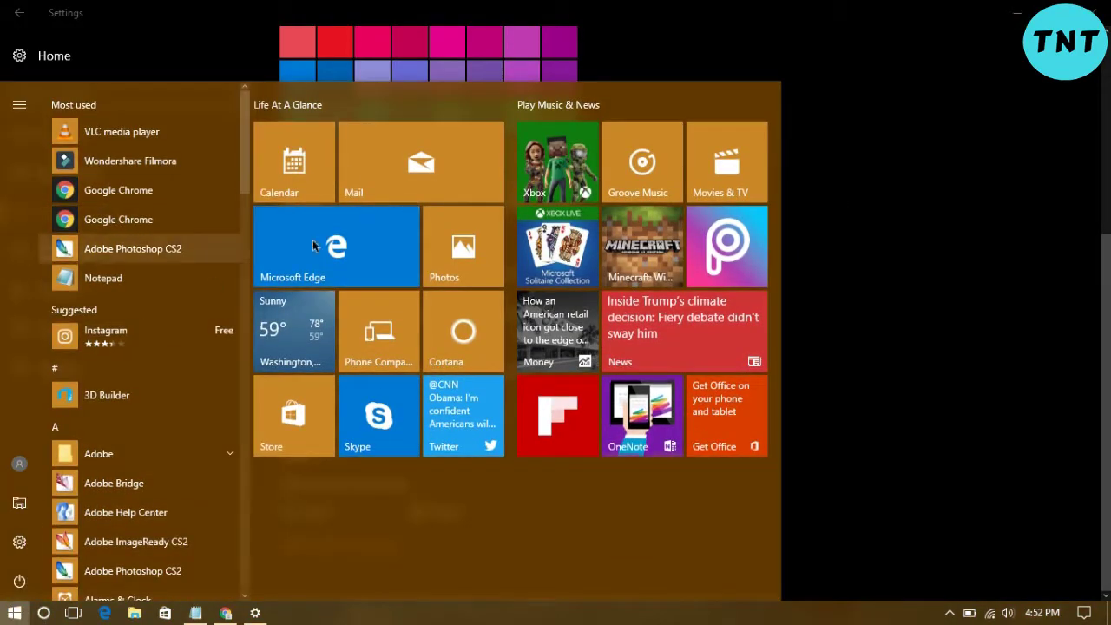
pyautogui.click(895, 226)
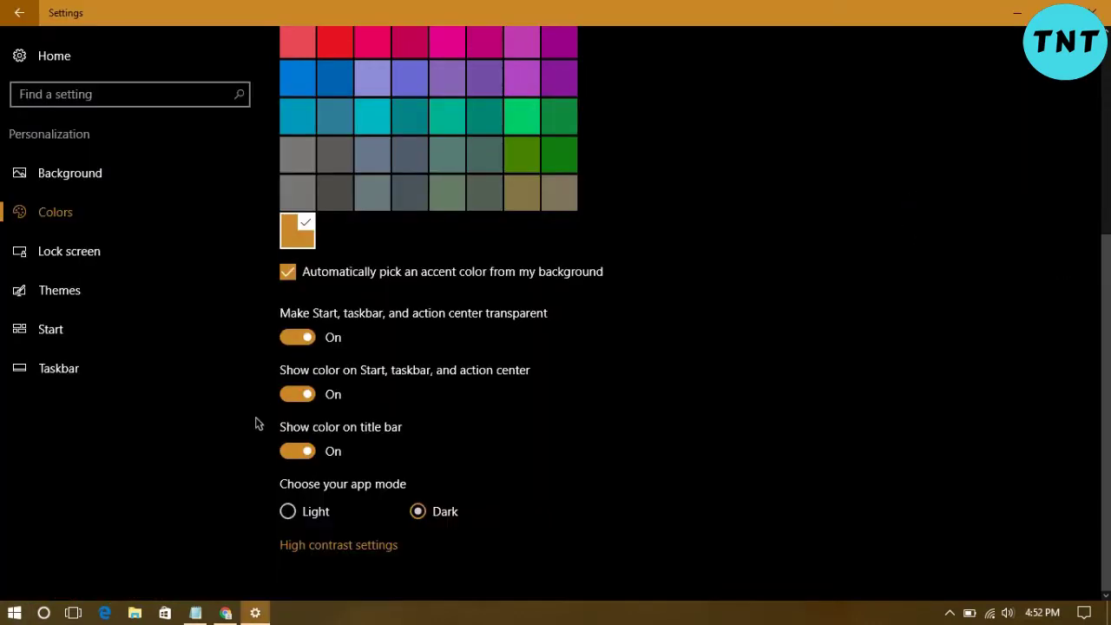
# Step: Turn off color on Start, taskbar, and action center and check the Start menu's look
pyautogui.click(293, 395)
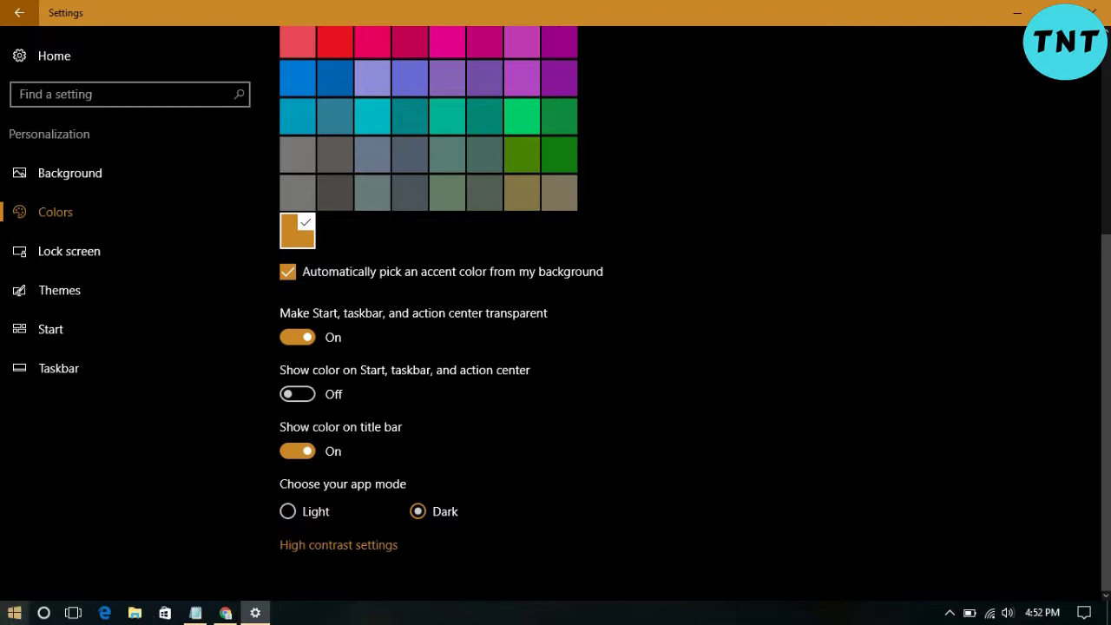
pyautogui.press('super')
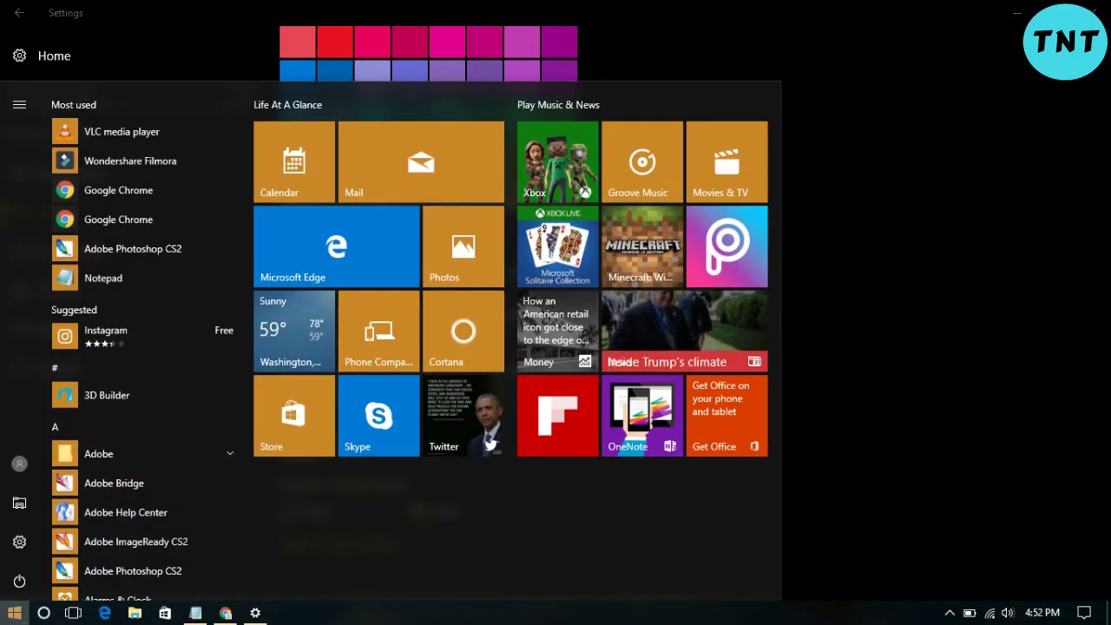
pyautogui.press('super')
# Step: Turn color on Start, taskbar, and action center back on and check the Start menu again
pyautogui.click(309, 395)
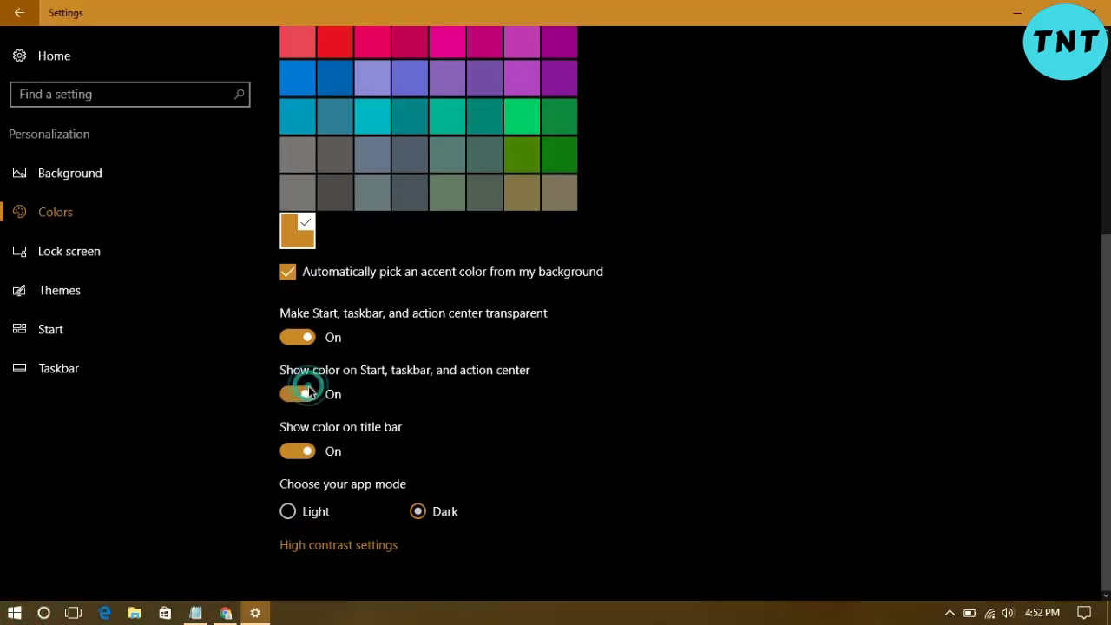
pyautogui.press('super')
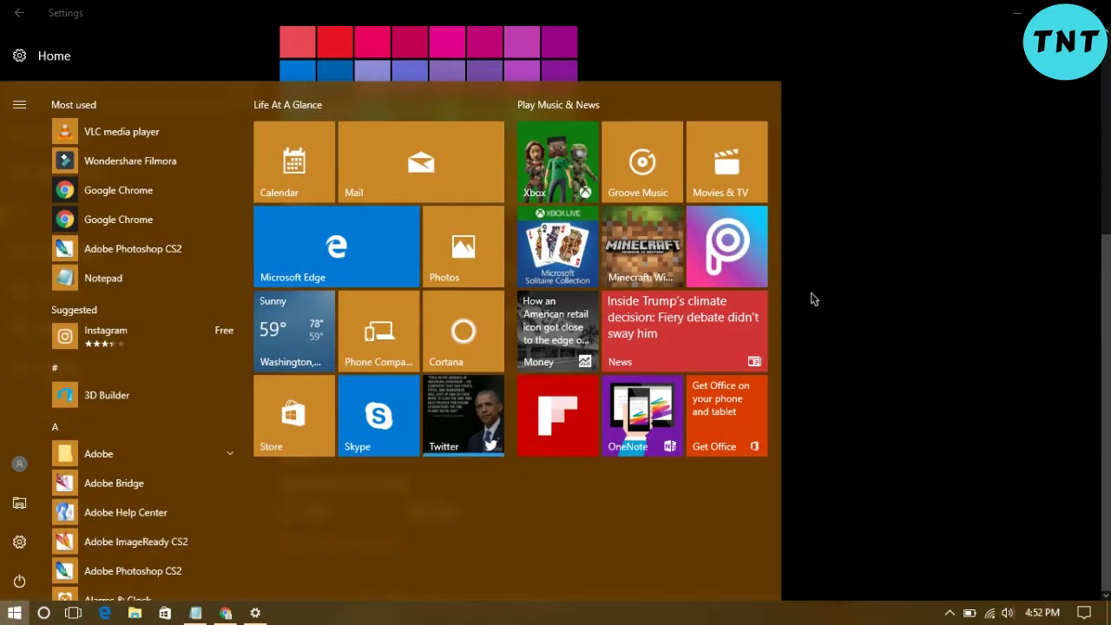
pyautogui.click(897, 303)
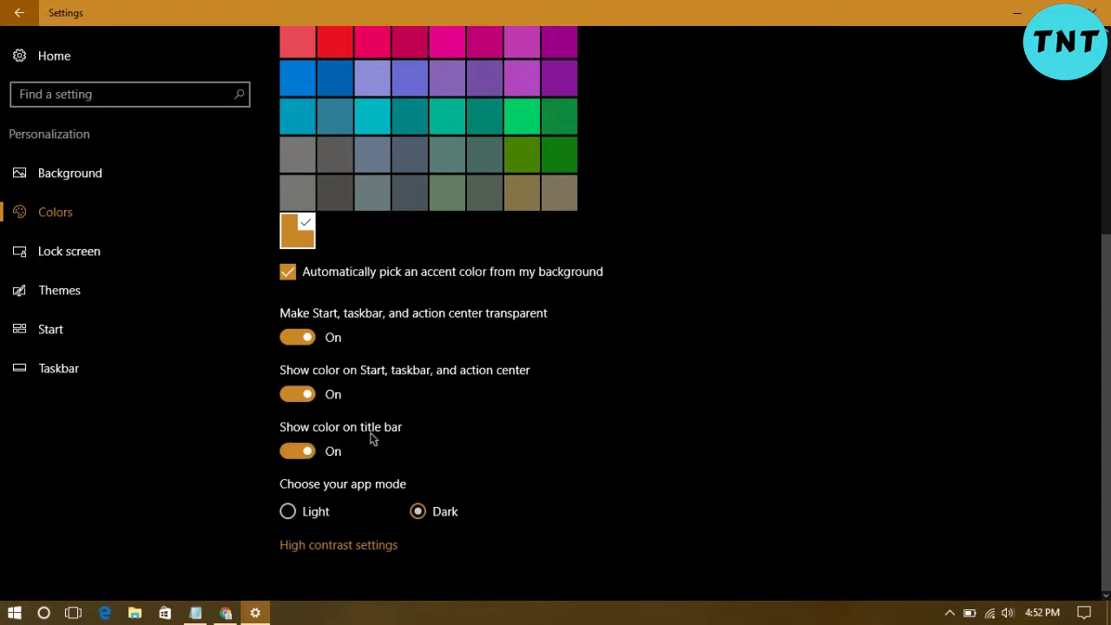
# Step: Turn off color on the title bar, view the effect, and turn it back on
pyautogui.click(299, 451)
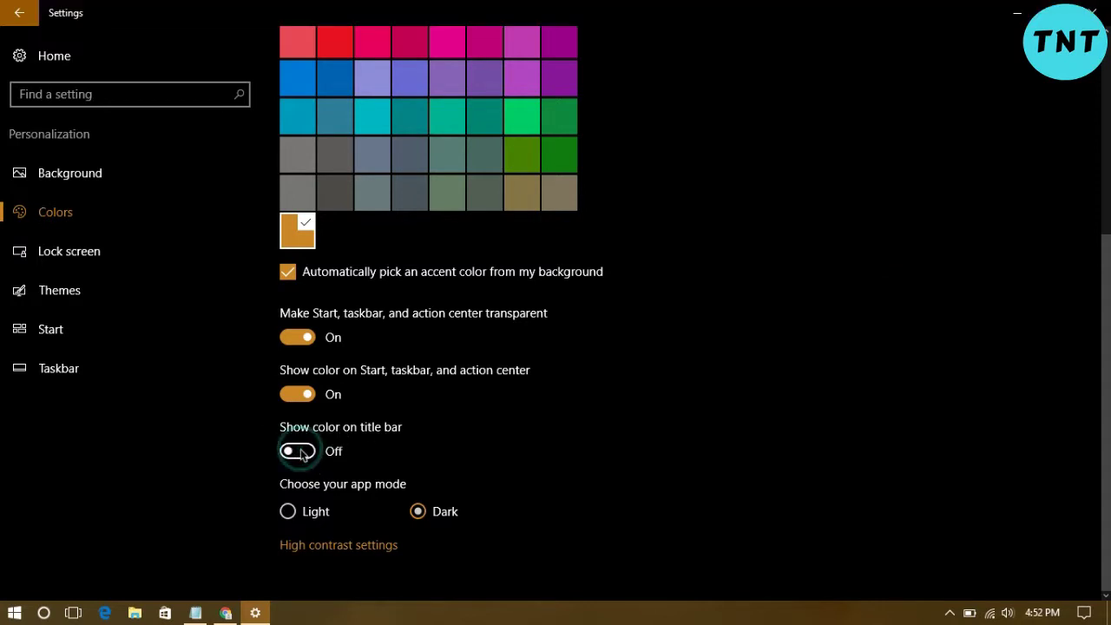
pyautogui.press('super')
pyautogui.click(799, 180)
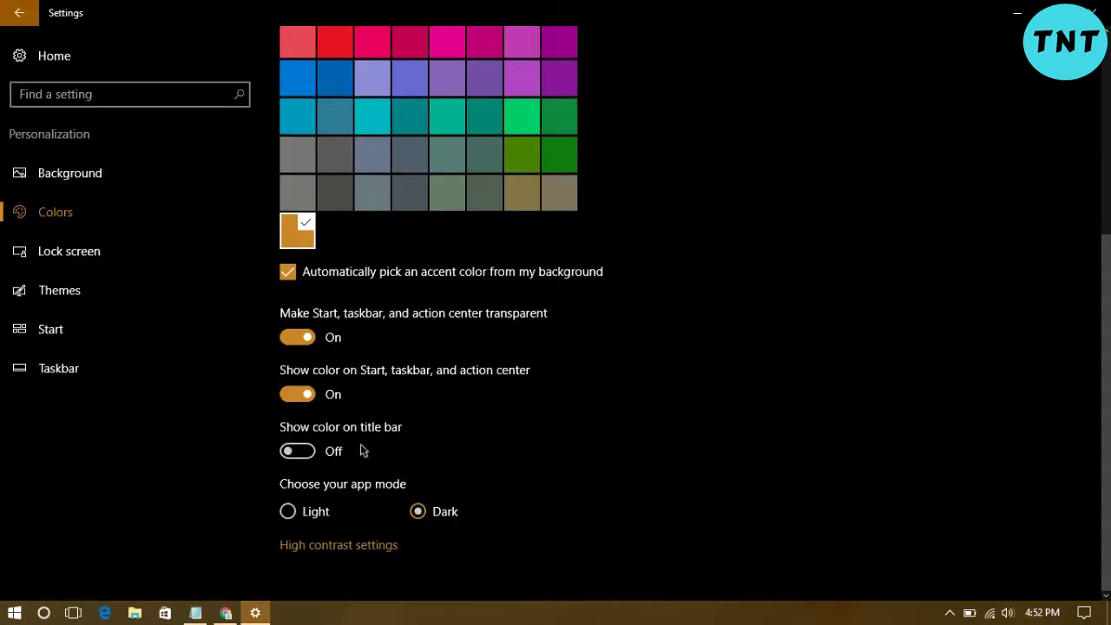
pyautogui.click(297, 451)
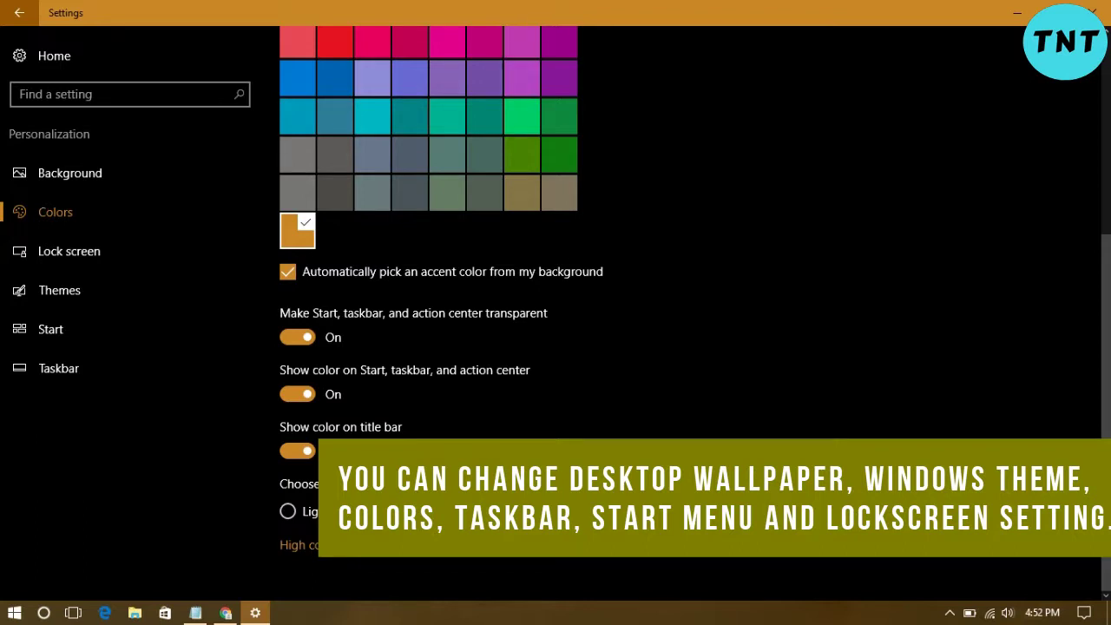
# Step: Try the Light app mode and switch back to Dark
pyautogui.click(289, 512)
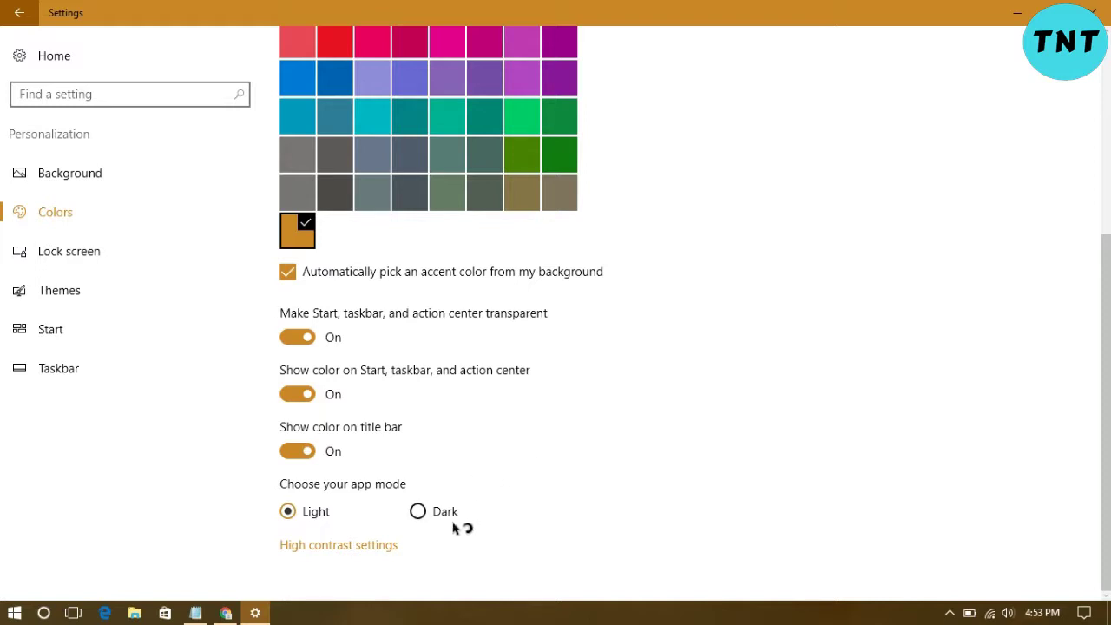
pyautogui.click(418, 512)
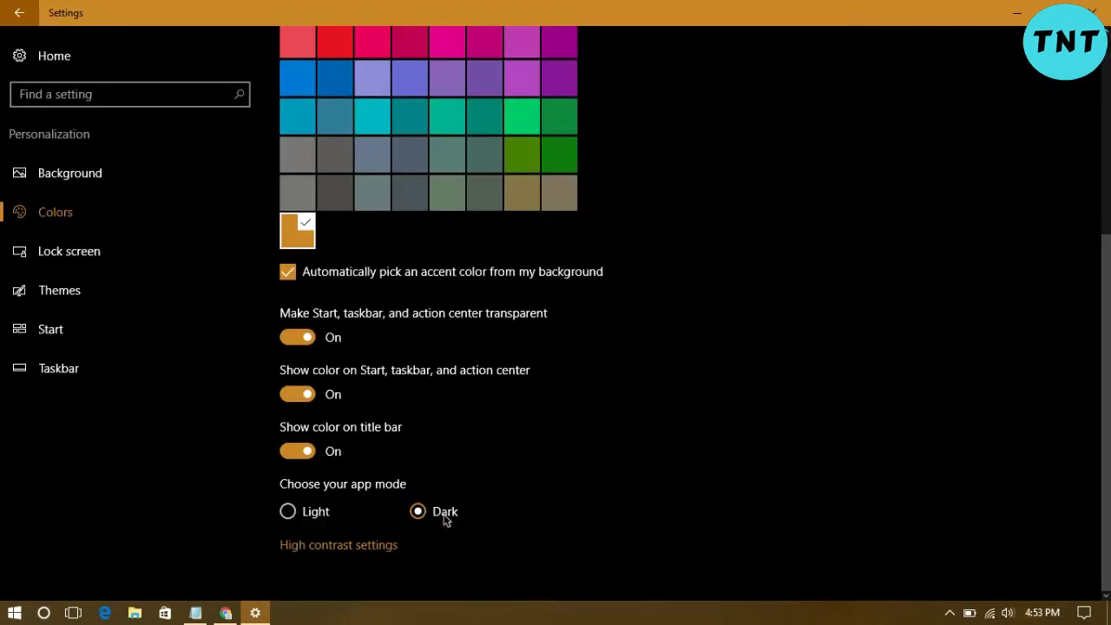
# Step: Open the theme settings from the Themes page, view the available themes, and minimize that window
pyautogui.click(77, 289)
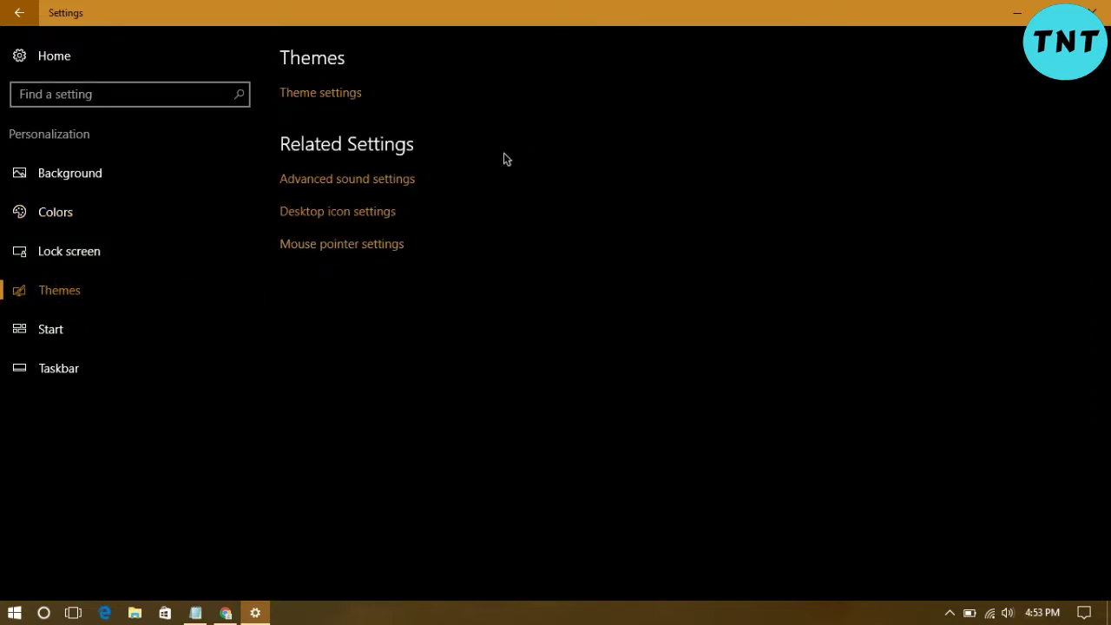
pyautogui.click(356, 92)
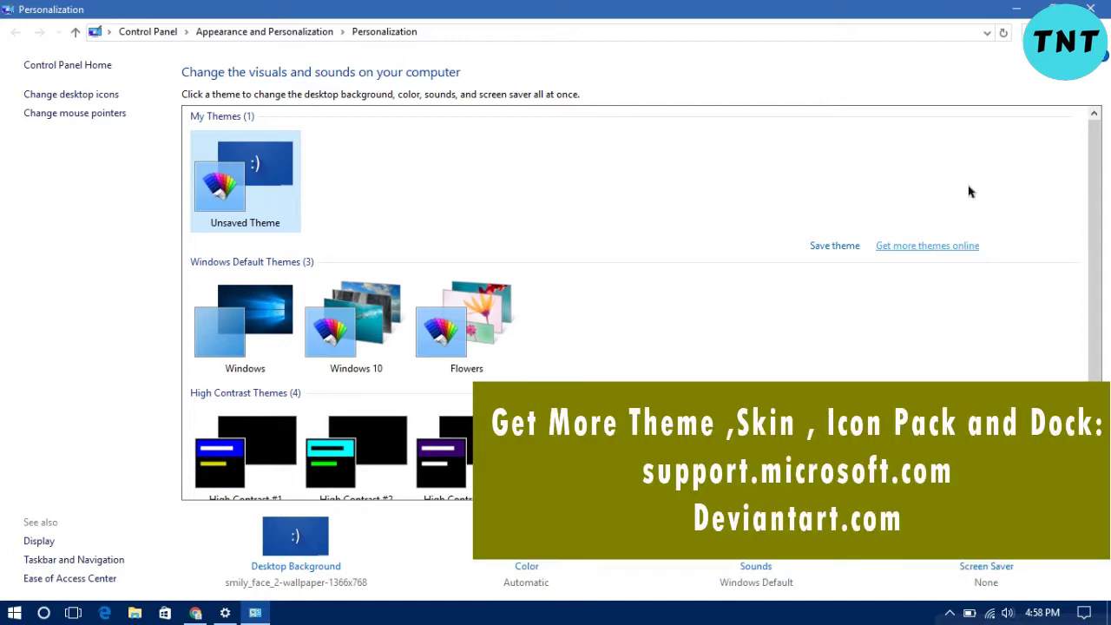
pyautogui.click(1027, 10)
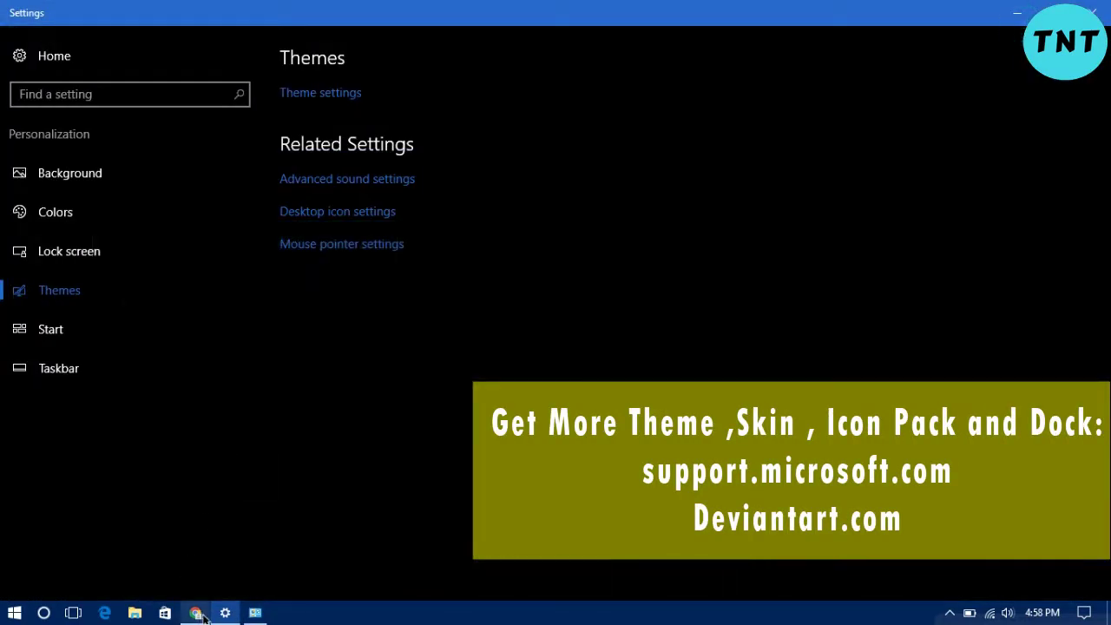
# Step: Switch to Chrome and look through the featured desktop themes on Microsoft's support page
pyautogui.click(197, 614)
pyautogui.click(87, 11)
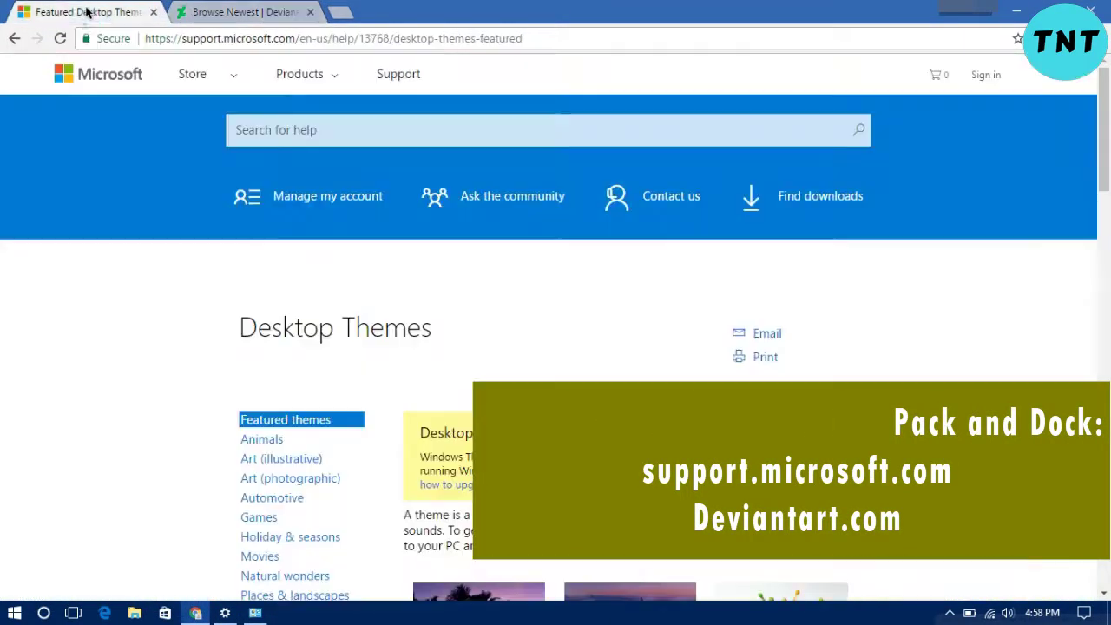
pyautogui.scroll(-10, 412, 310)
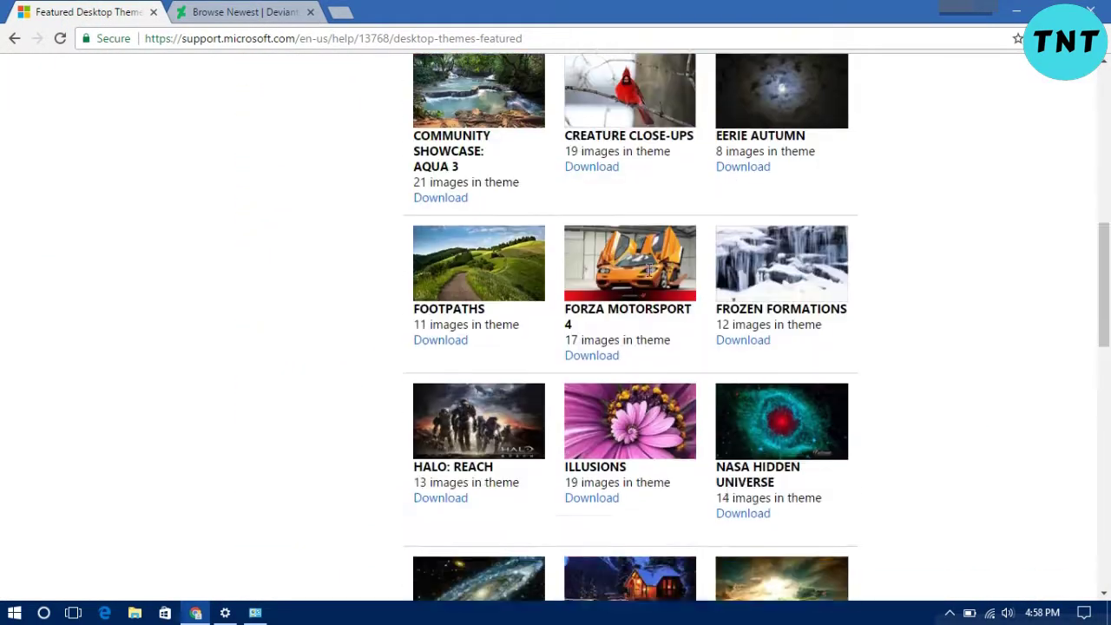
pyautogui.scroll(-5, 649, 270)
pyautogui.scroll(5, 634, 222)
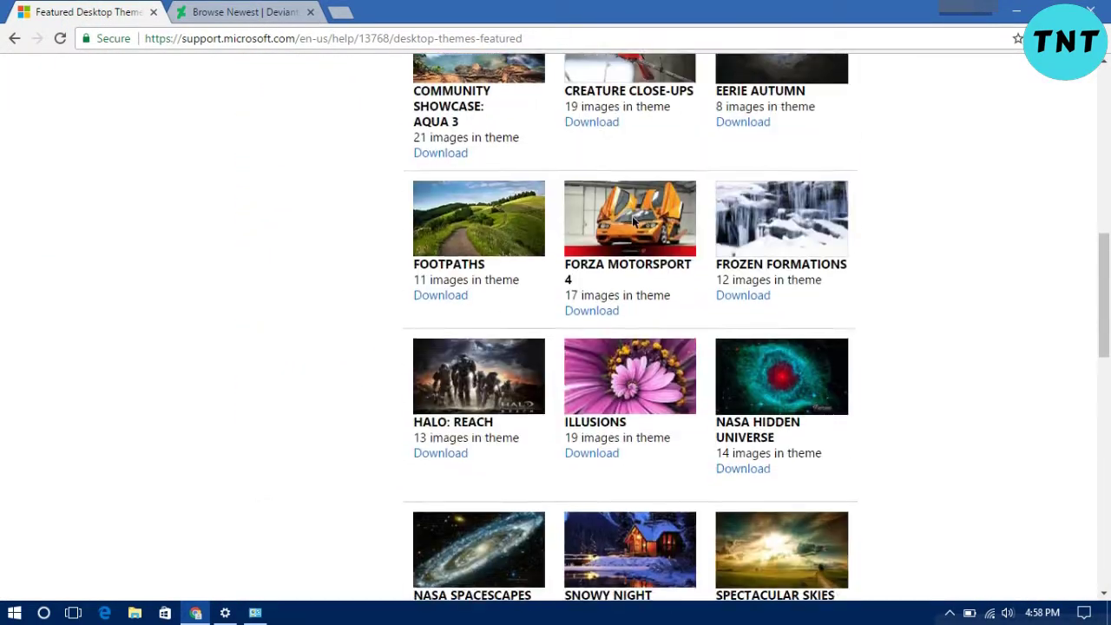
pyautogui.scroll(8, 634, 222)
# Step: Browse the newest "windows 10 theme" results on the DeviantArt page
pyautogui.click(234, 12)
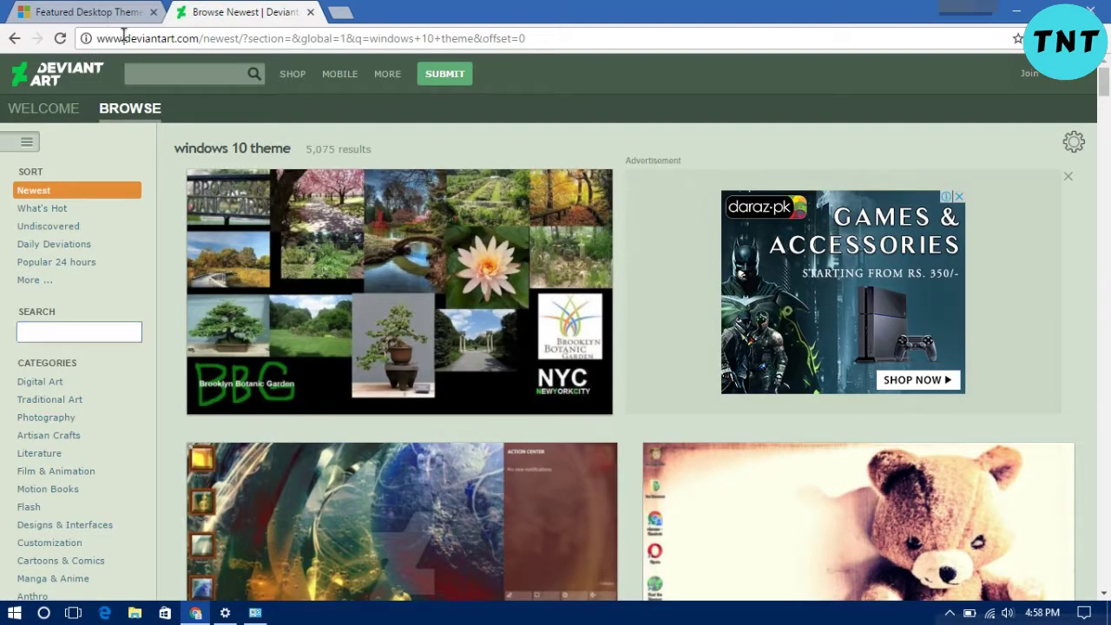
pyautogui.moveTo(123, 34); pyautogui.dragTo(187, 51)
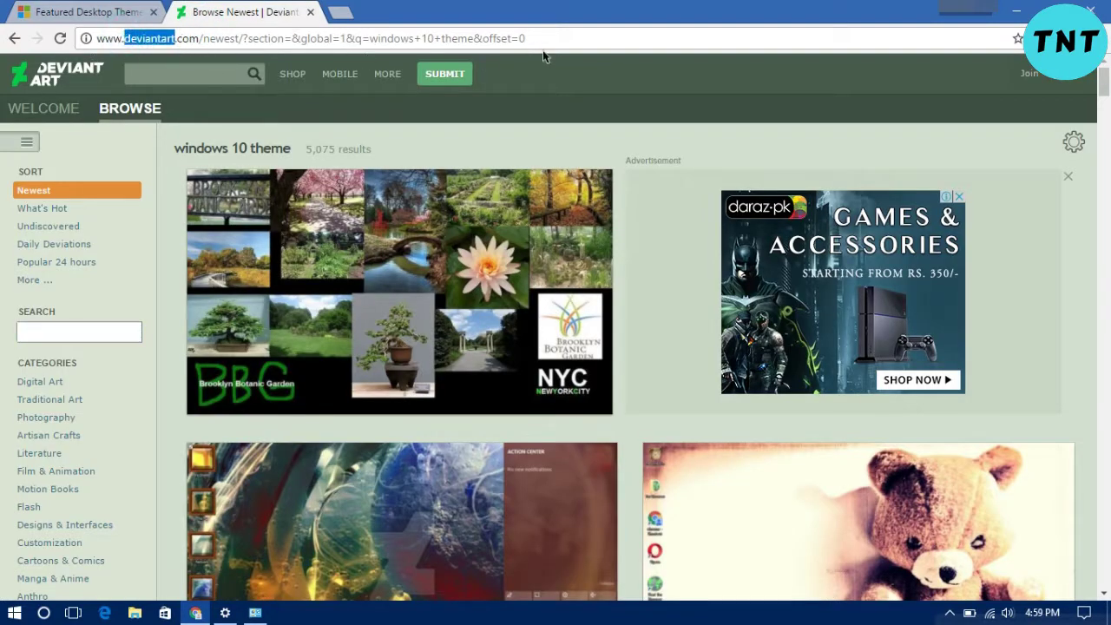
pyautogui.click(539, 38)
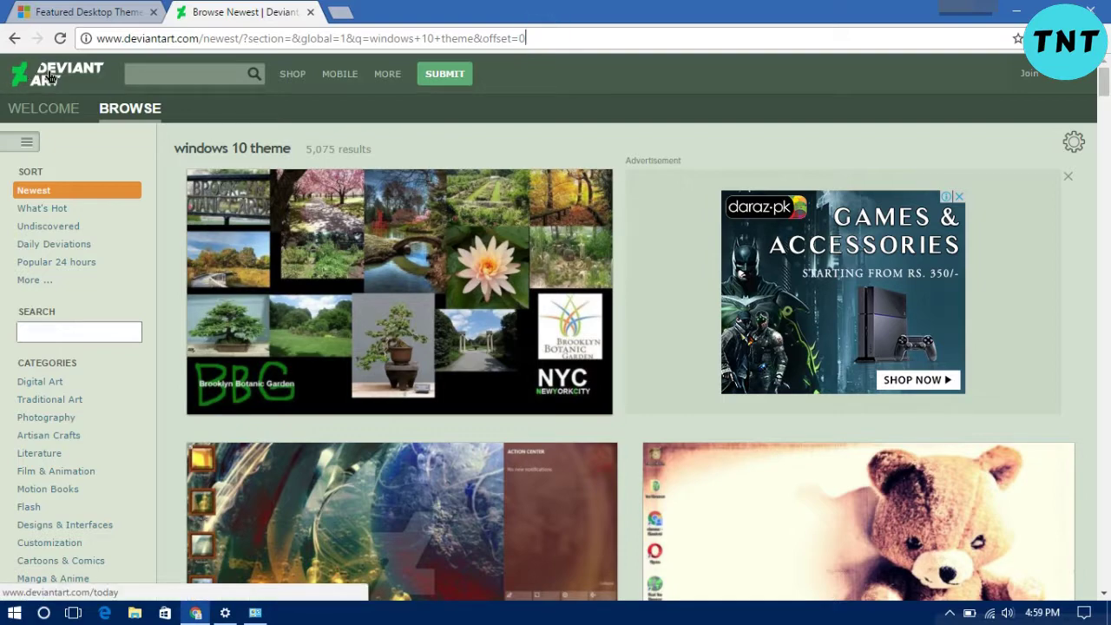
pyautogui.scroll(-1, 556, 260)
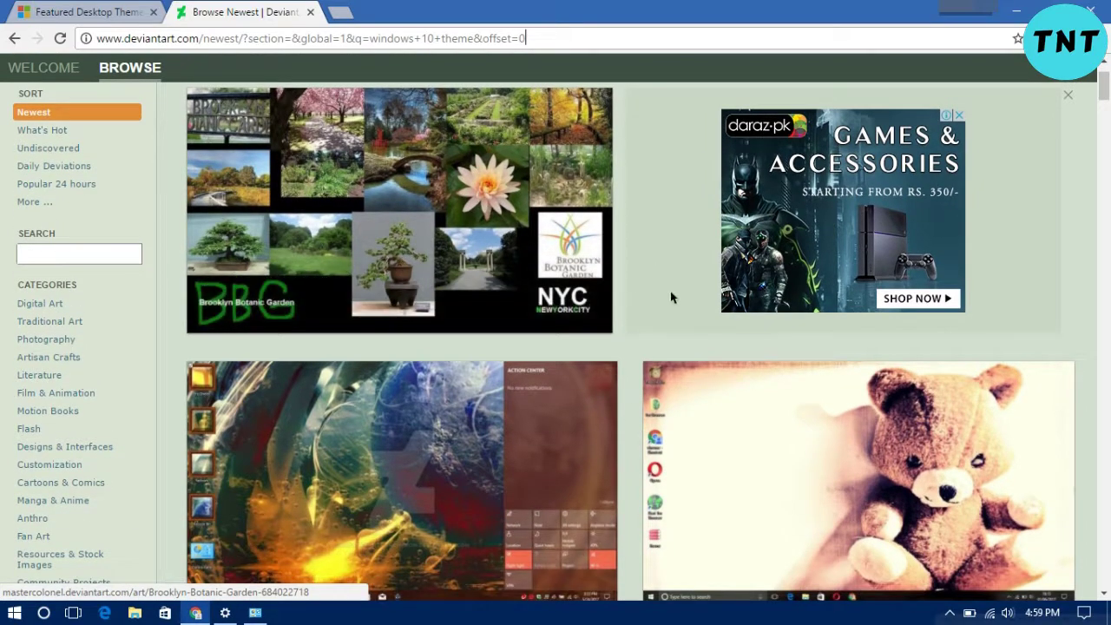
pyautogui.scroll(-11, 671, 298)
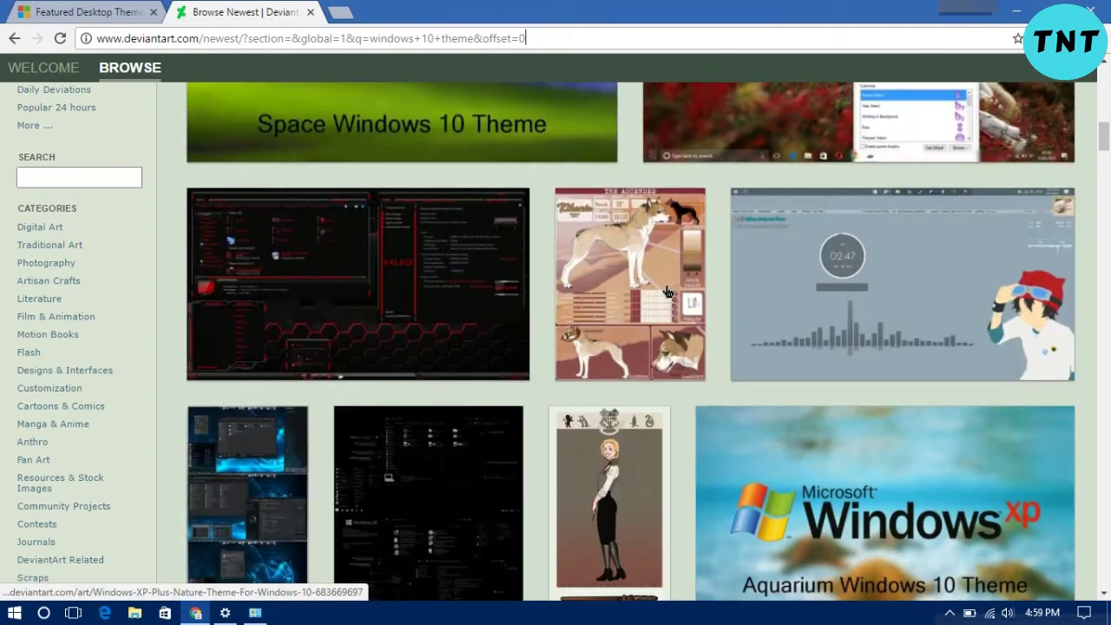
pyautogui.scroll(-10, 669, 292)
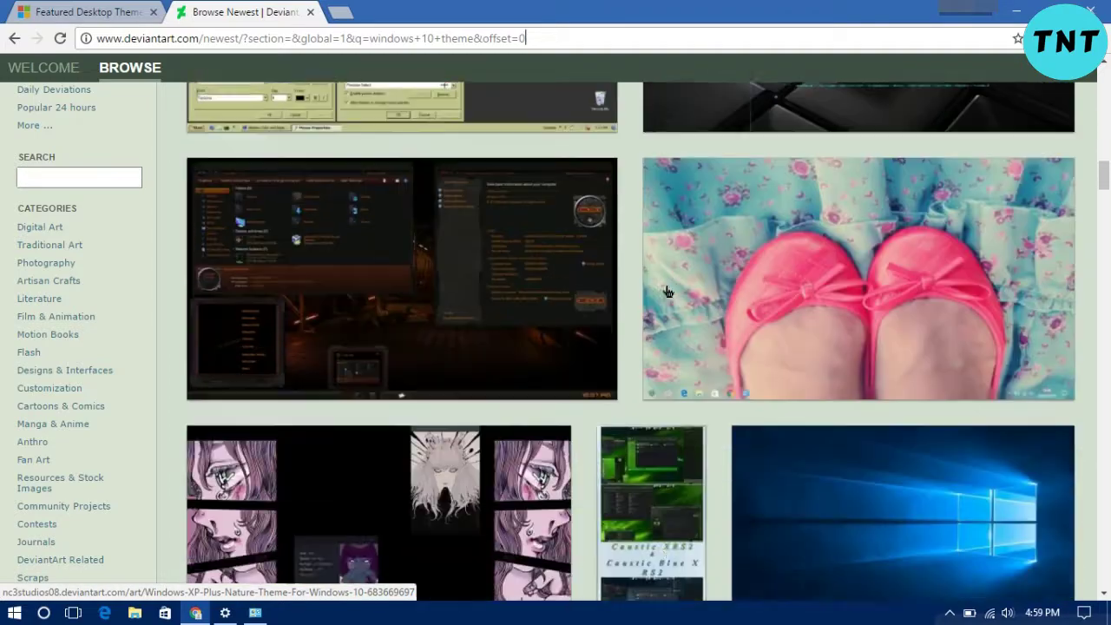
pyautogui.scroll(-14, 668, 292)
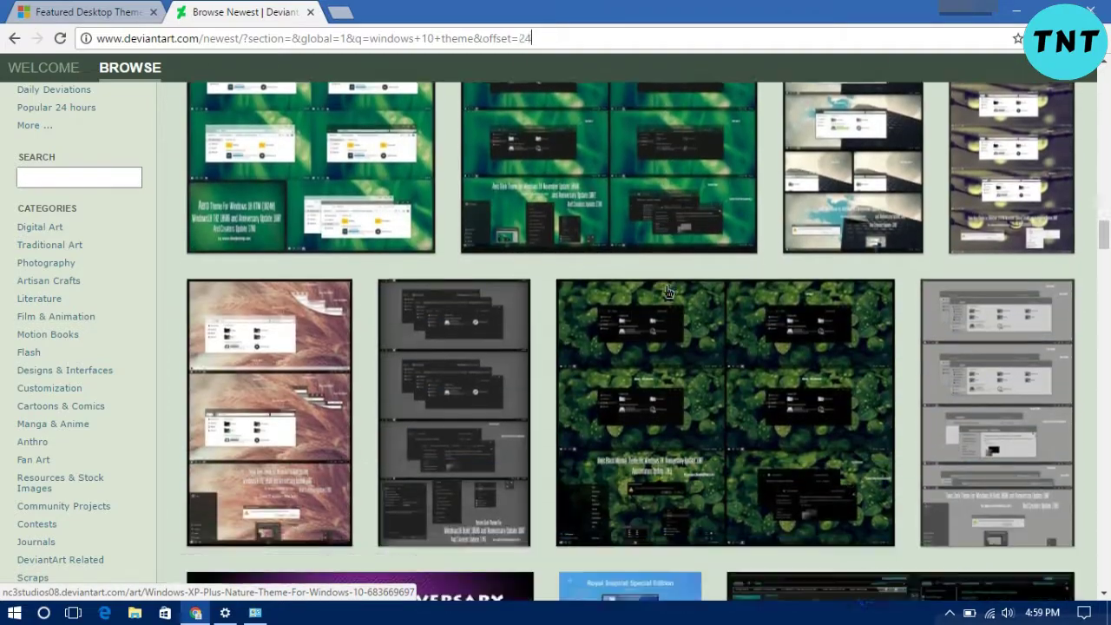
pyautogui.scroll(-11, 669, 292)
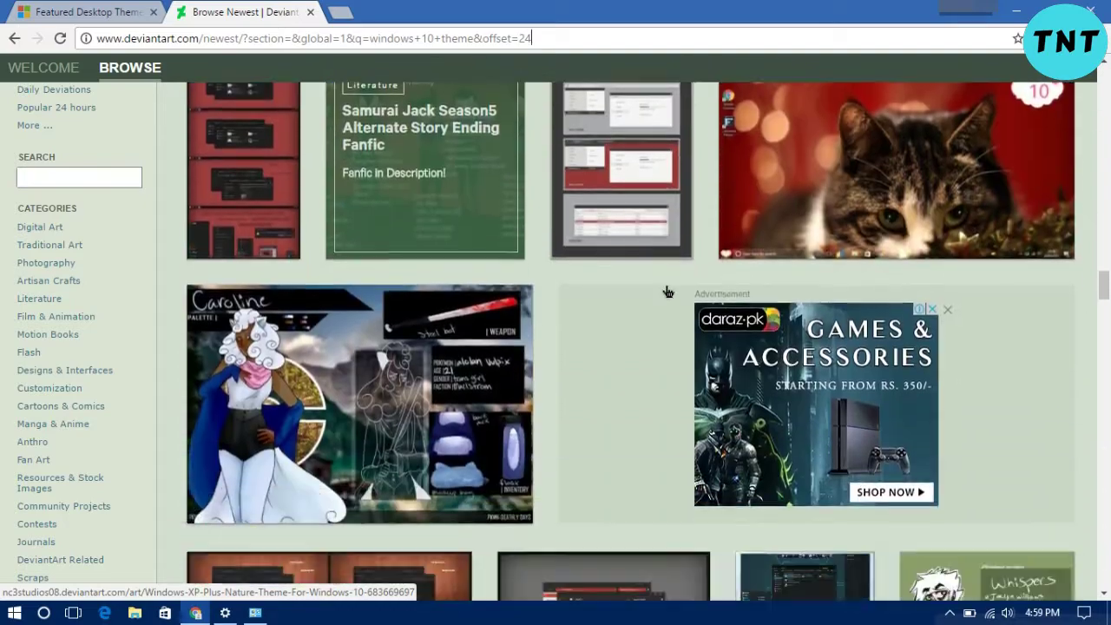
pyautogui.scroll(-12, 669, 292)
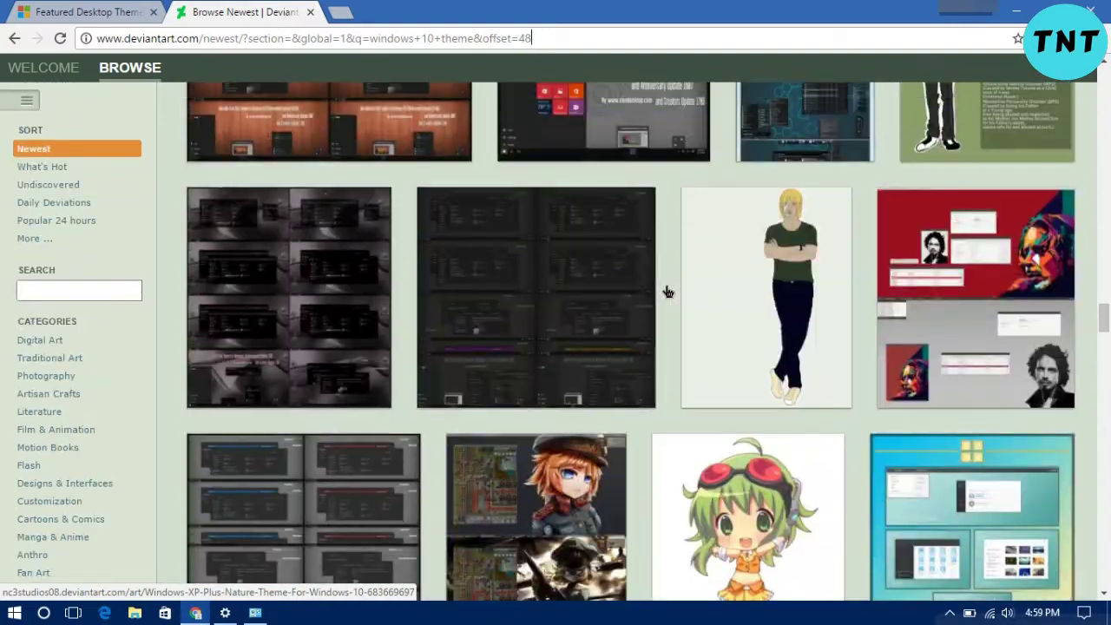
pyautogui.scroll(14, 668, 292)
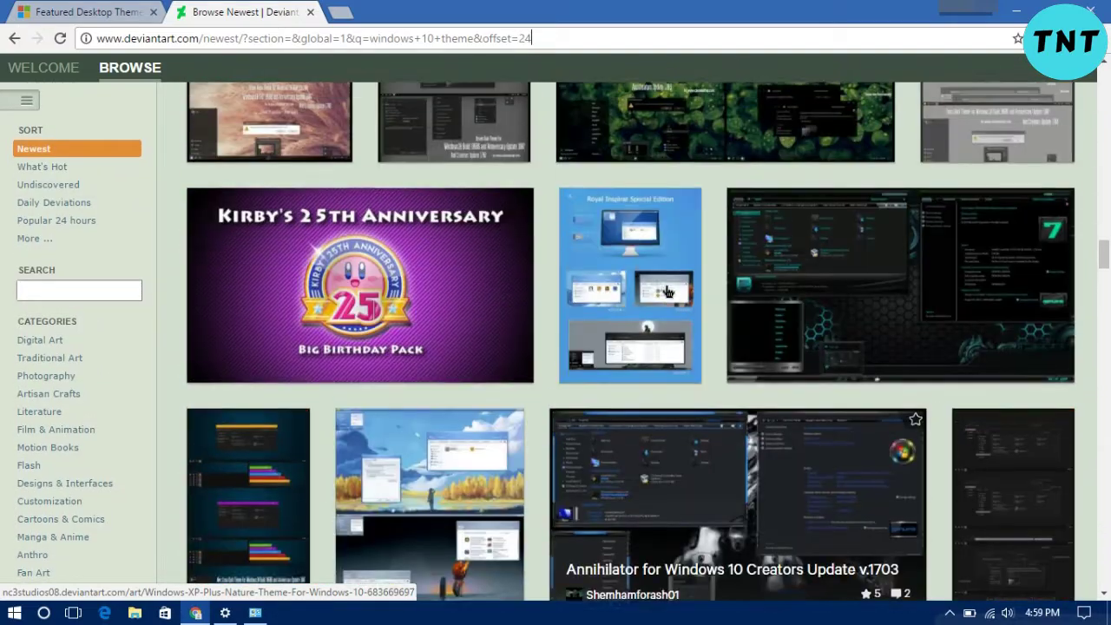
pyautogui.scroll(14, 669, 292)
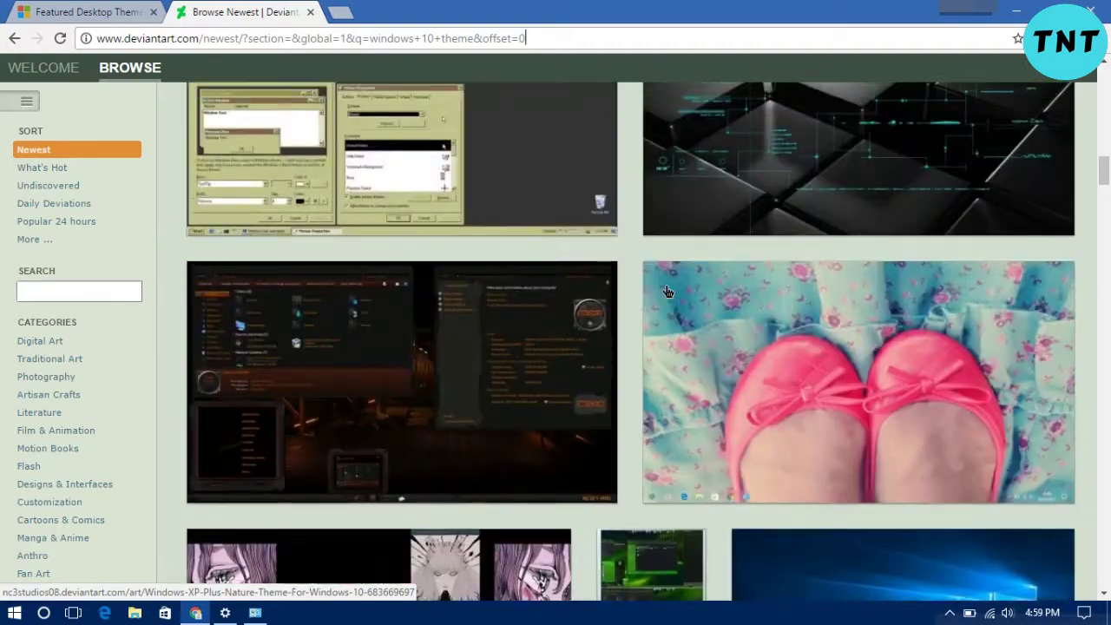
pyautogui.scroll(15, 669, 292)
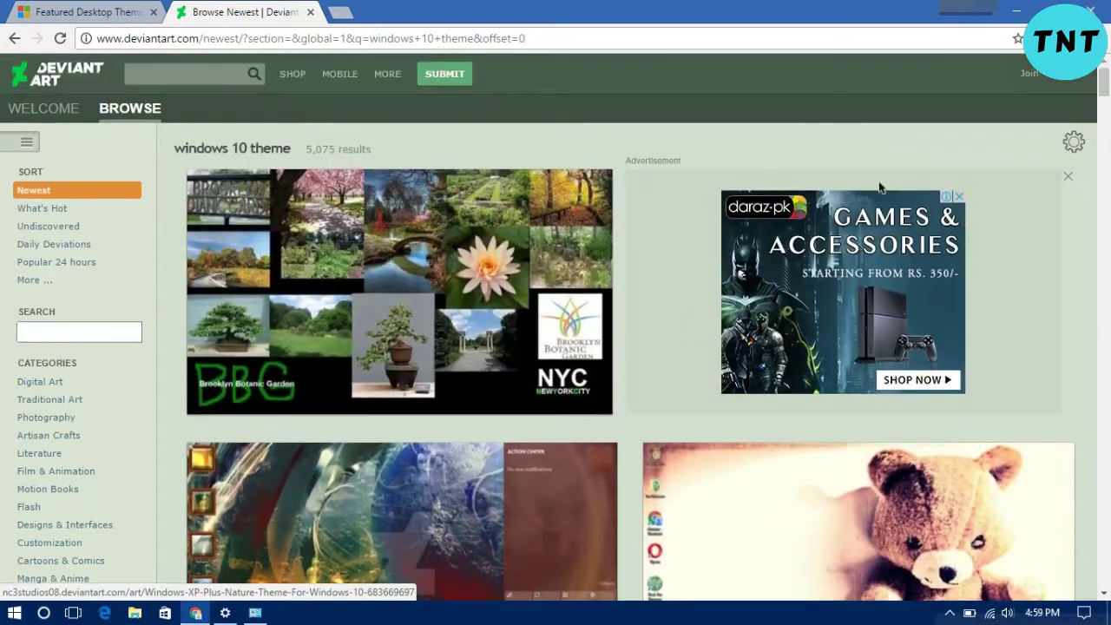
# Step: Close the browser and the Control Panel Personalization window to return to Settings
pyautogui.click(1105, 11)
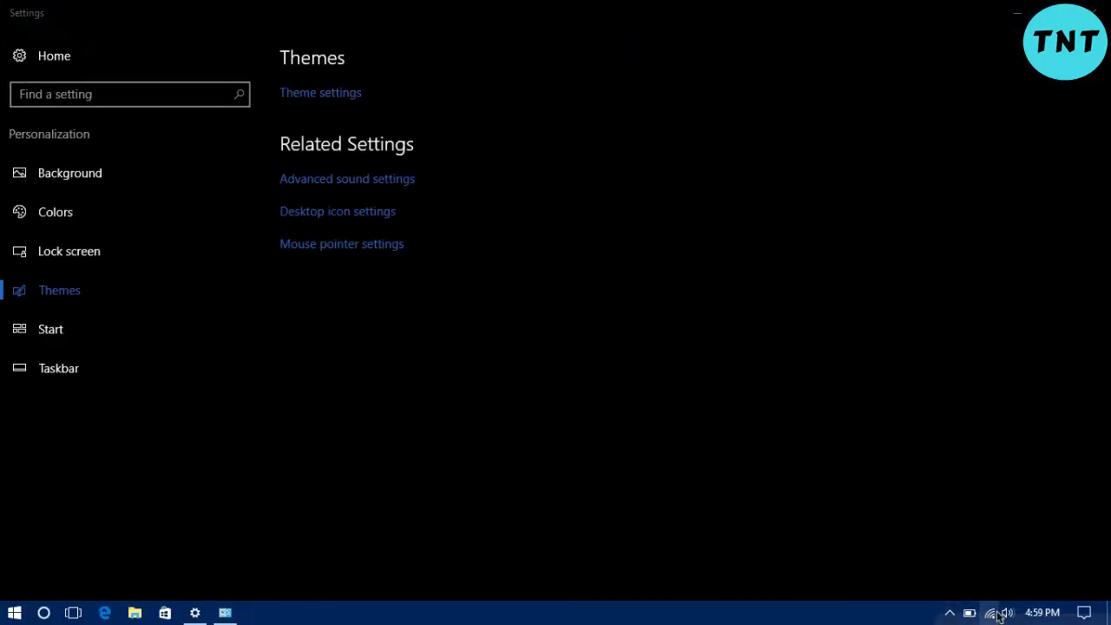
pyautogui.click(951, 613)
pyautogui.rightClick(982, 583)
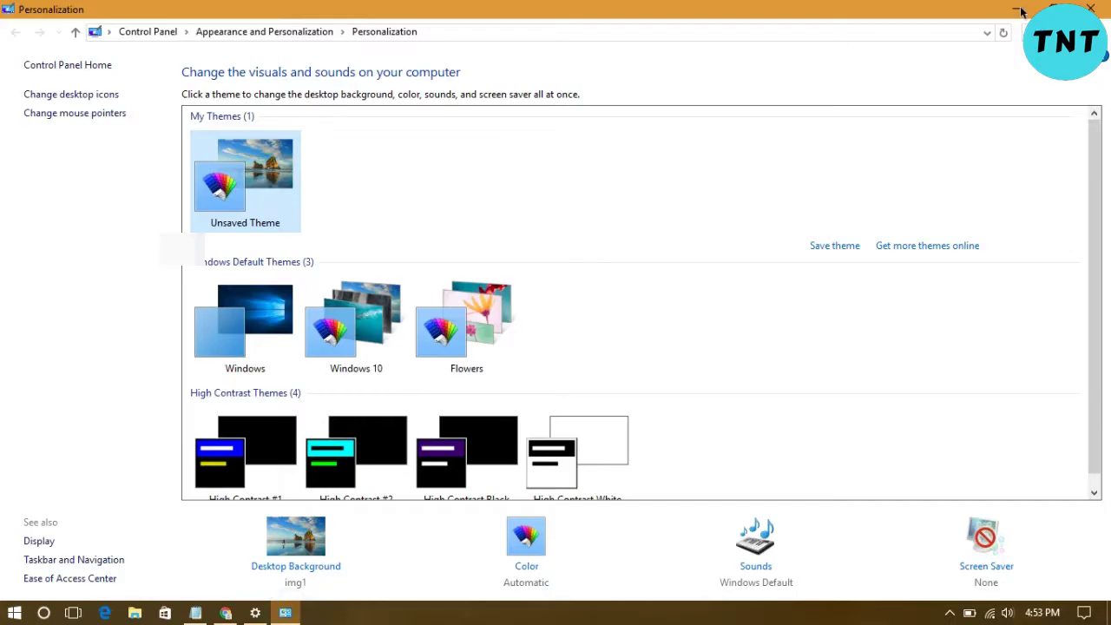
pyautogui.click(1105, 11)
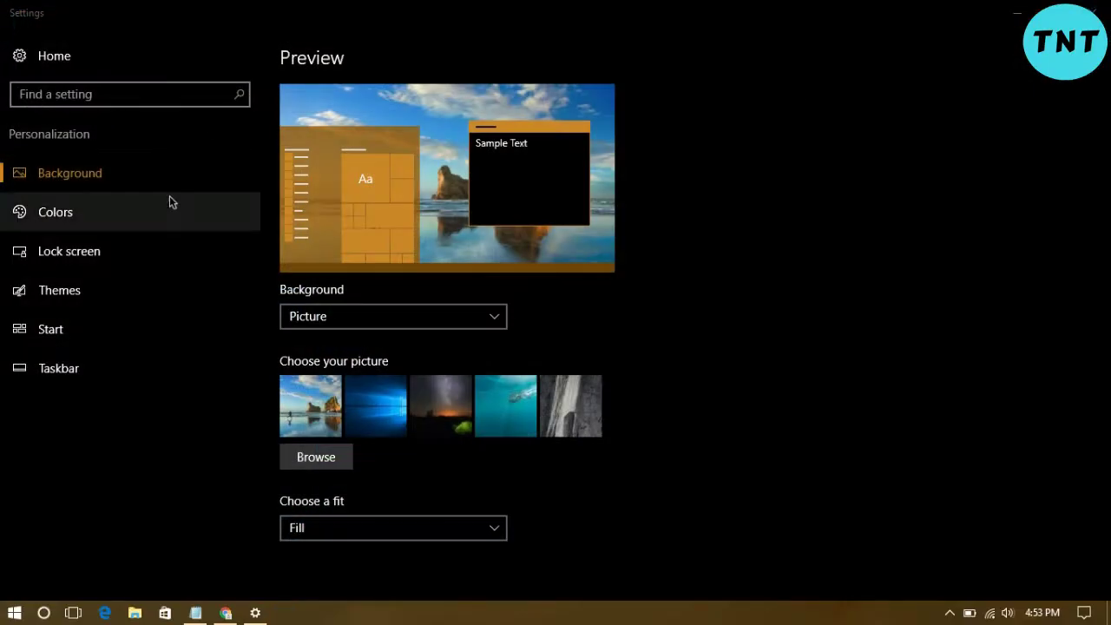
# Step: Turn on Show more tiles in the Start personalization settings and check the Start menu's layout
pyautogui.click(155, 280)
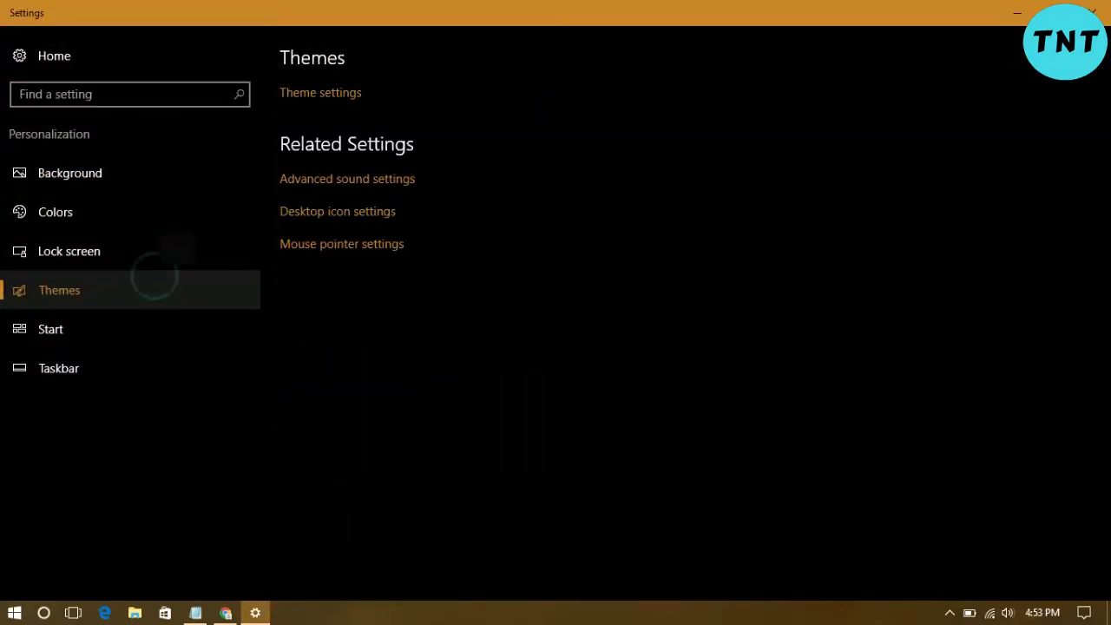
pyautogui.click(208, 321)
pyautogui.scroll(-2, 480, 200)
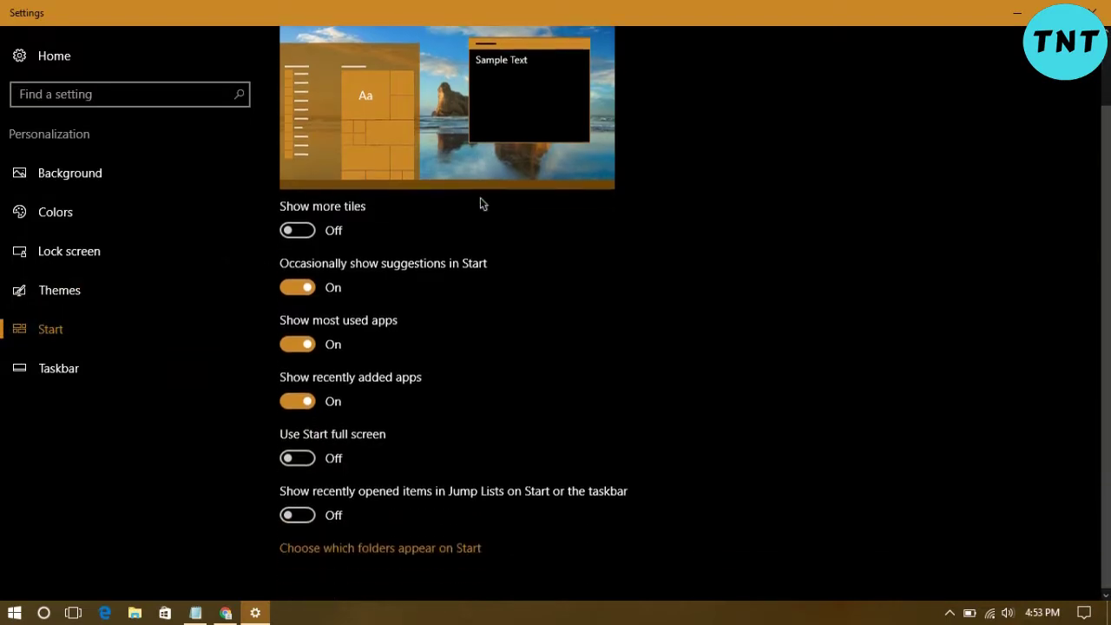
pyautogui.click(300, 226)
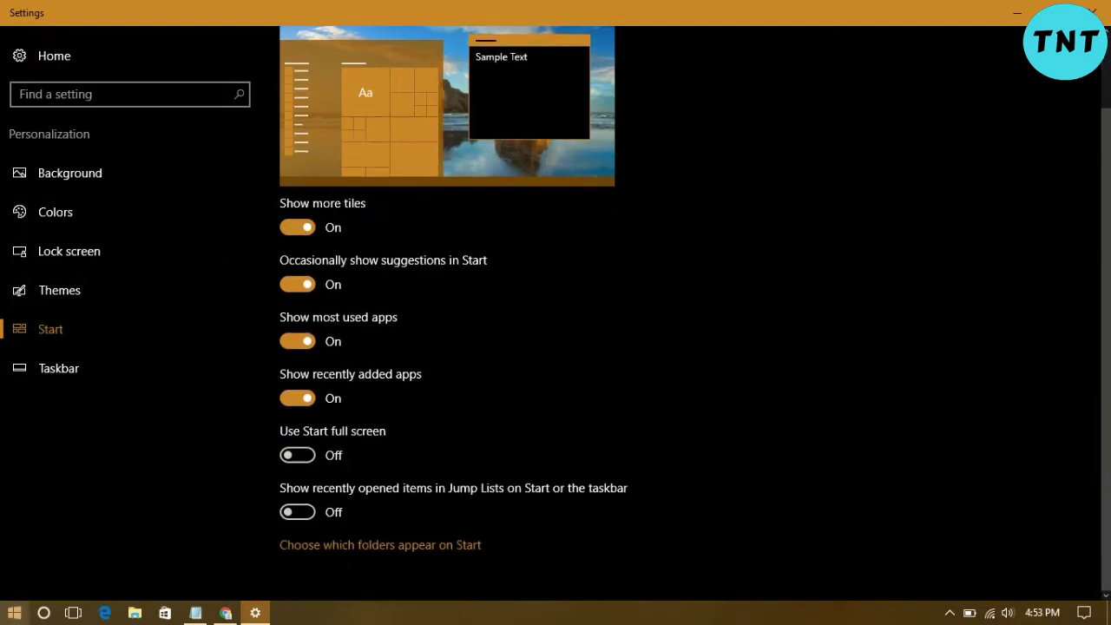
pyautogui.click(14, 613)
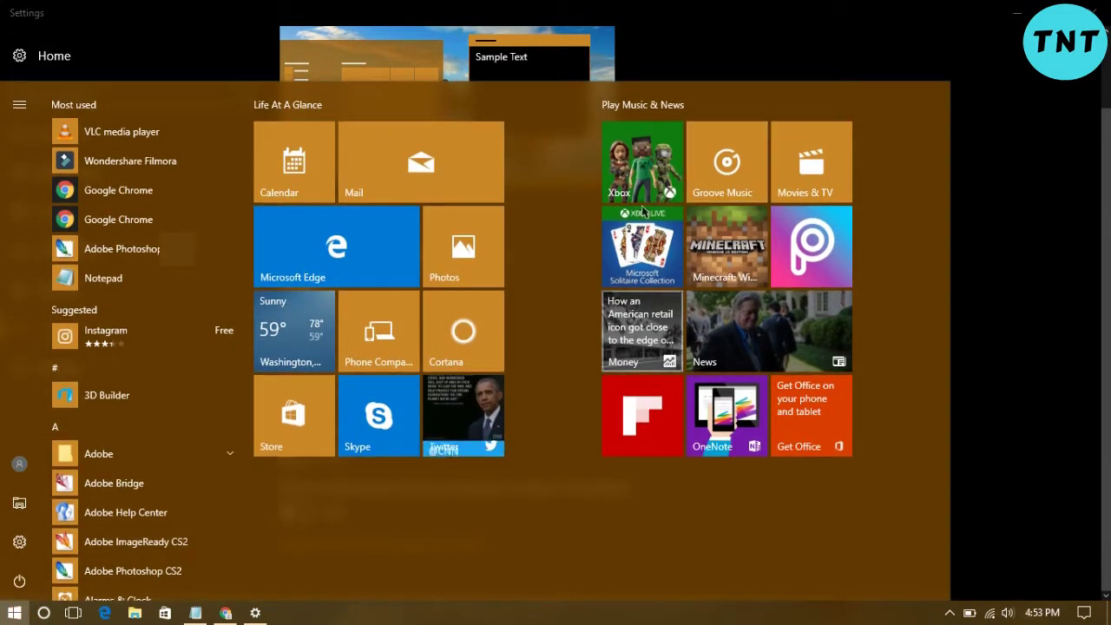
# Step: Turn off Show more tiles in the Start personalization settings and check the narrower Start menu
pyautogui.click(981, 129)
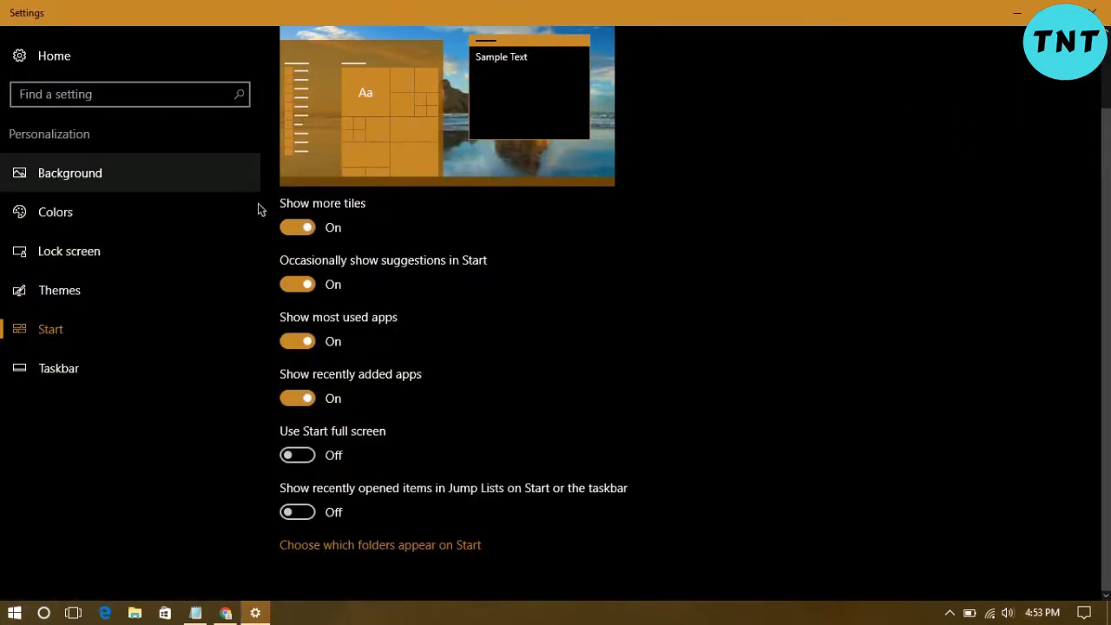
pyautogui.click(297, 227)
pyautogui.click(14, 613)
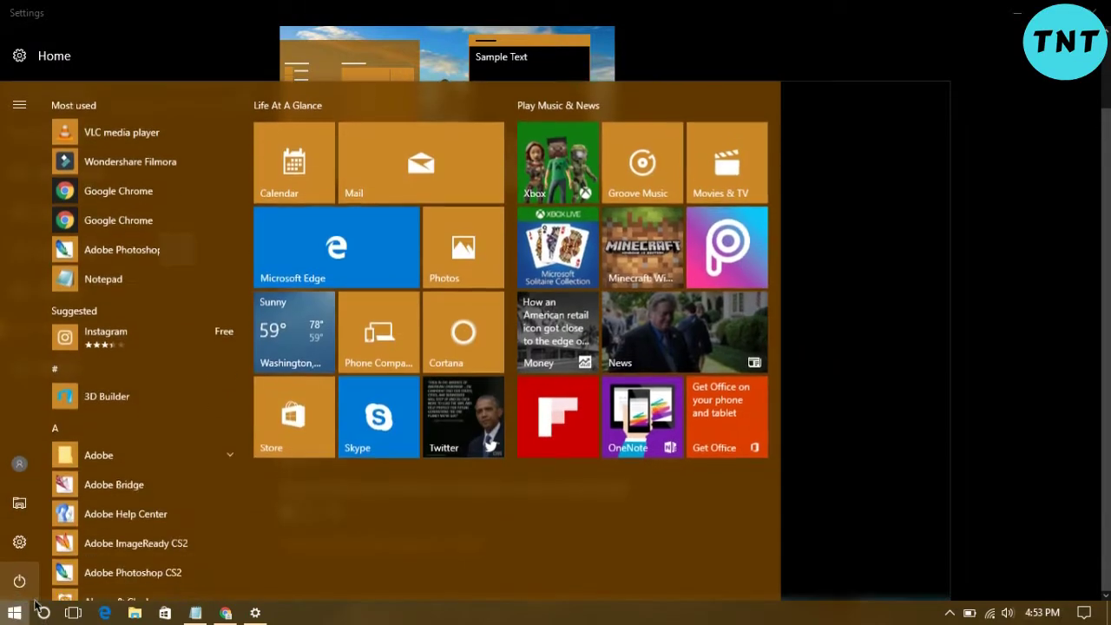
pyautogui.click(961, 288)
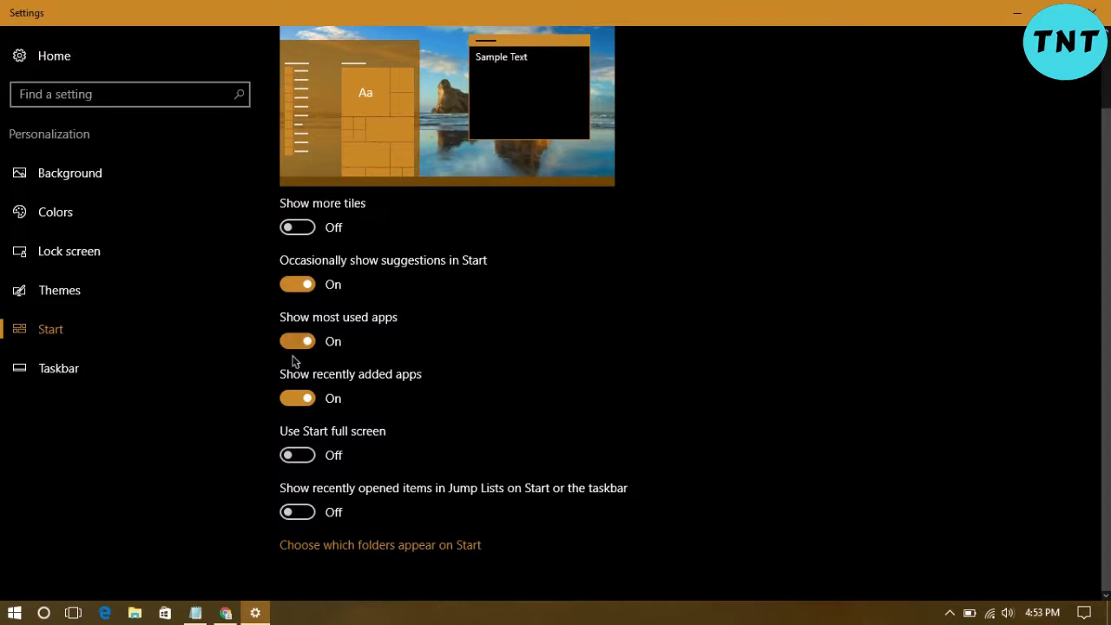
# Step: Turn on Use Start full screen, view the full-screen Start menu, and turn the option back off
pyautogui.scroll(2, 568, 260)
pyautogui.scroll(-2, 321, 490)
pyautogui.click(314, 457)
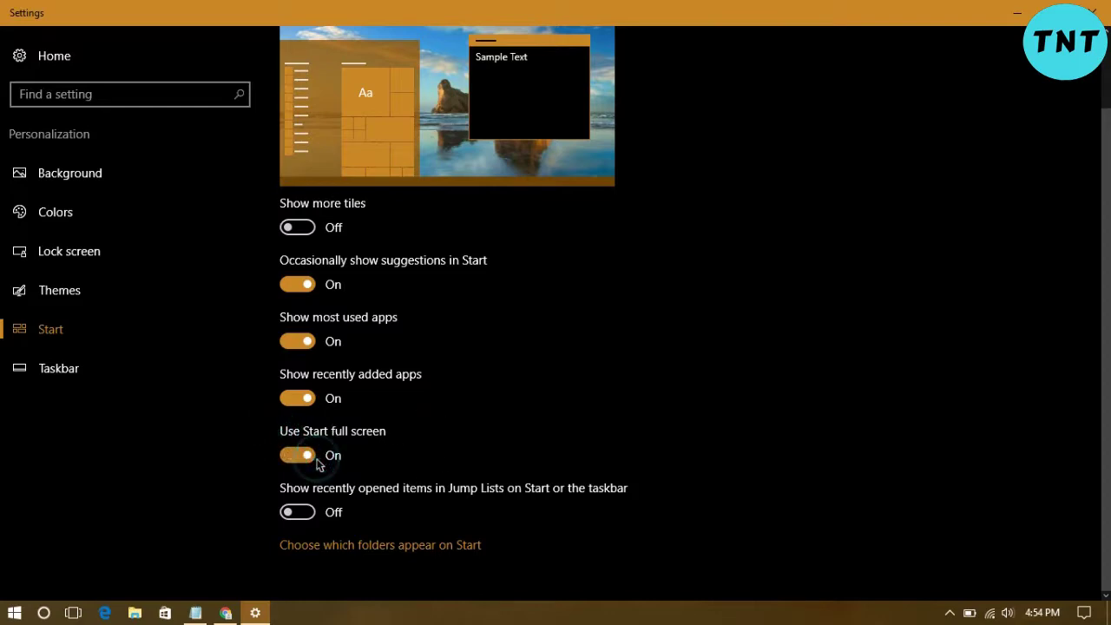
pyautogui.click(14, 613)
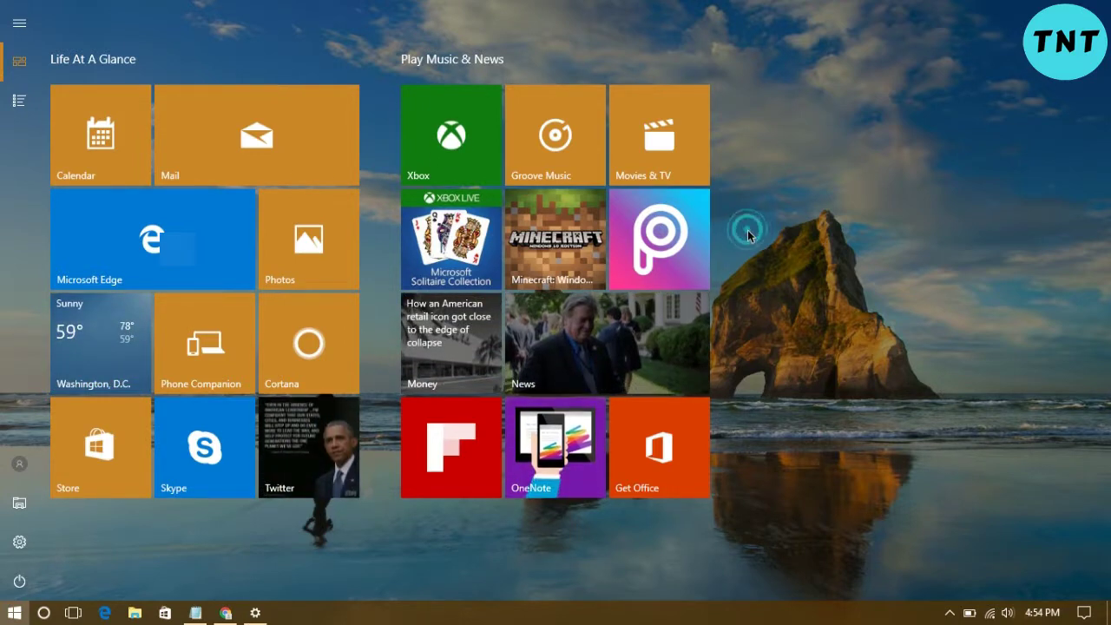
pyautogui.click(14, 613)
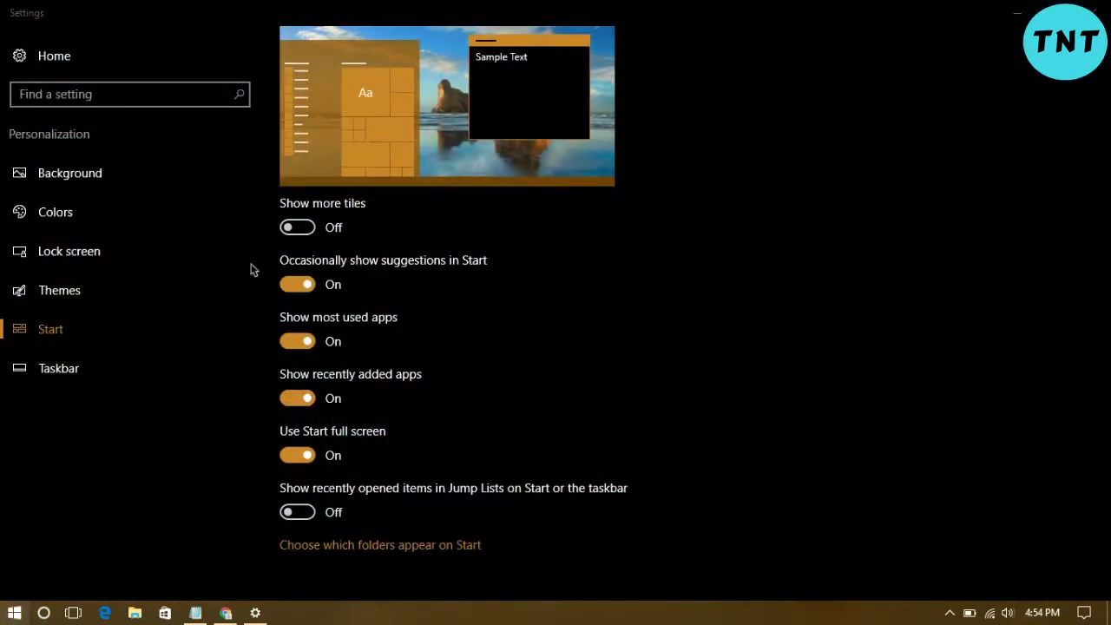
pyautogui.click(321, 456)
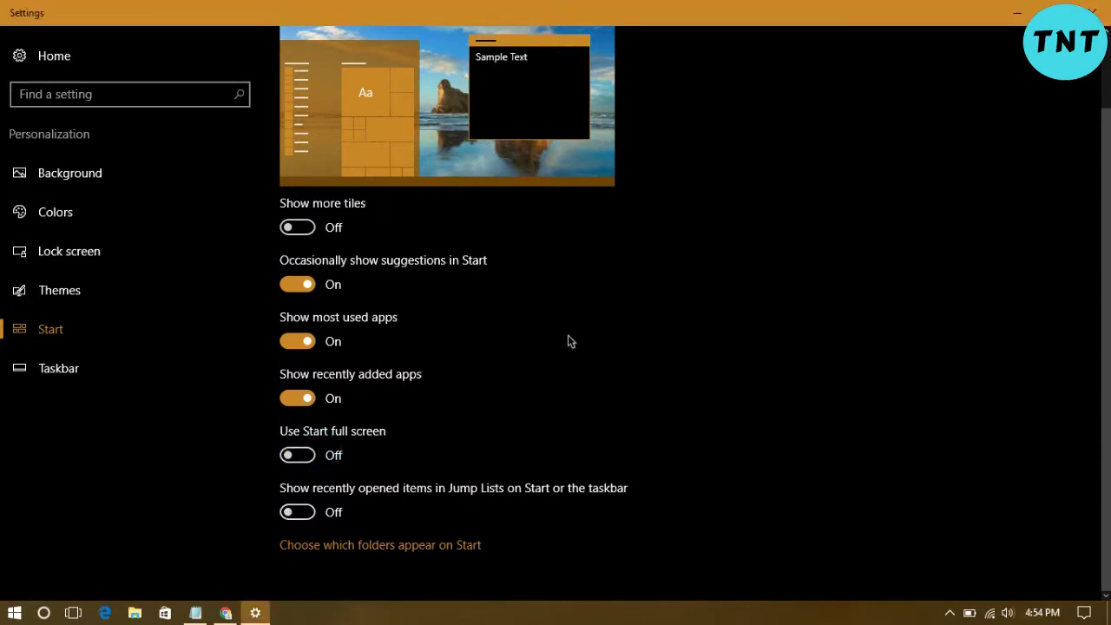
# Step: Open the settings for which folders appear on Start and compare the listed folders with the Start menu
pyautogui.click(265, 550)
pyautogui.click(434, 548)
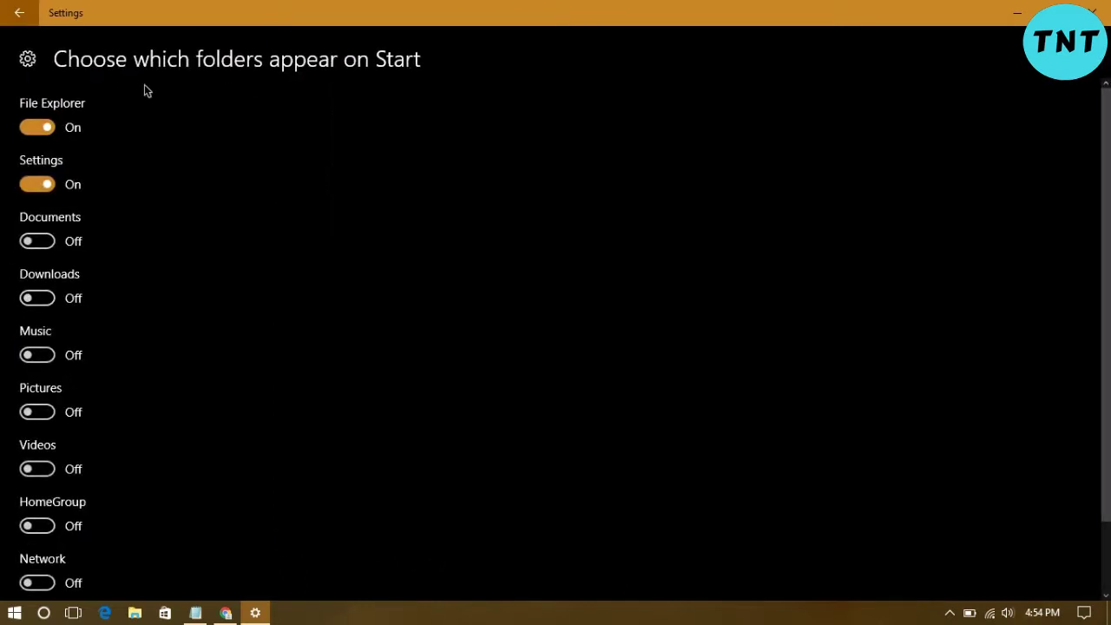
pyautogui.scroll(-2, 167, 191)
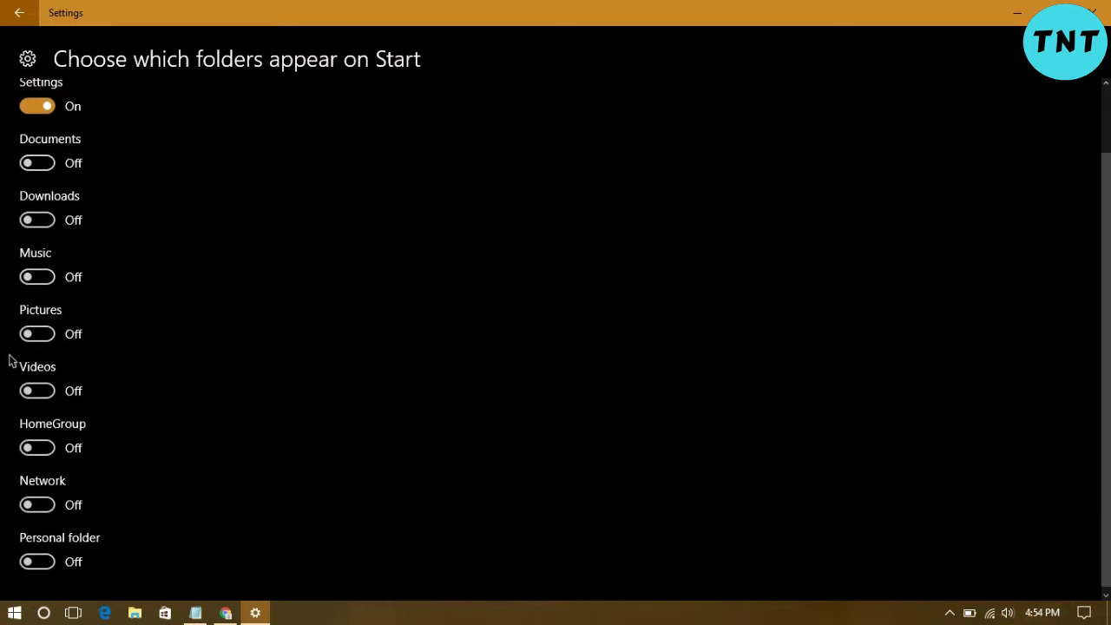
pyautogui.scroll(2, 9, 358)
pyautogui.click(14, 613)
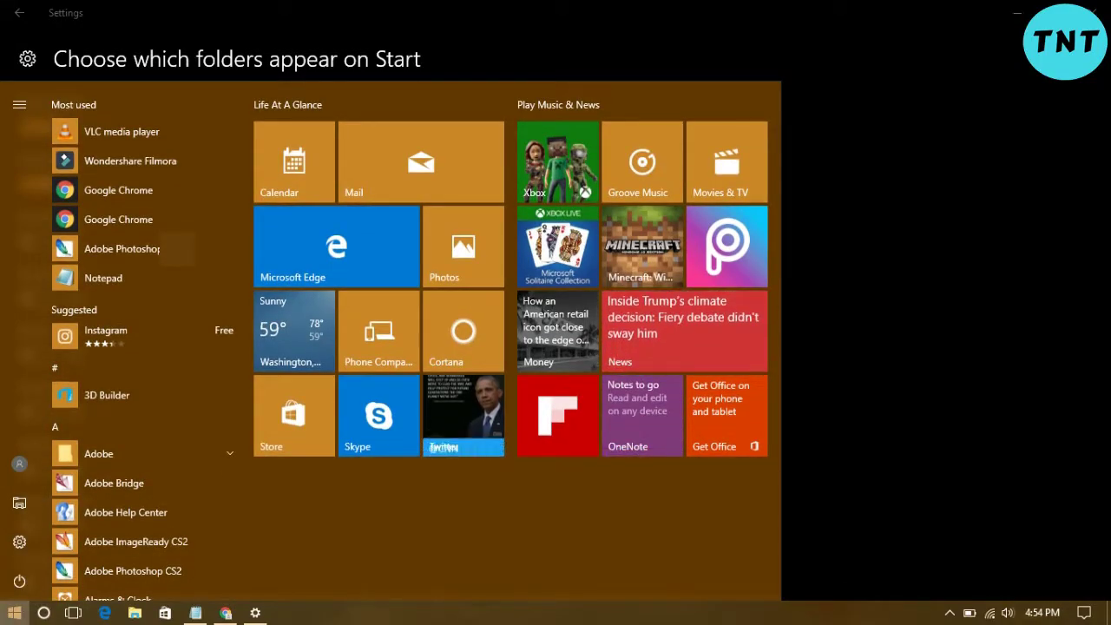
pyautogui.press('Escape')
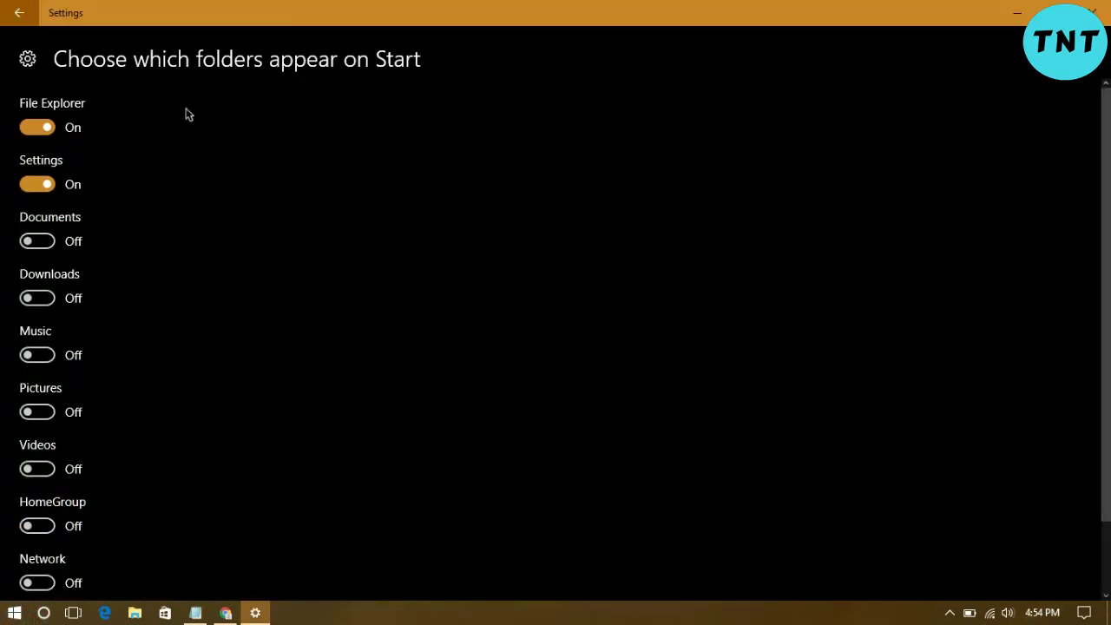
pyautogui.scroll(-2, 196, 116)
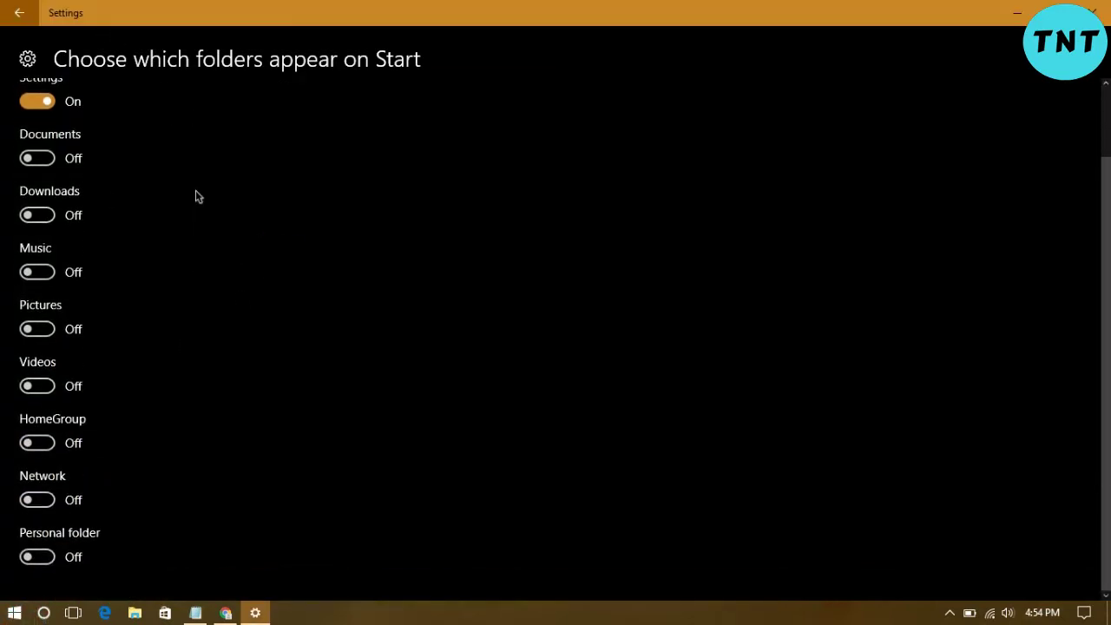
pyautogui.scroll(2, 198, 269)
pyautogui.click(14, 613)
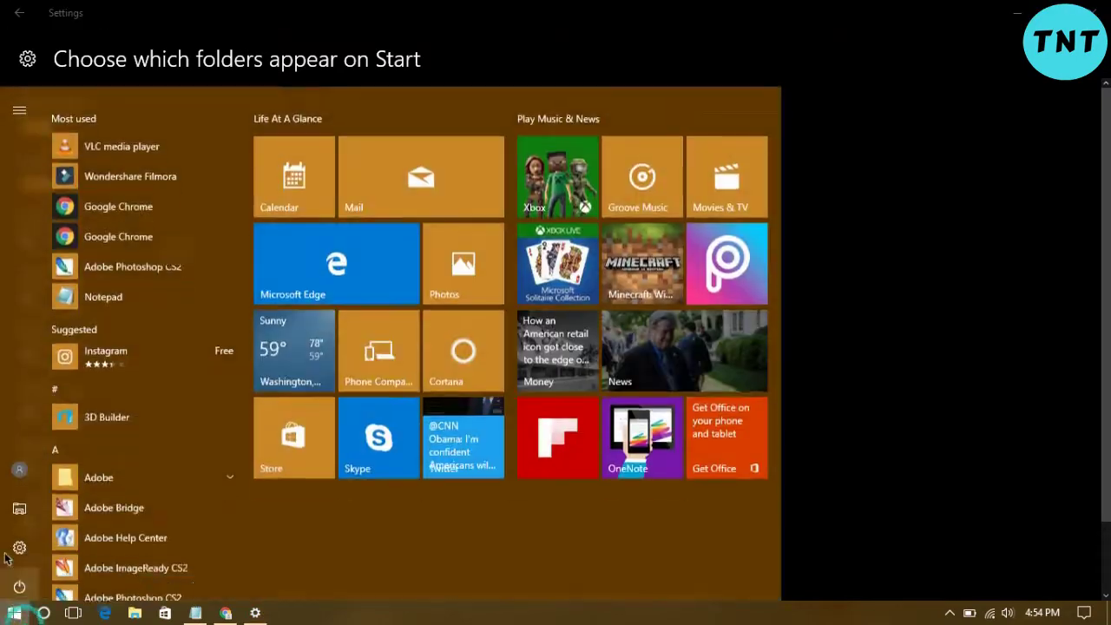
pyautogui.click(912, 271)
# Step: Turn off the File Explorer and Settings folders for Start and check the Start menu without them
pyautogui.click(35, 128)
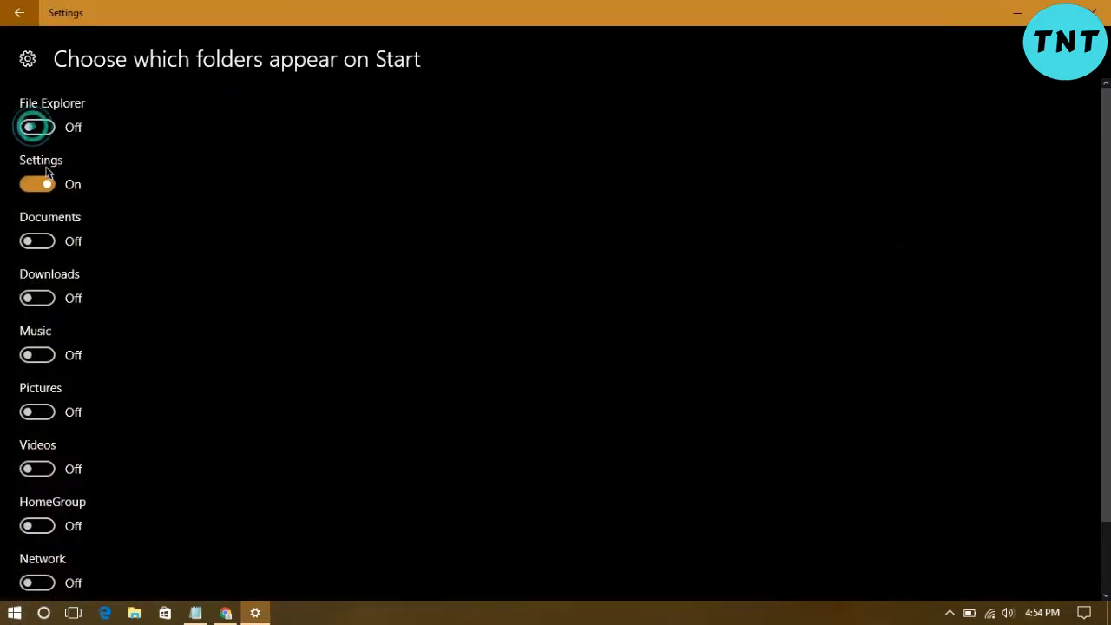
pyautogui.click(48, 184)
pyautogui.click(14, 613)
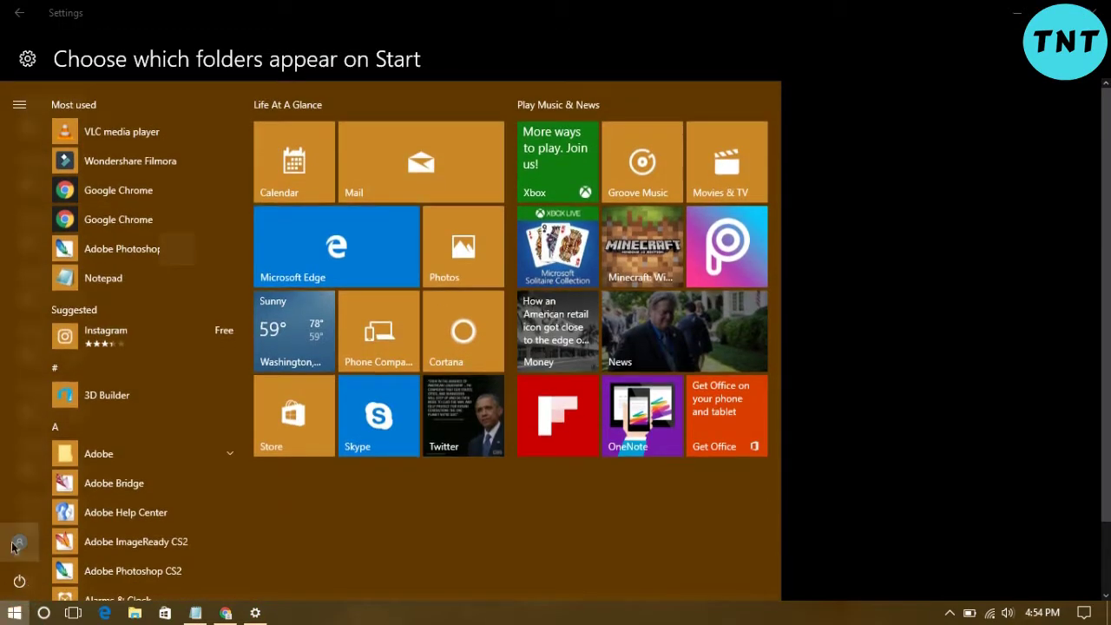
pyautogui.click(988, 144)
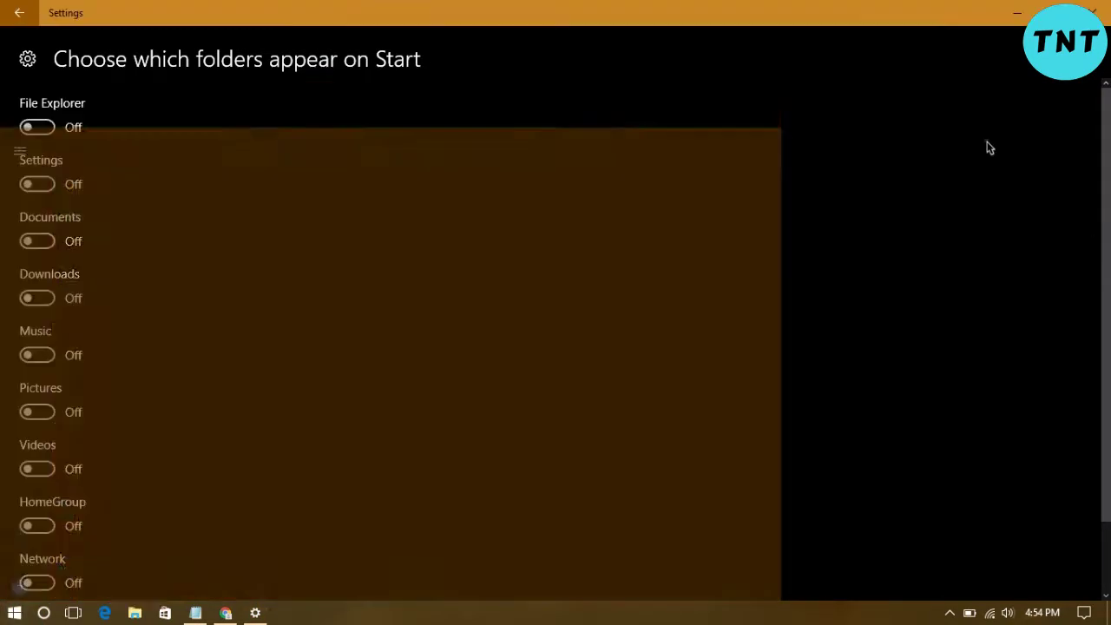
# Step: Turn the File Explorer and Settings folders back on for Start and check the Start menu again
pyautogui.click(39, 130)
pyautogui.click(39, 184)
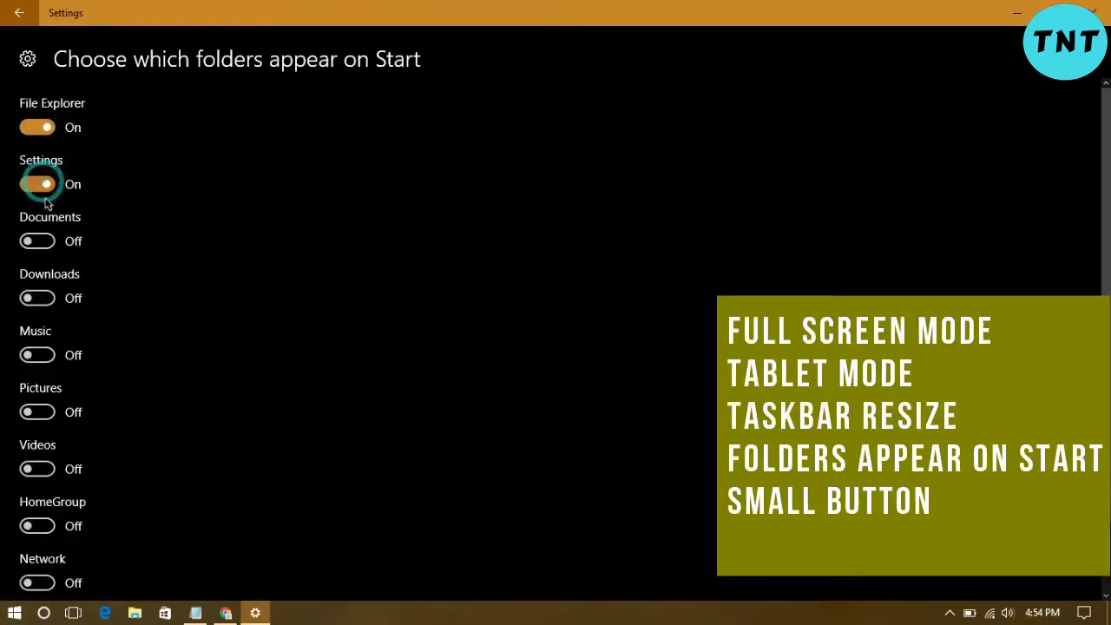
pyautogui.click(14, 613)
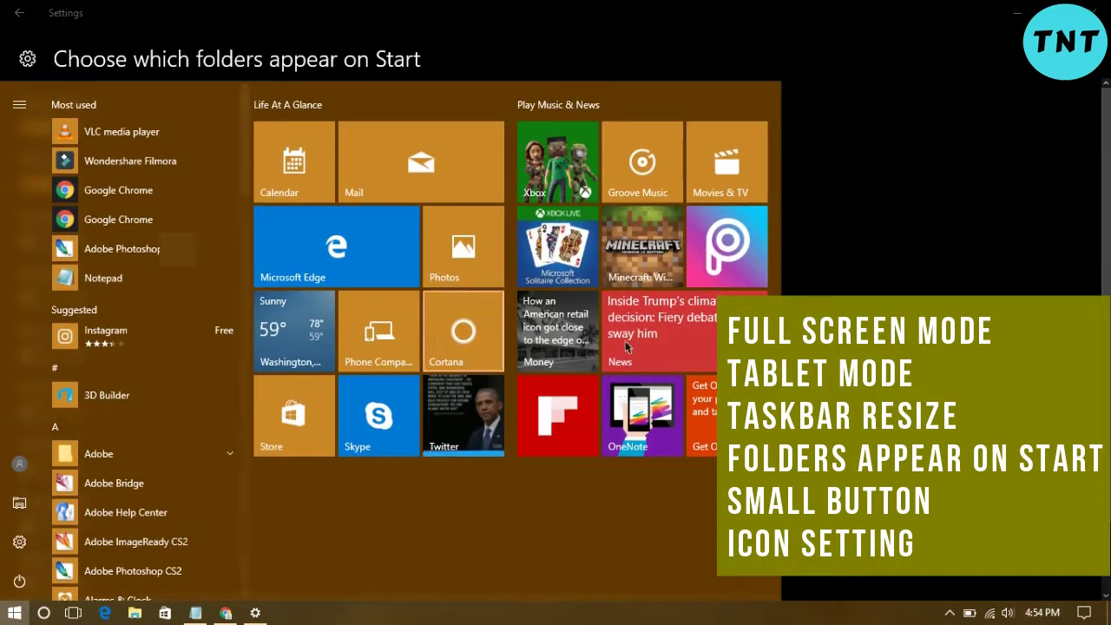
pyautogui.click(895, 203)
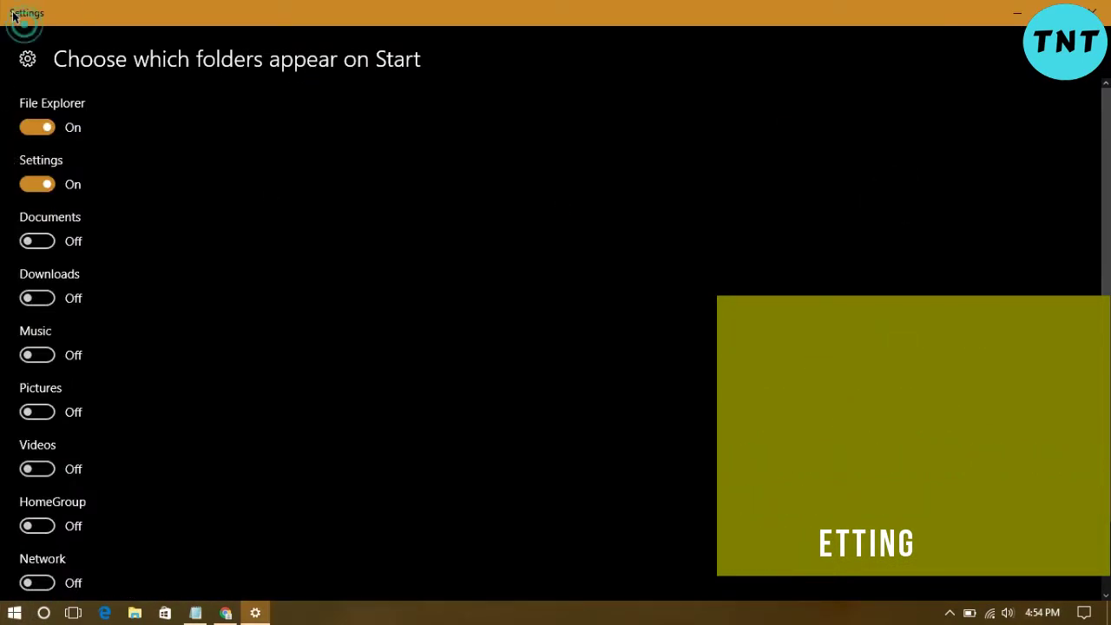
# Step: Leave the Start folders page and open the Taskbar personalization settings
pyautogui.click(10, 12)
pyautogui.scroll(-2, 645, 327)
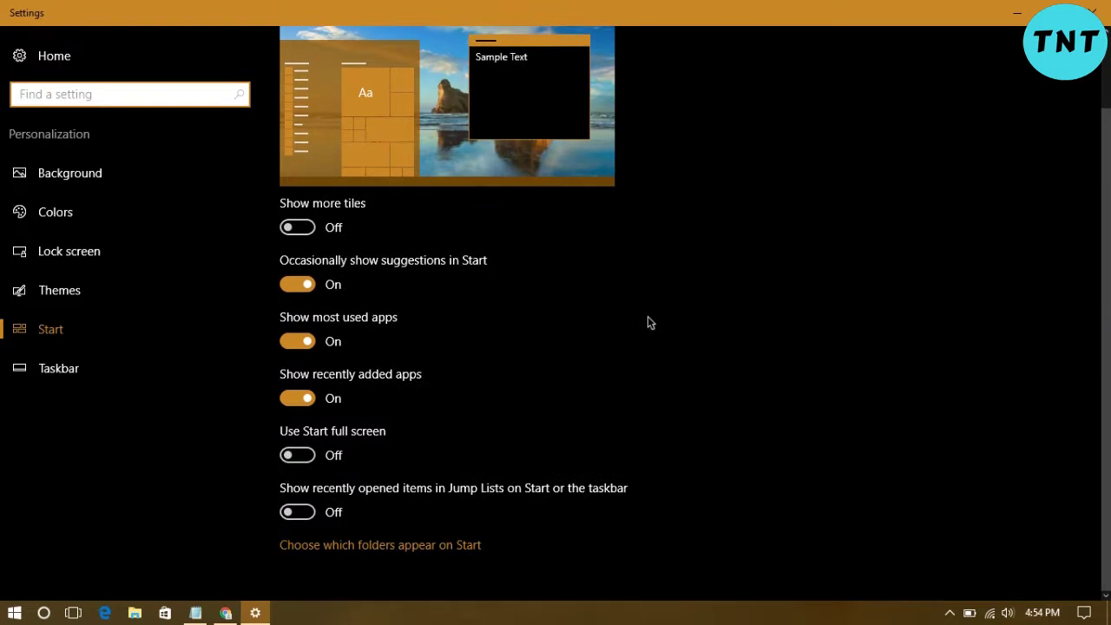
pyautogui.click(96, 379)
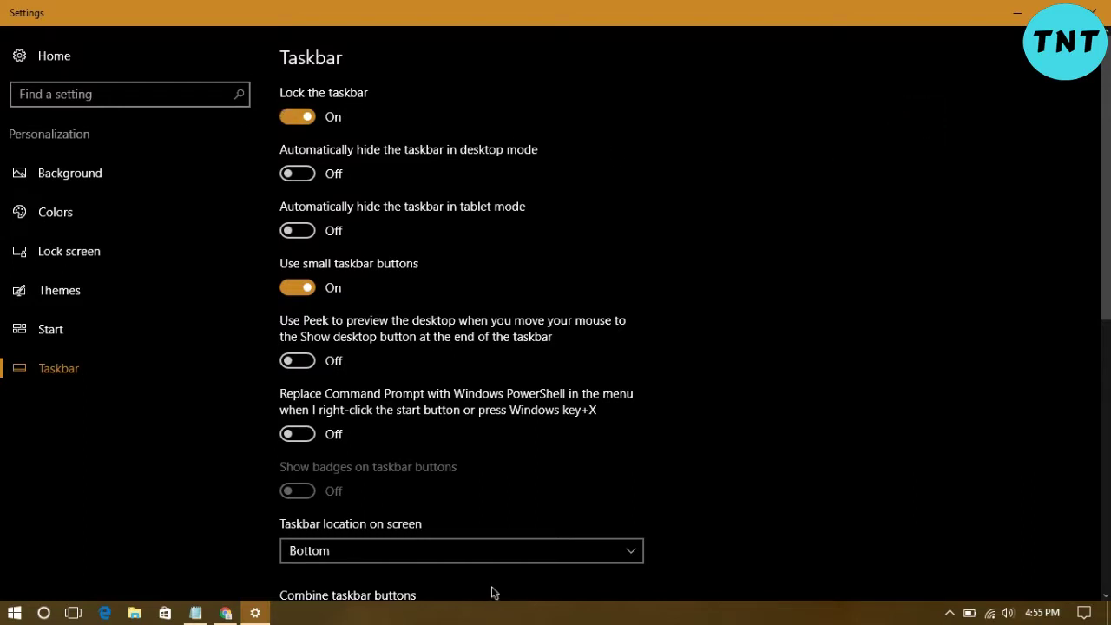
# Step: Turn off Lock the taskbar and try resizing the taskbar from its upper edge on the desktop
pyautogui.click(307, 115)
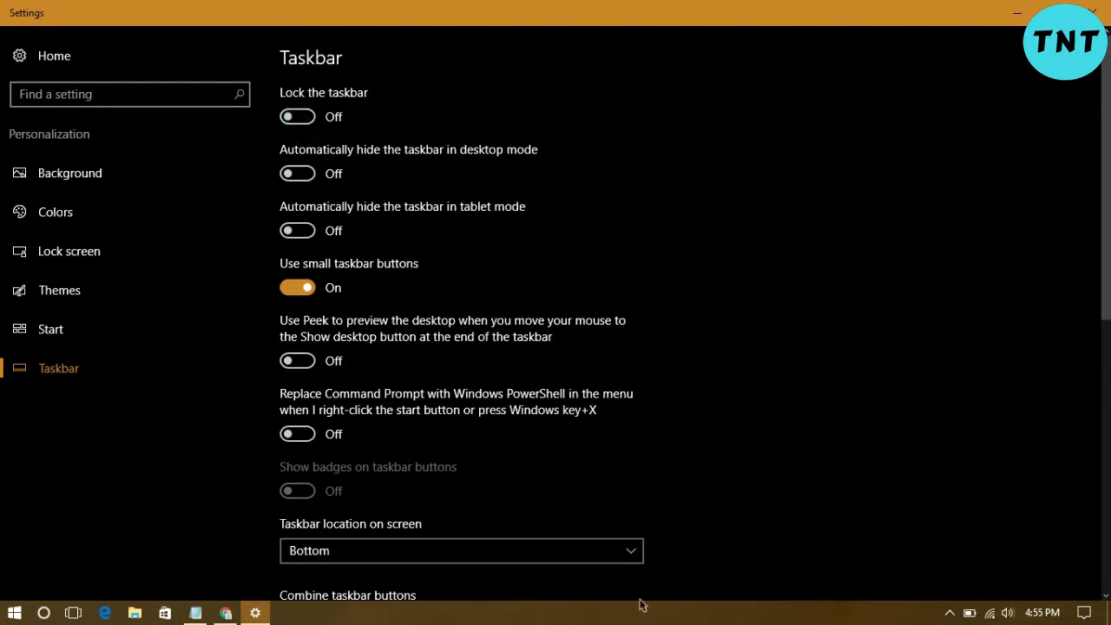
pyautogui.click(555, 609)
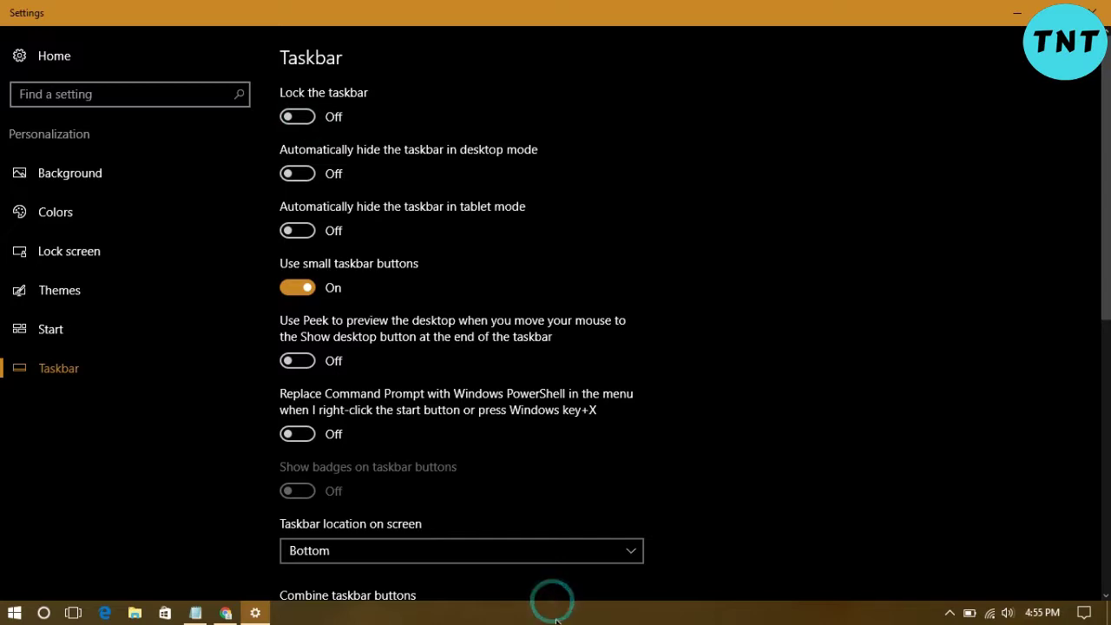
pyautogui.click(1018, 12)
pyautogui.moveTo(515, 602); pyautogui.dragTo(543, 593)
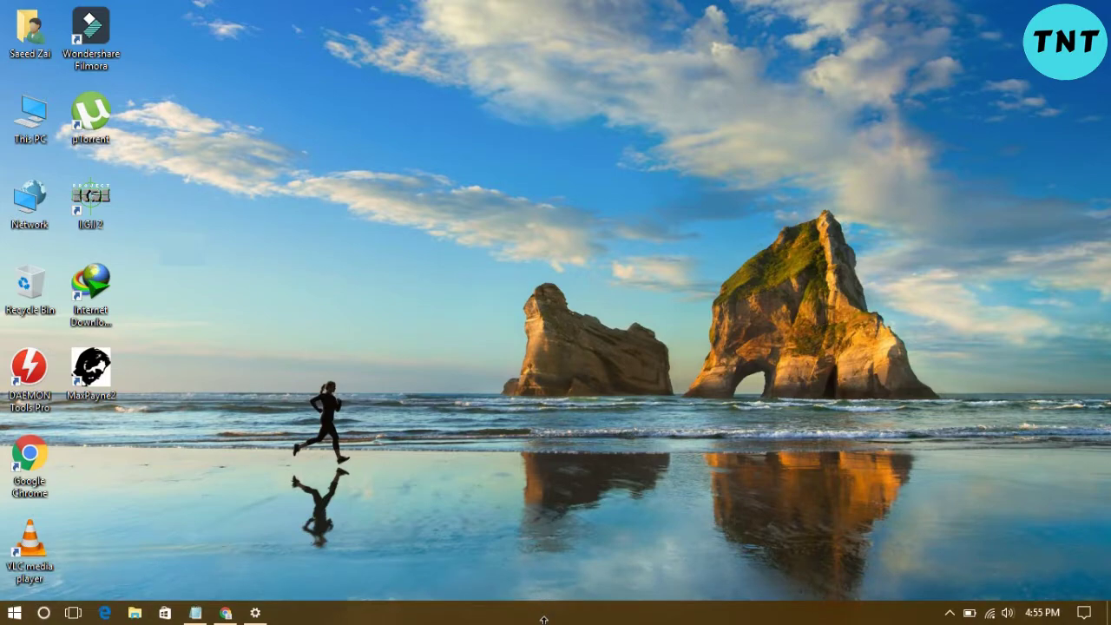
# Step: Return to Settings, turn Lock the taskbar back on, and check the taskbar on the desktop
pyautogui.click(256, 613)
pyautogui.click(299, 115)
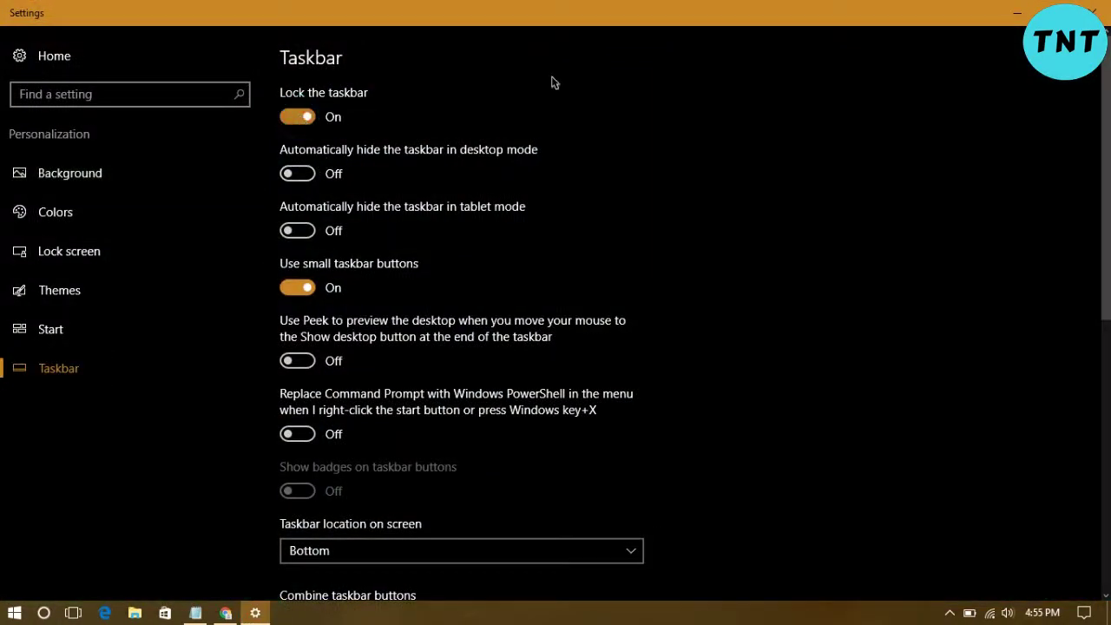
pyautogui.click(1018, 13)
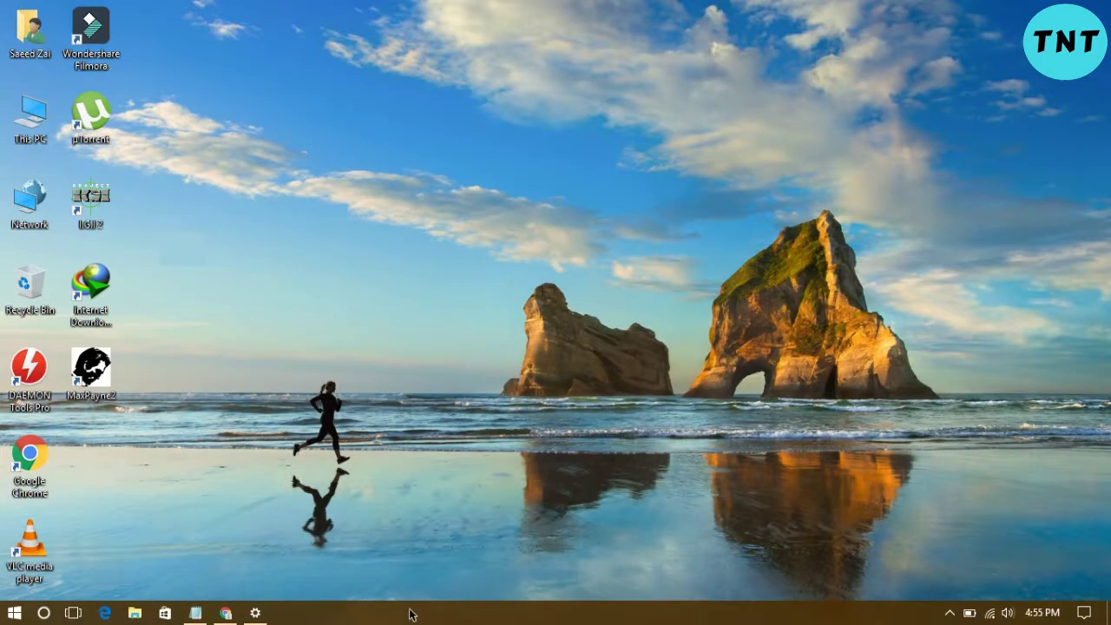
# Step: Bring back the Taskbar settings and look at the Tablet mode option in the Action Center
pyautogui.click(255, 613)
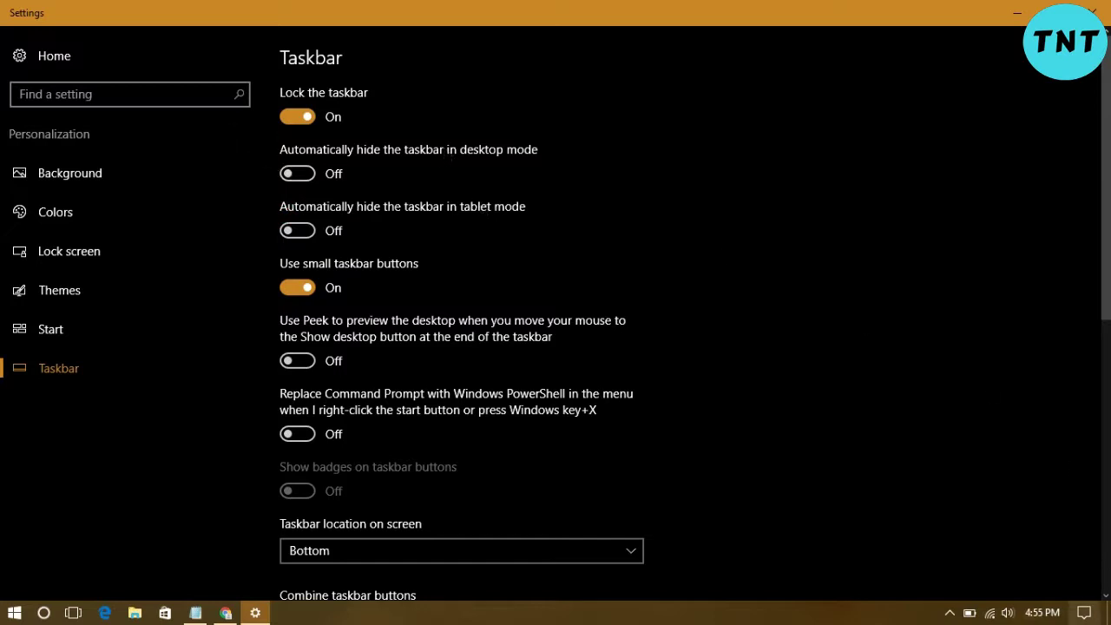
pyautogui.click(1084, 613)
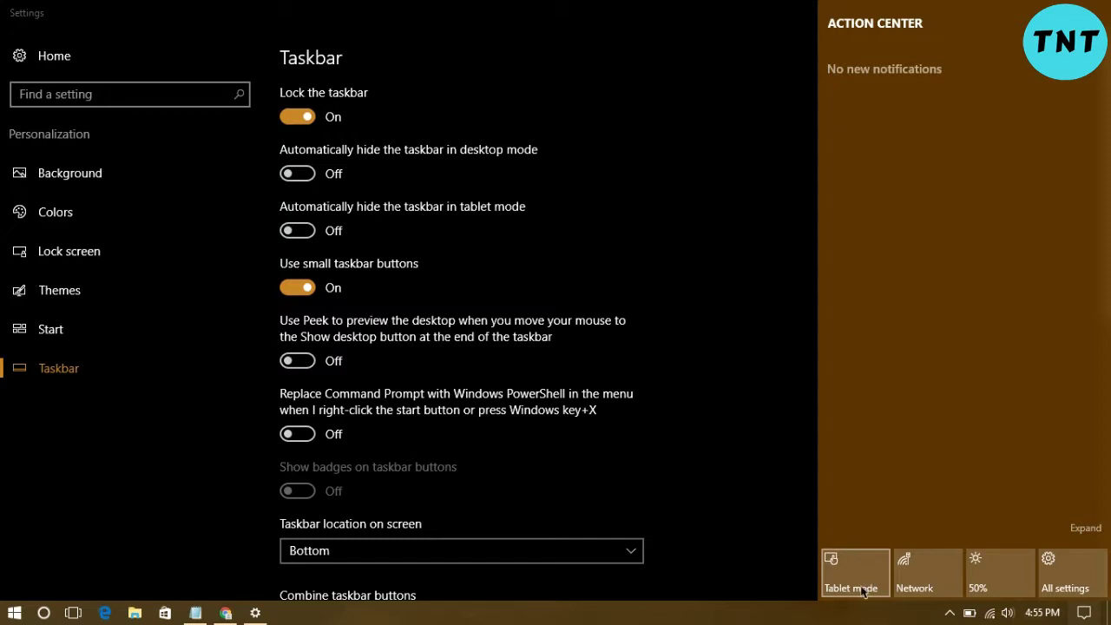
pyautogui.click(741, 416)
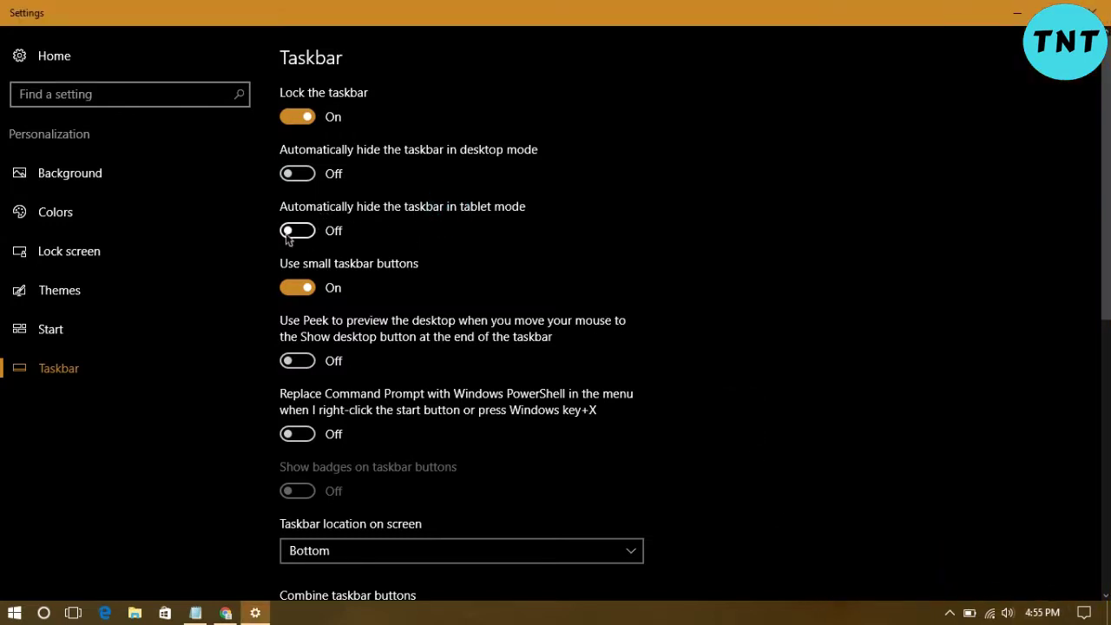
# Step: Turn off Use small taskbar buttons and check the larger taskbar with the Start menu and on the desktop
pyautogui.click(270, 264)
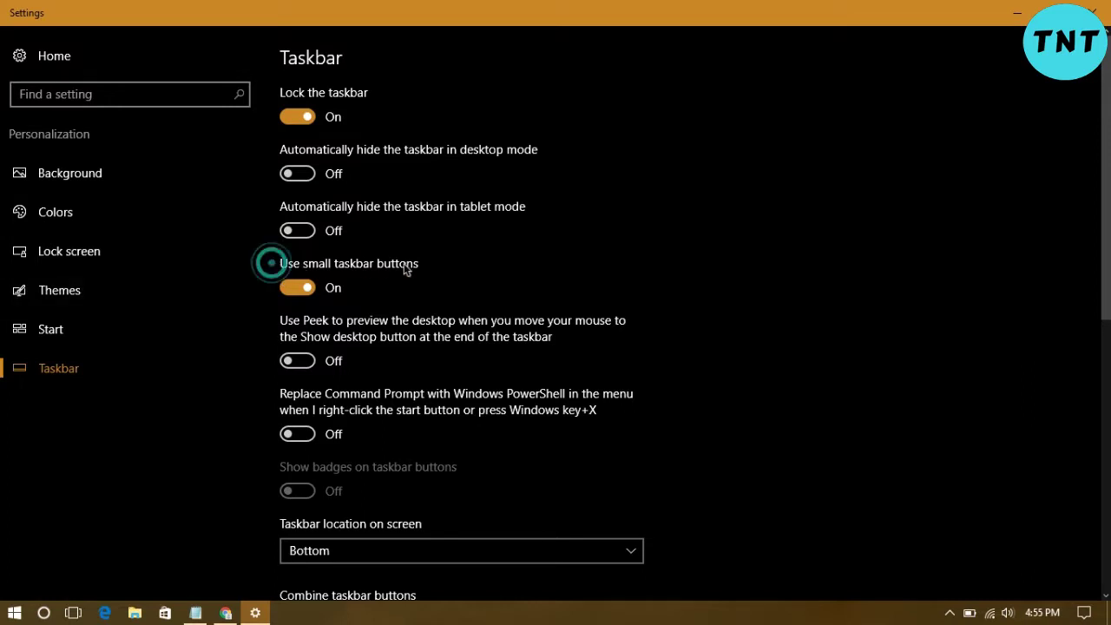
pyautogui.click(458, 264)
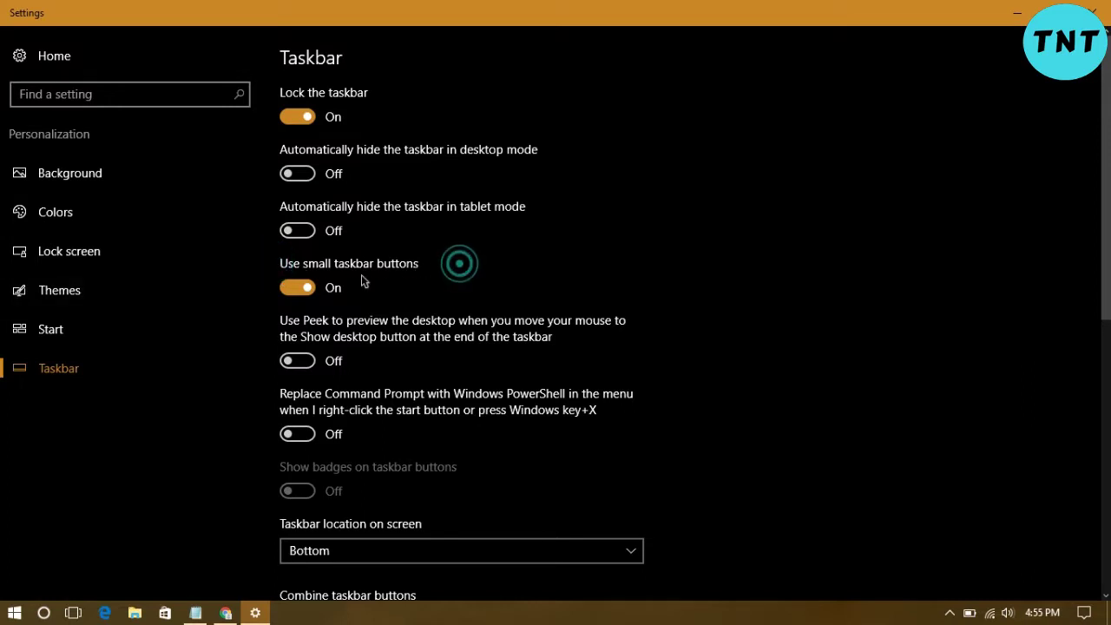
pyautogui.click(298, 288)
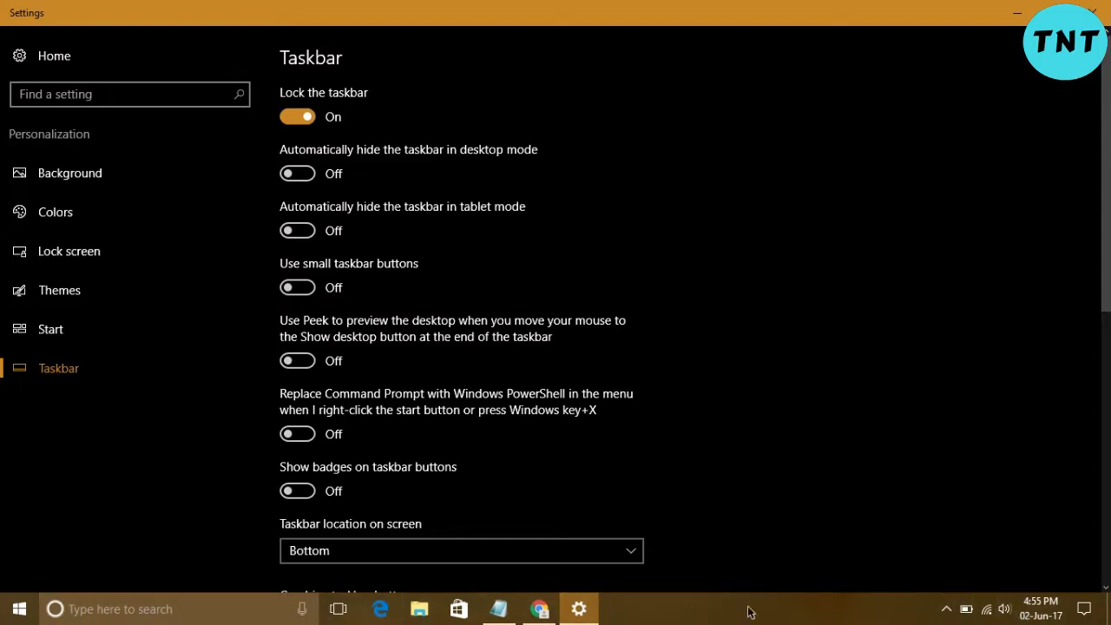
pyautogui.click(19, 609)
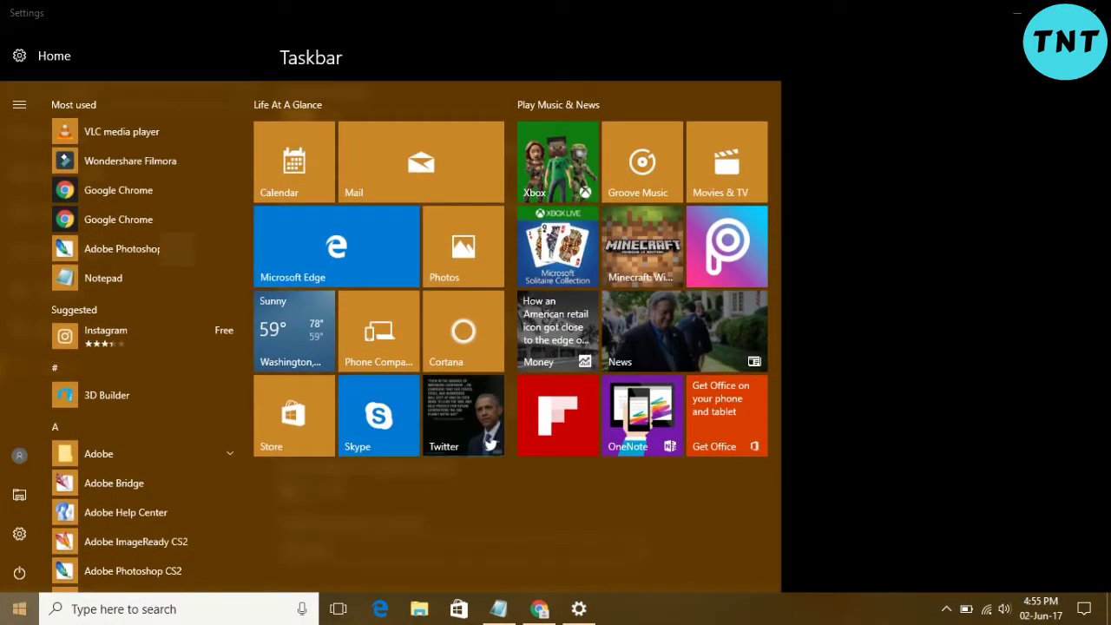
pyautogui.click(19, 609)
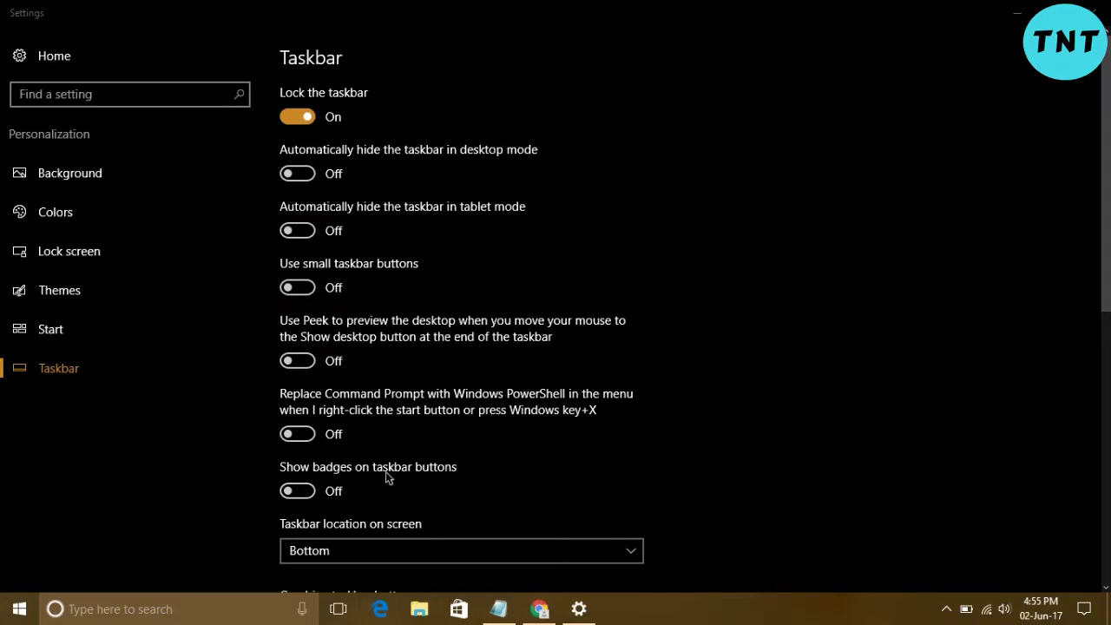
pyautogui.click(999, 12)
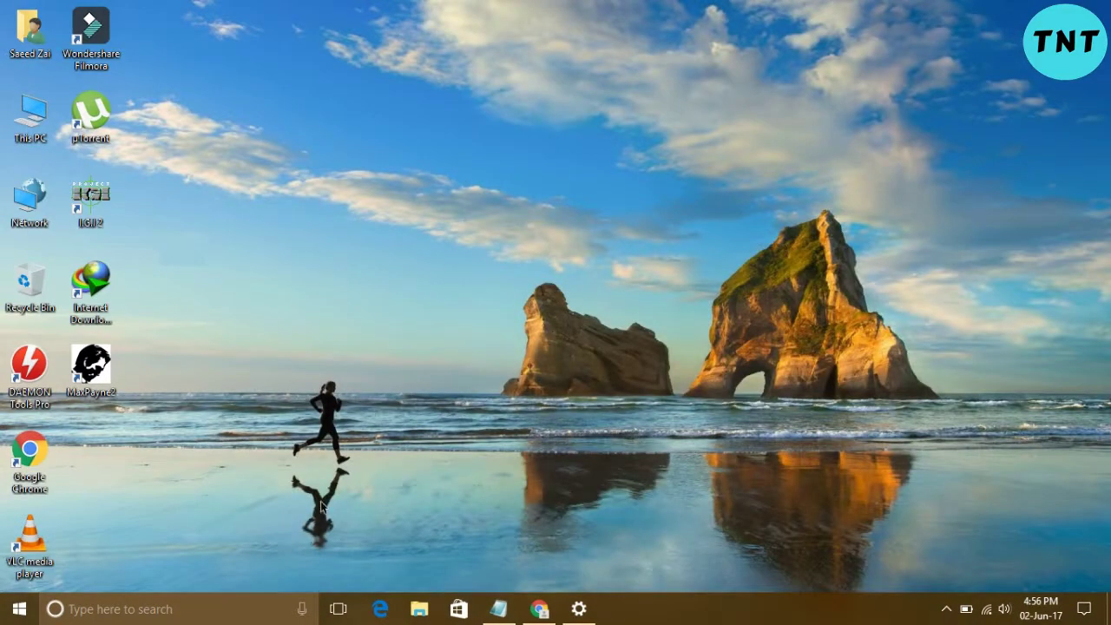
# Step: Return to the Taskbar settings, turn Use small taskbar buttons back on, and look over the remaining taskbar options
pyautogui.click(579, 609)
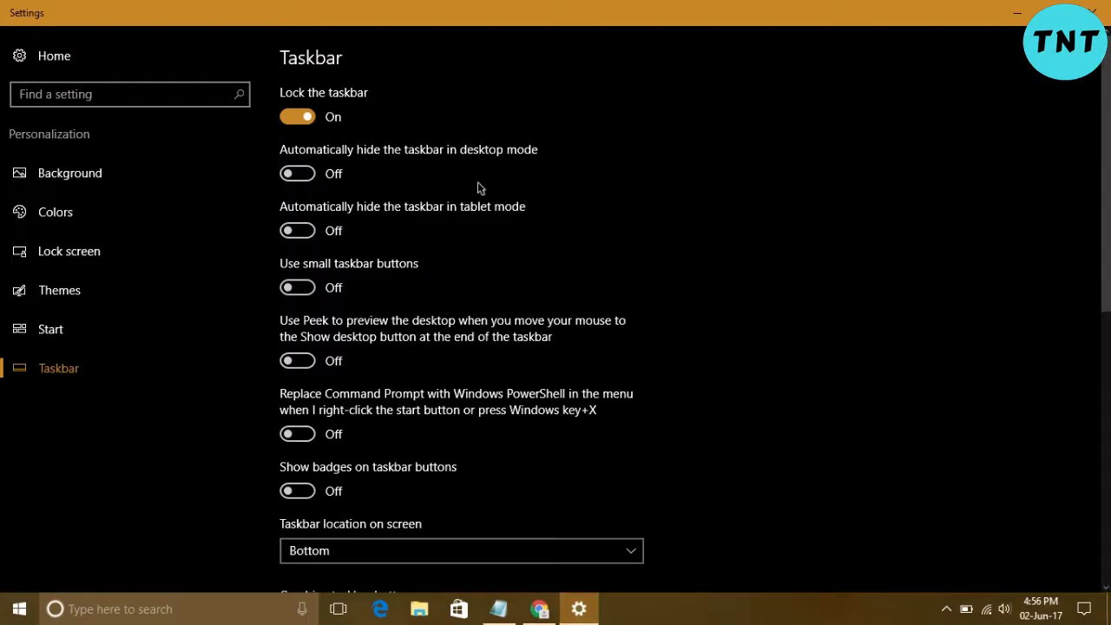
pyautogui.click(302, 288)
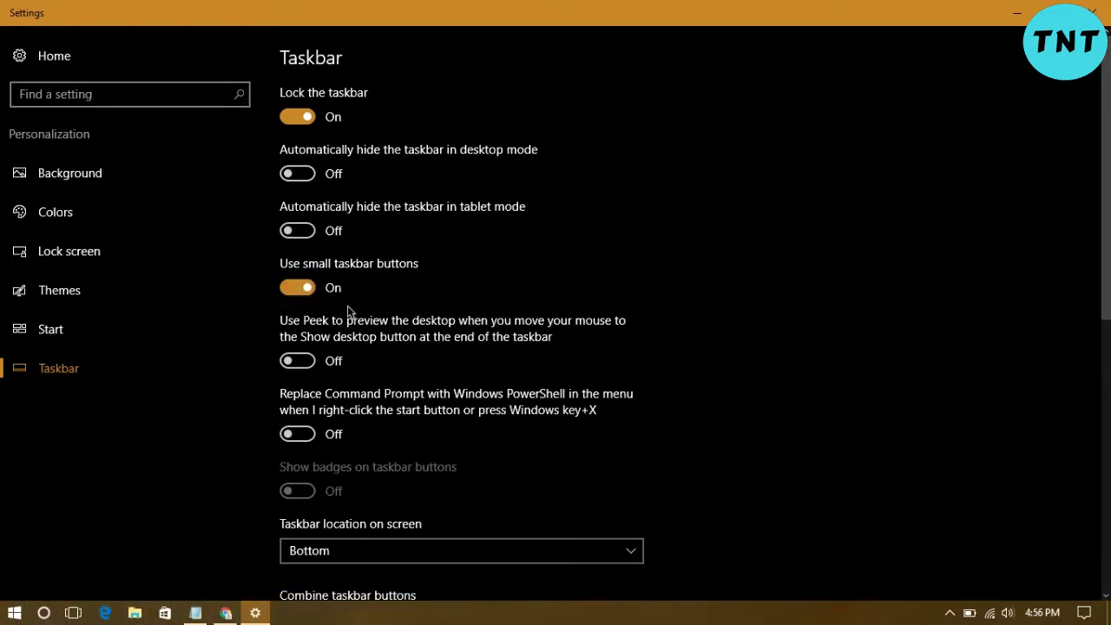
pyautogui.scroll(-3, 347, 306)
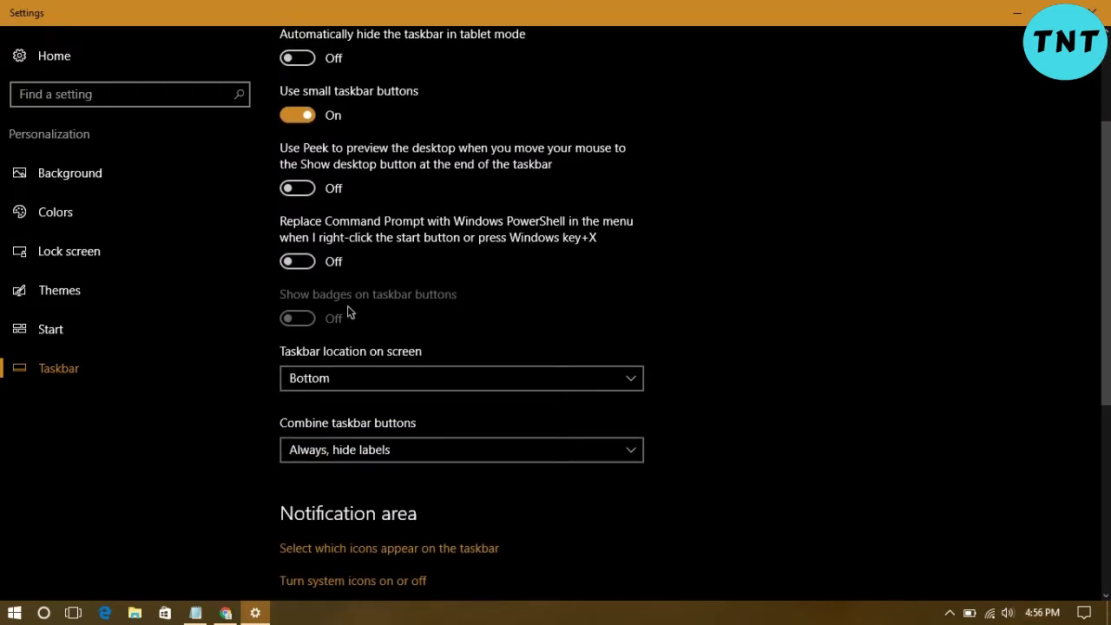
pyautogui.scroll(-4, 637, 245)
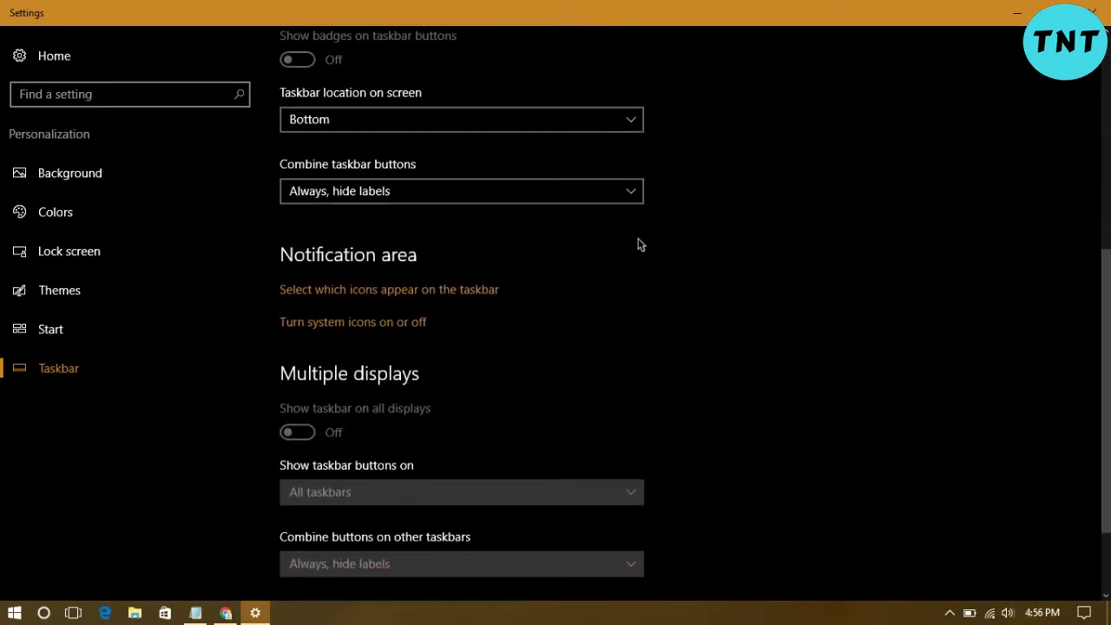
pyautogui.scroll(-2, 637, 245)
pyautogui.scroll(8, 637, 245)
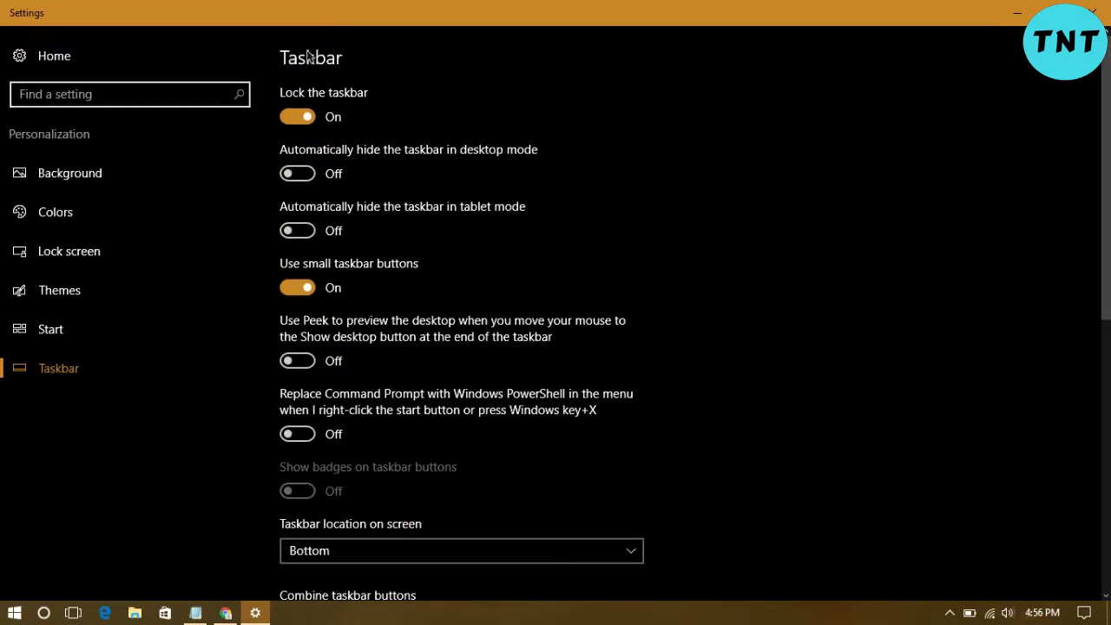
# Step: Review the Background, Colors and Lock screen pages of the Personalization settings
pyautogui.click(140, 174)
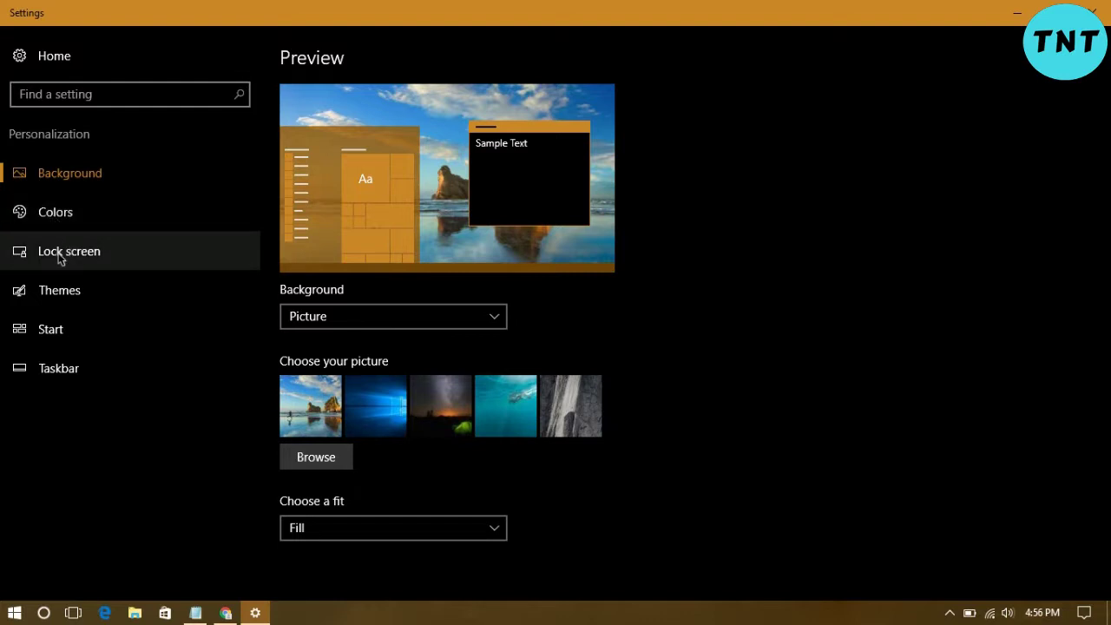
pyautogui.click(61, 226)
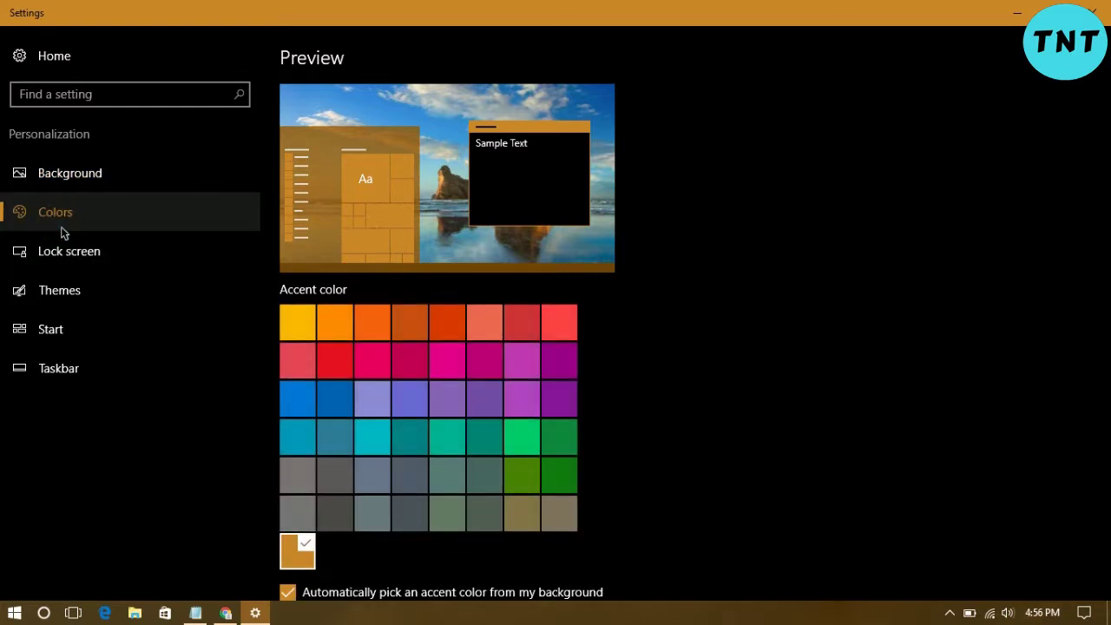
pyautogui.click(75, 250)
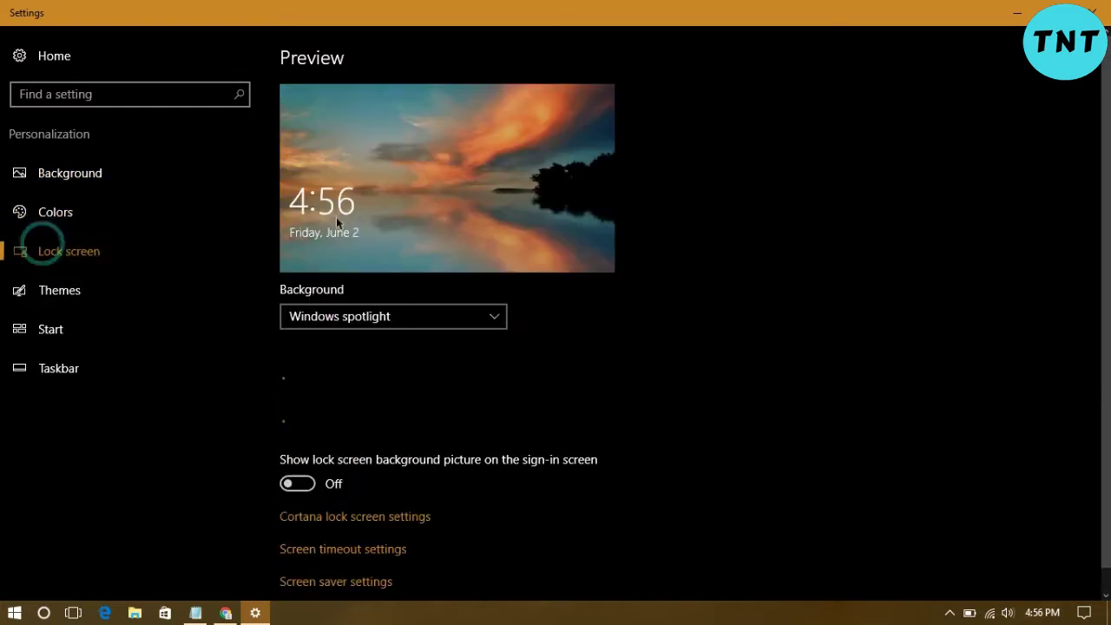
# Step: View the desktop icon settings reached from the Themes page and dismiss them without making changes
pyautogui.click(86, 302)
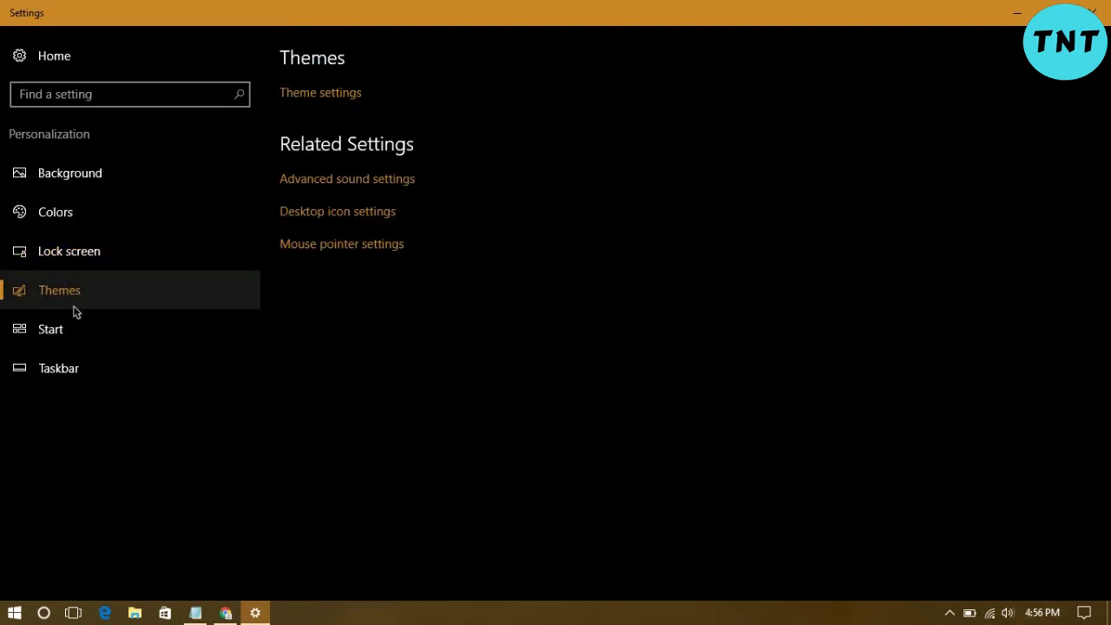
pyautogui.click(383, 217)
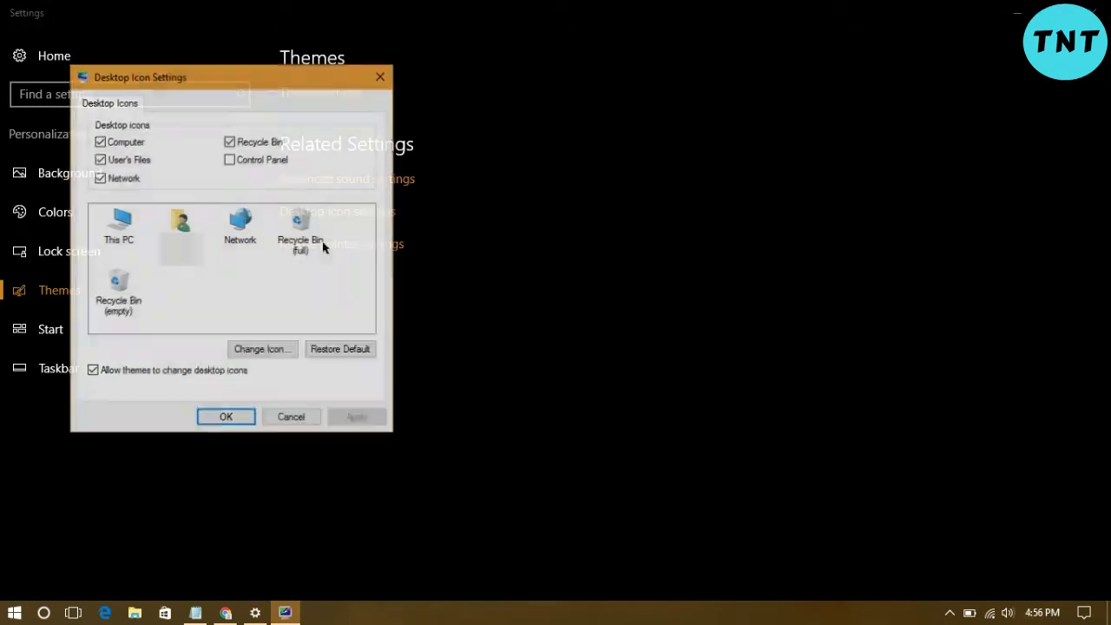
pyautogui.click(288, 423)
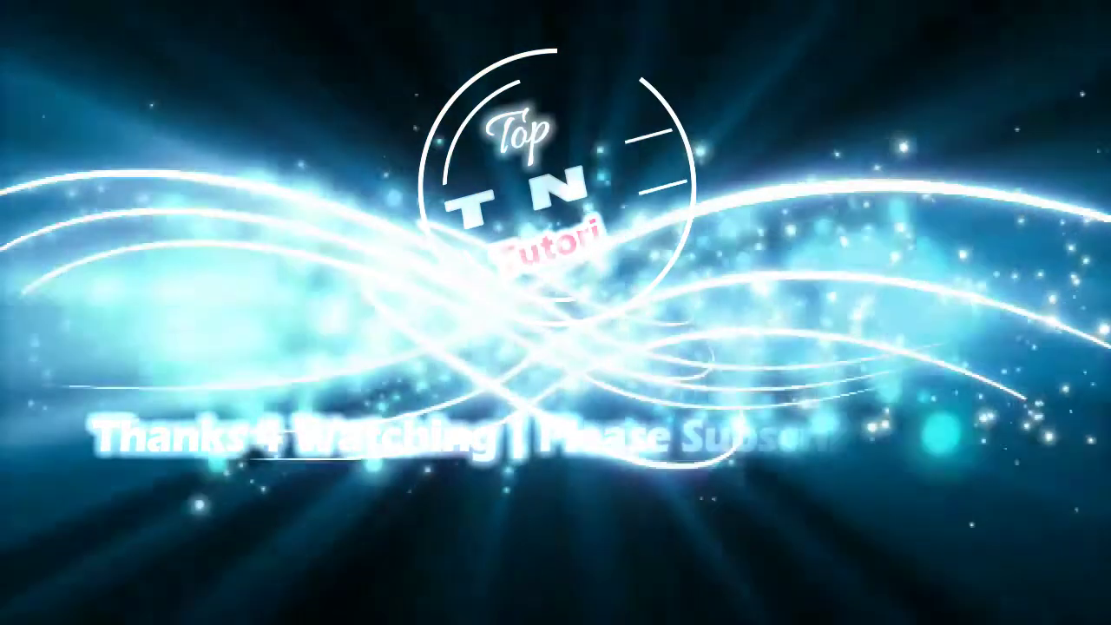